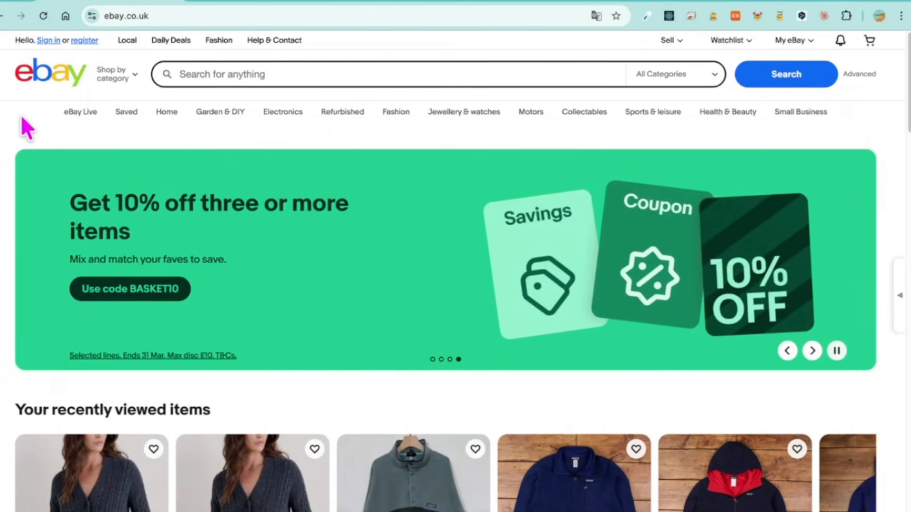
- Open the Shark Glam Straight Waves Multi-Styler Hair Dryer listing from Today's Deals and look over its product details
scroll(61, 116, "down", 8)
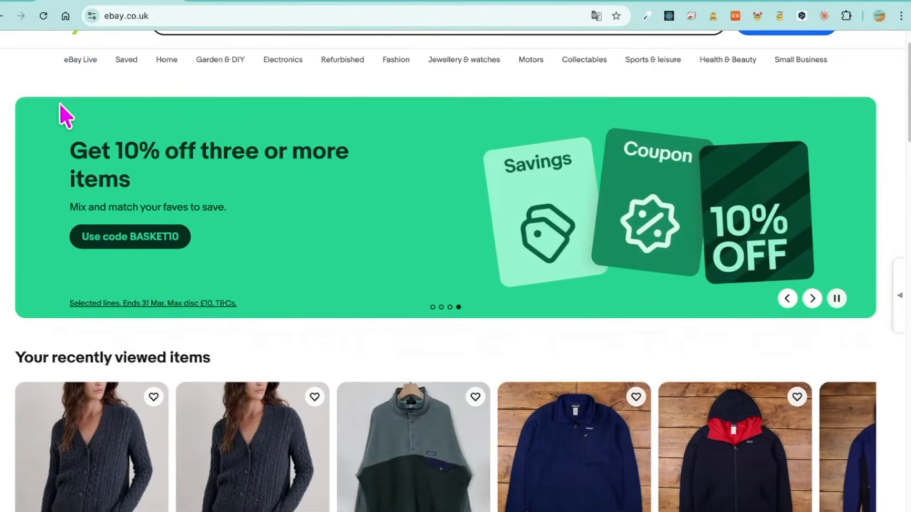
scroll(66, 129, "down", 20)
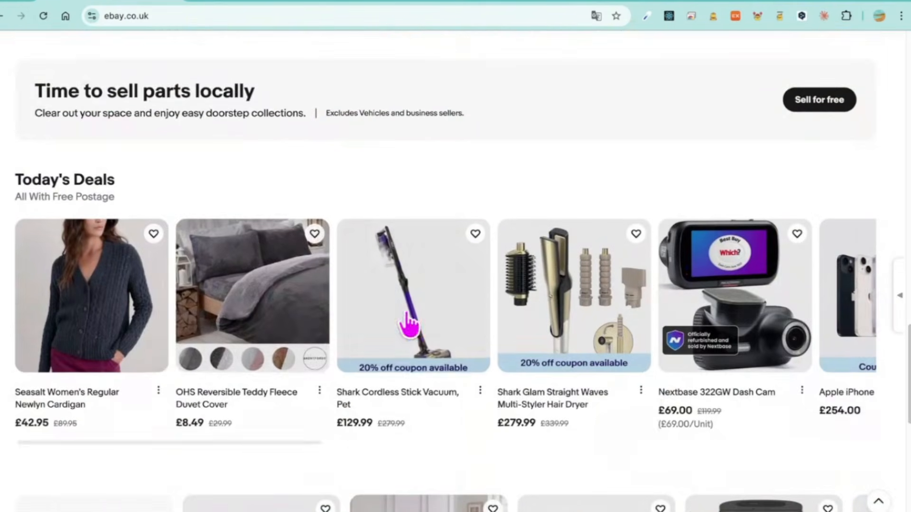
left_click(542, 279)
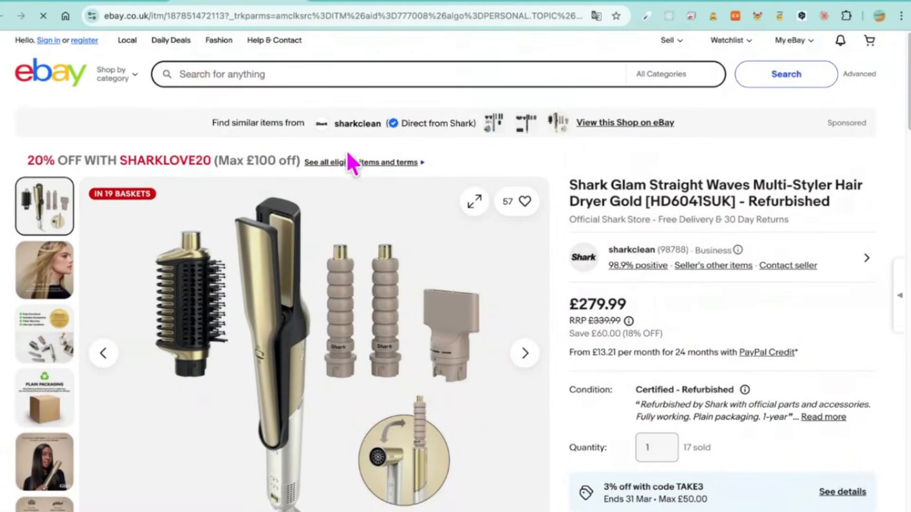
scroll(608, 129, "down", 1)
scroll(607, 129, "up", 1)
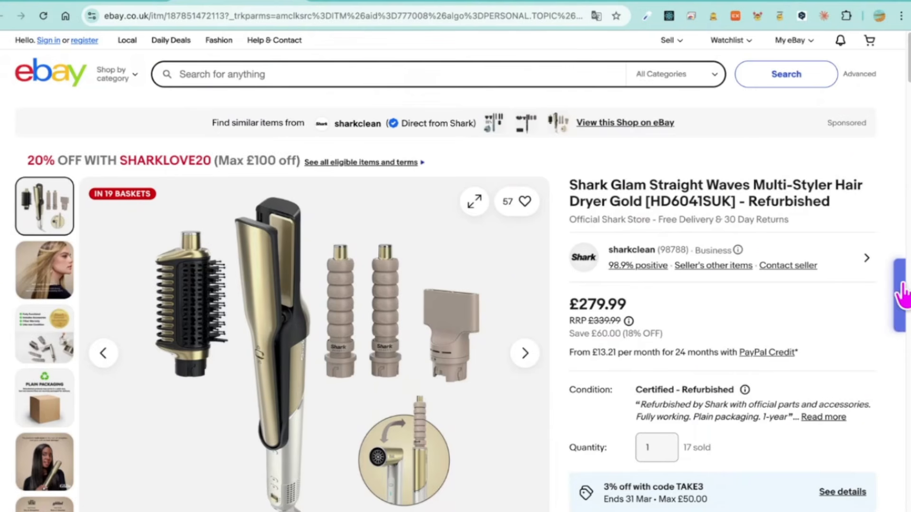
scroll(865, 320, "down", 10)
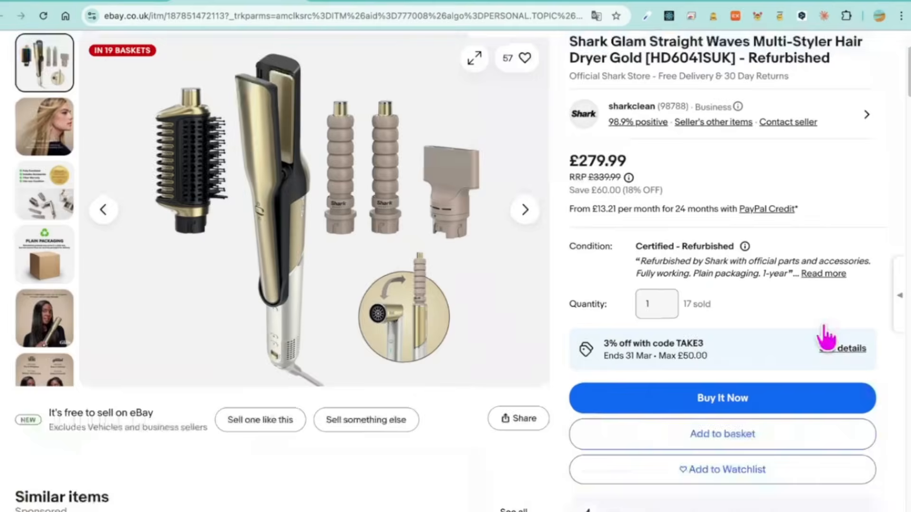
scroll(899, 306, "up", 12)
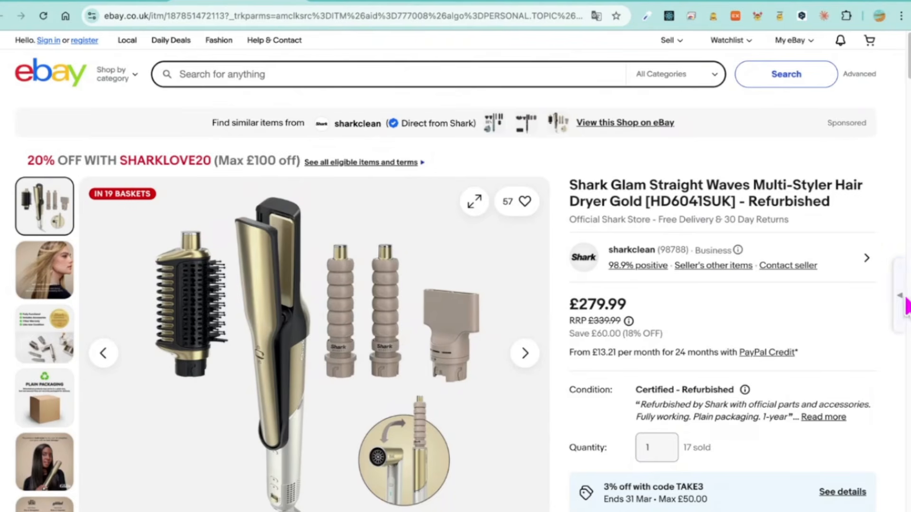
- Reposition the floating side handle higher along the page edge and open the 쿠대 가제트 side panel
left_click_drag(901, 301, 899, 370)
scroll(759, 252, "down", 3)
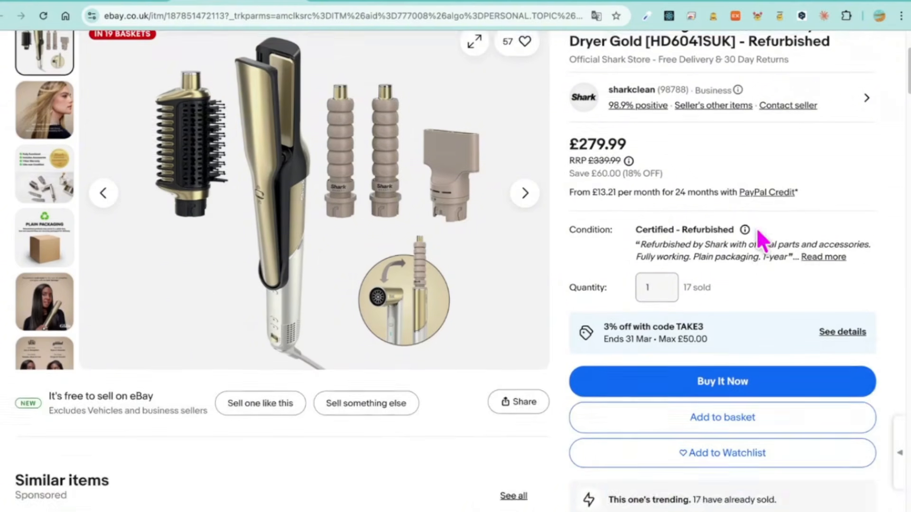
left_click_drag(896, 427, 892, 283)
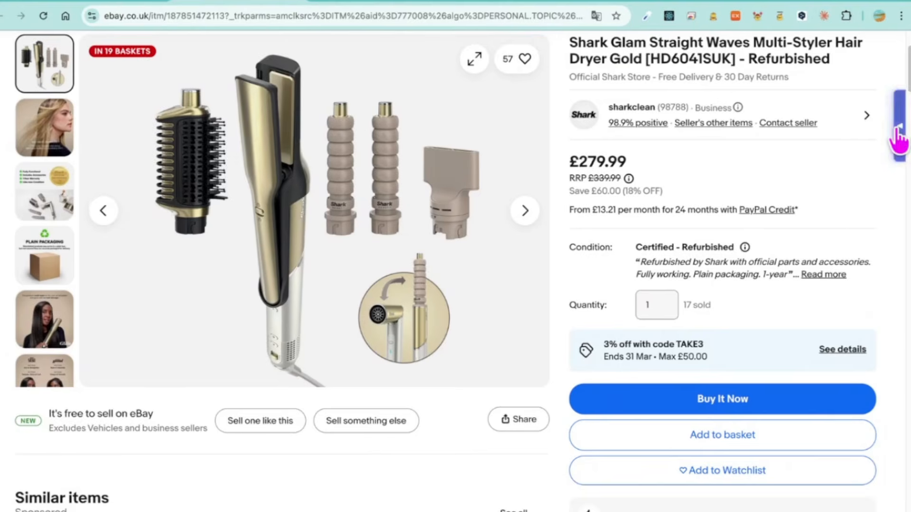
left_click(894, 138)
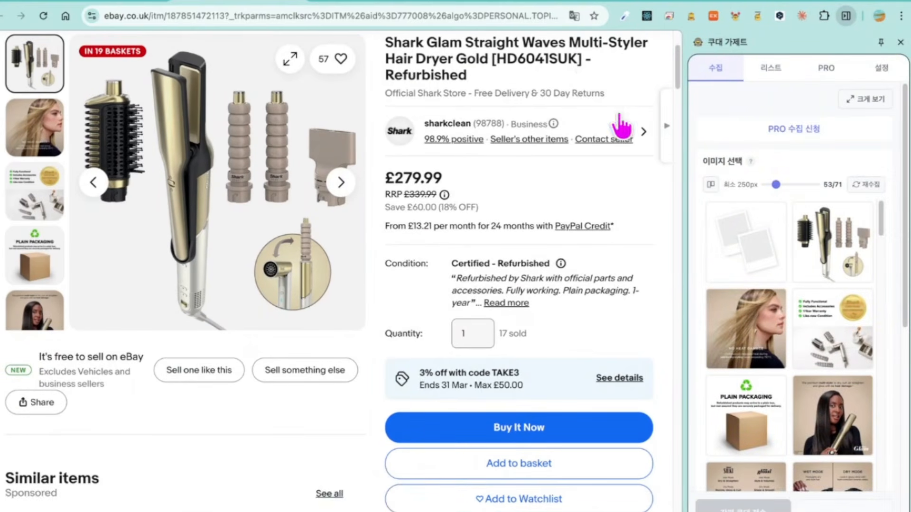
- Widen the 쿠대 가제트 side panel and review its product collection form
scroll(582, 58, "up", 1)
scroll(582, 58, "up", 3)
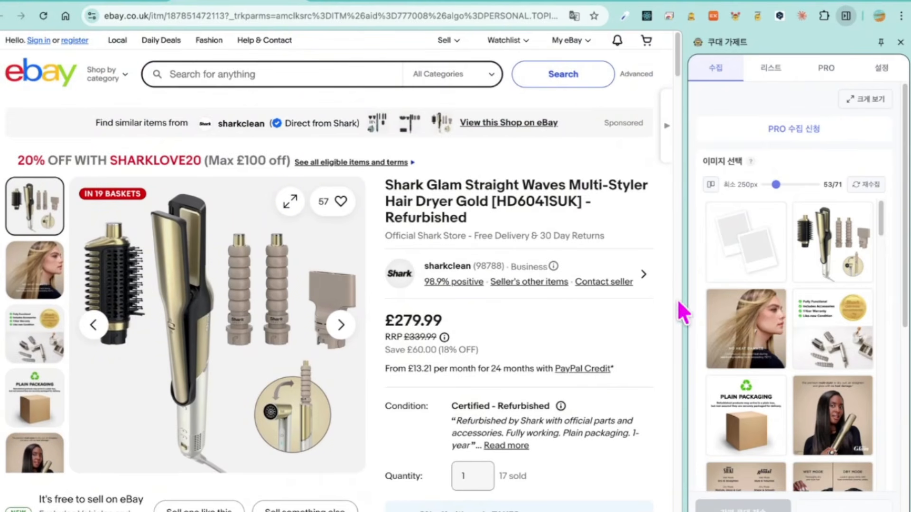
scroll(483, 268, "down", 1)
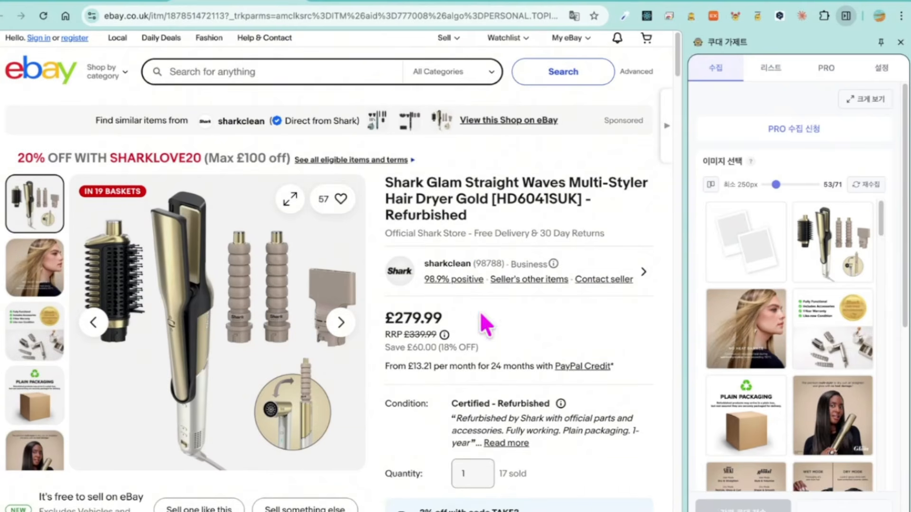
scroll(459, 285, "down", 2)
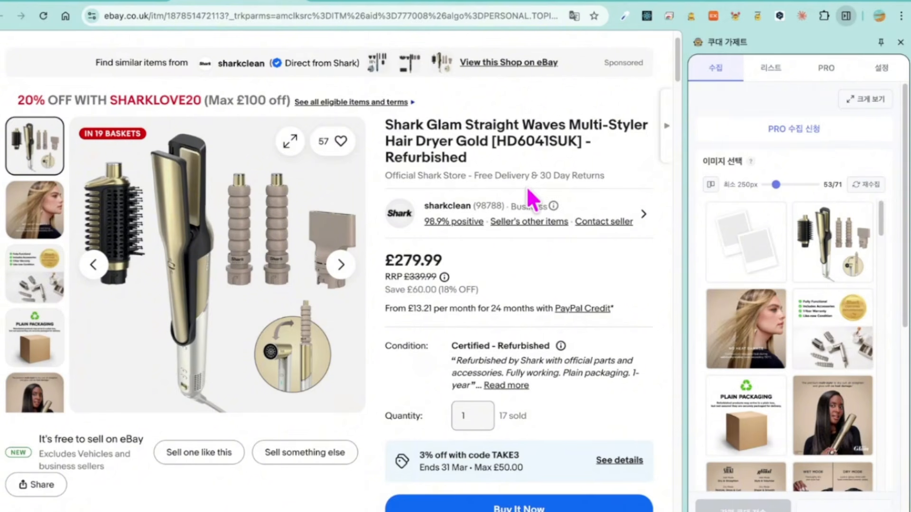
left_click_drag(682, 175, 612, 179)
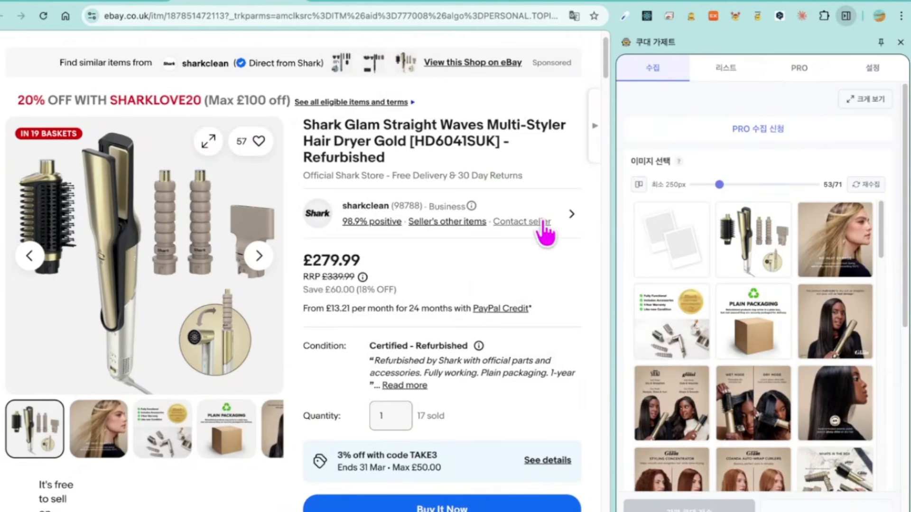
scroll(795, 175, "down", 9)
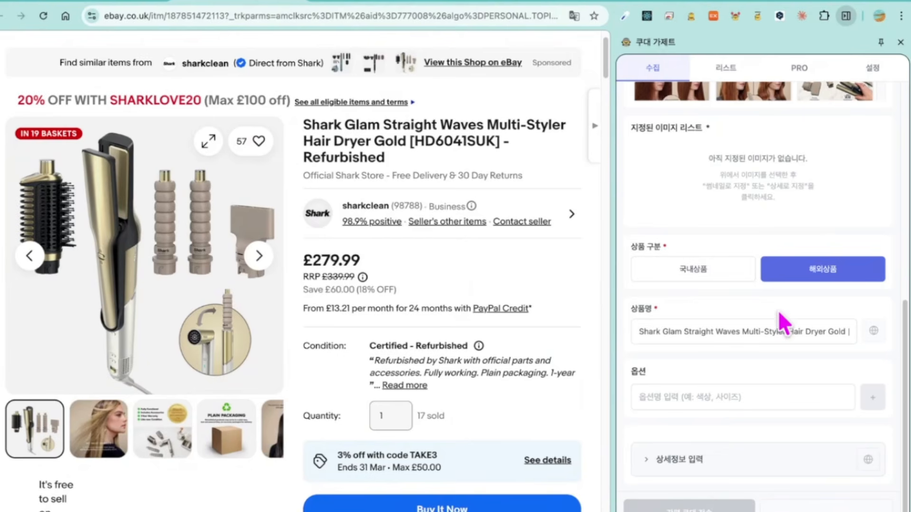
scroll(778, 310, "up", 10)
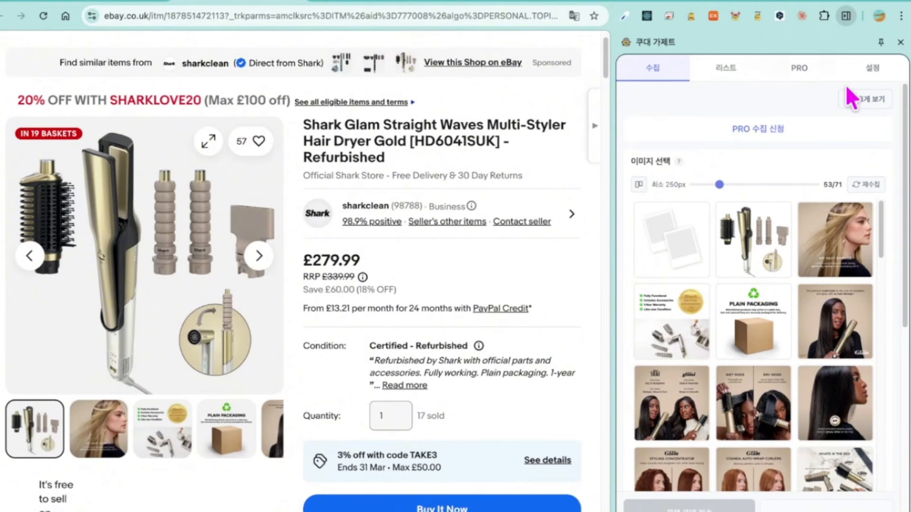
- Select the first six collected images one by one, starting with the grey placeholder
scroll(723, 149, "down", 1)
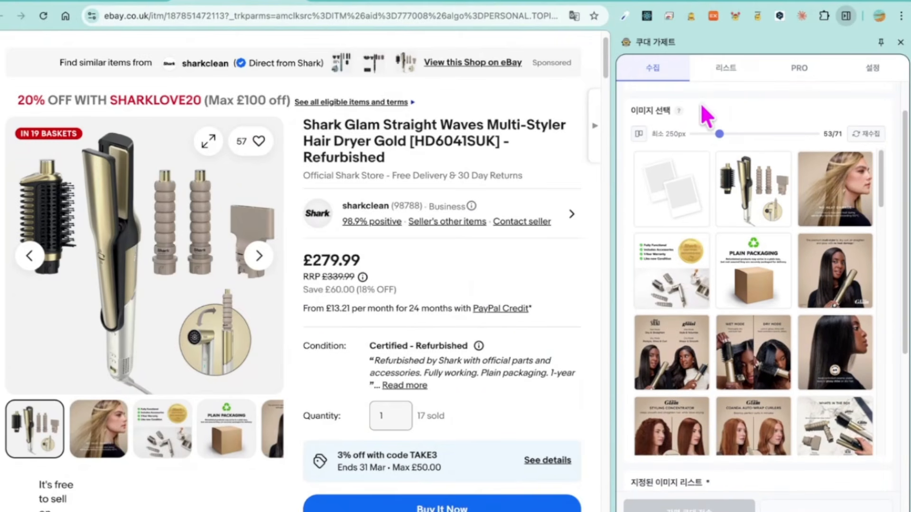
mouse_move(679, 110)
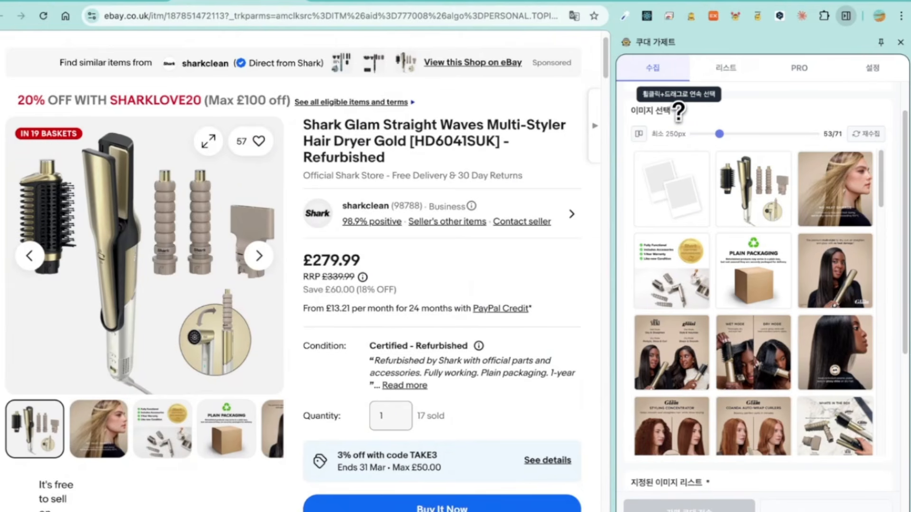
left_click(688, 209)
left_click(735, 207)
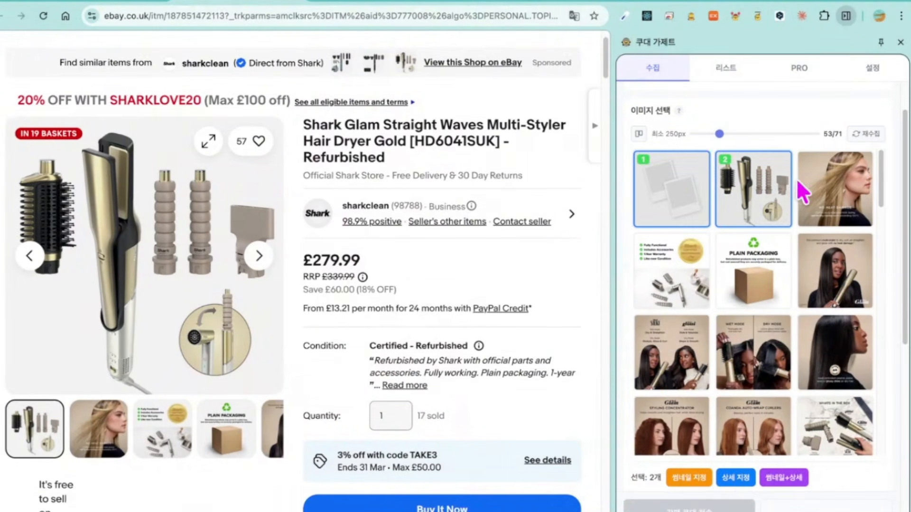
left_click(818, 204)
left_click(685, 273)
left_click(767, 270)
left_click(803, 266)
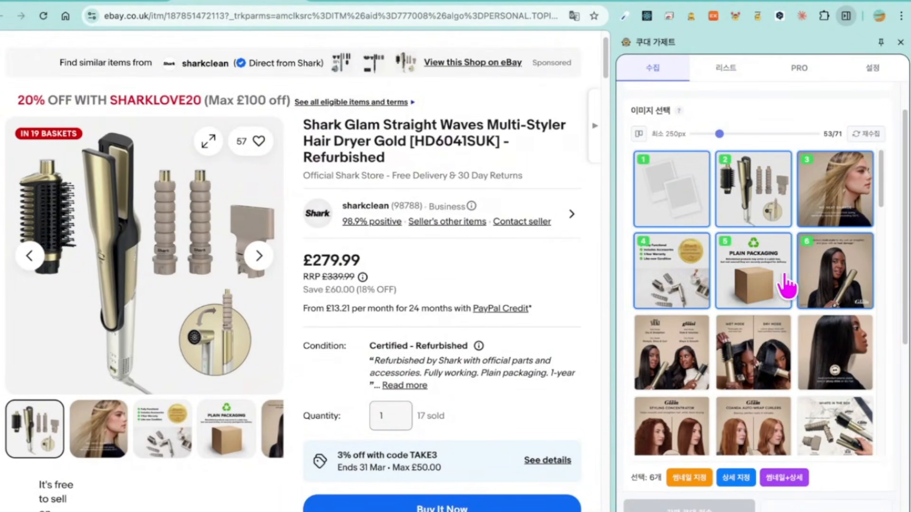
scroll(790, 303, "down", 1)
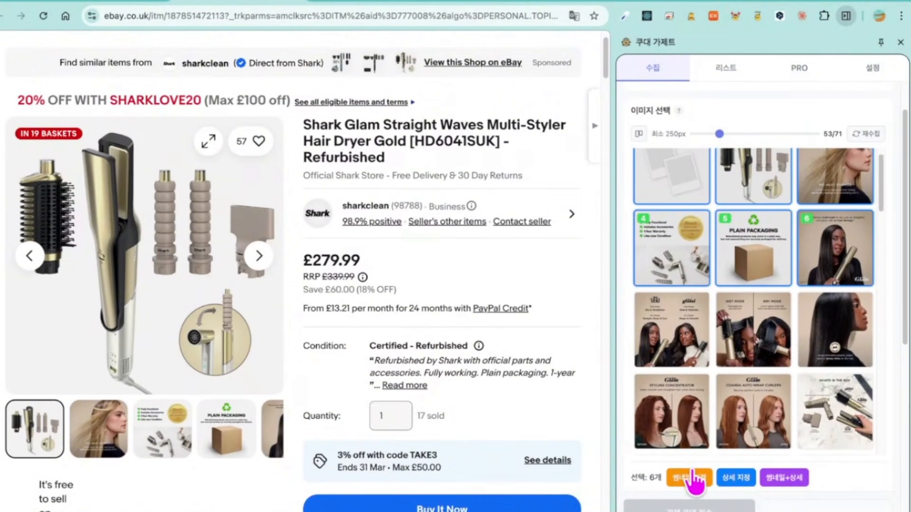
scroll(757, 330, "up", 1)
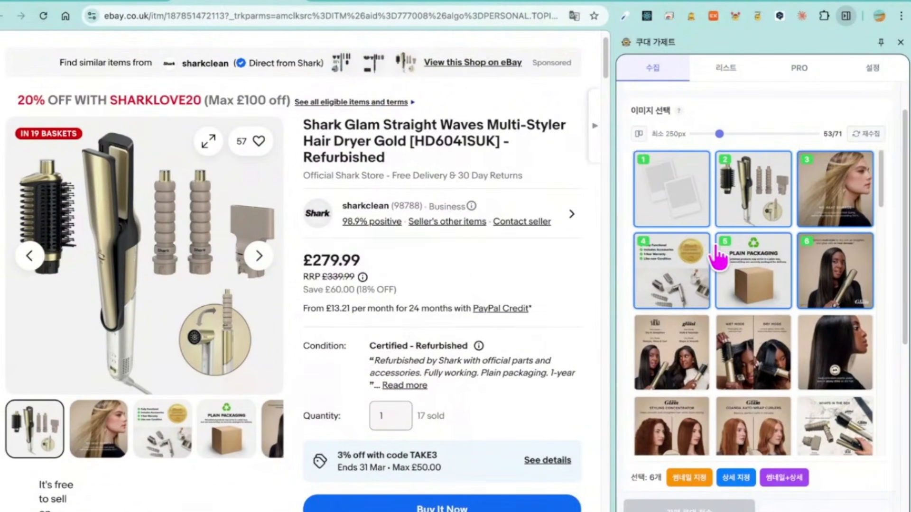
- Deselect all six chosen images individually
left_click(698, 187)
left_click(755, 193)
left_click(833, 201)
left_click(835, 266)
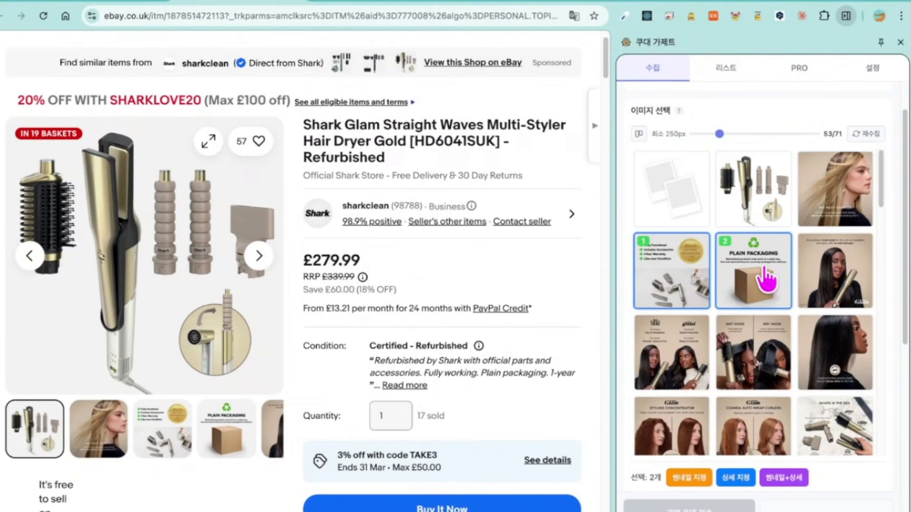
left_click(755, 272)
left_click(698, 284)
- Try selecting seven non-adjacent images individually from the first four rows, and clear the selection
left_click(684, 187)
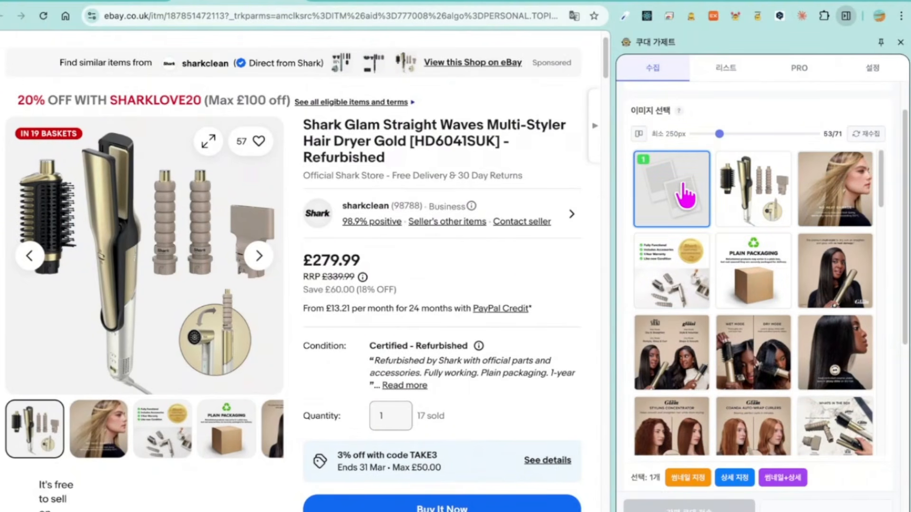
left_click(754, 190)
left_click(754, 273)
left_click(835, 270)
left_click(813, 346)
left_click(755, 353)
left_click(688, 403)
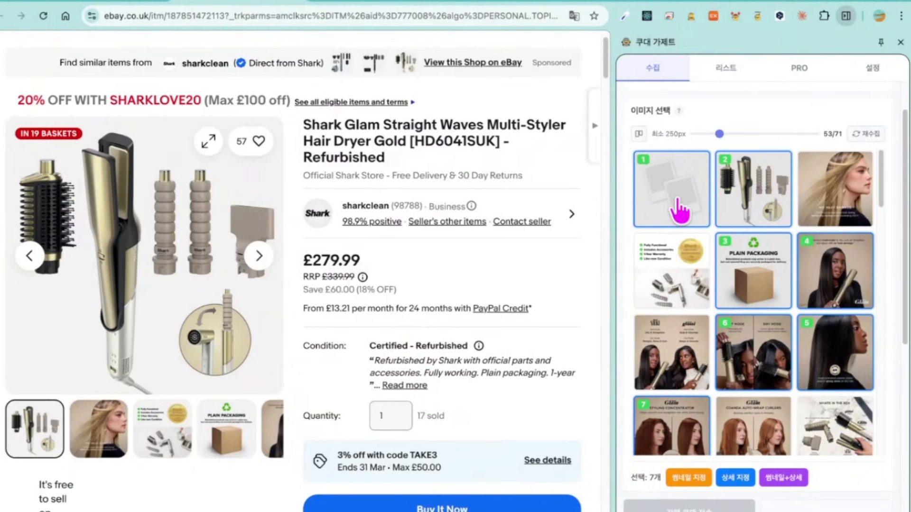
mouse_move(676, 198)
left_mouse_down()
mouse_move(816, 325)
mouse_move(799, 303)
mouse_move(679, 403)
left_mouse_up()
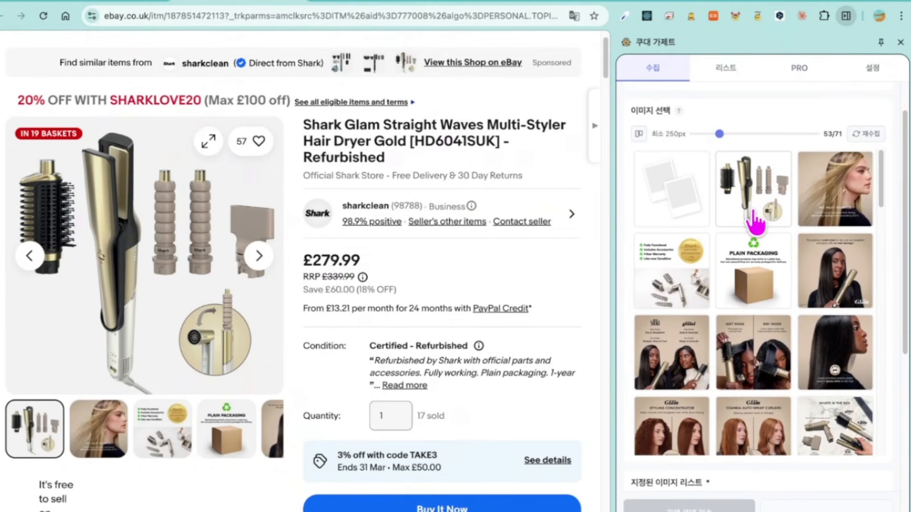
- Select the first six images in one continuous sweep and assign them as both thumbnail and detail images (썸네일+상세)
mouse_move(677, 207)
left_mouse_down()
mouse_move(766, 266)
mouse_move(831, 280)
left_mouse_up()
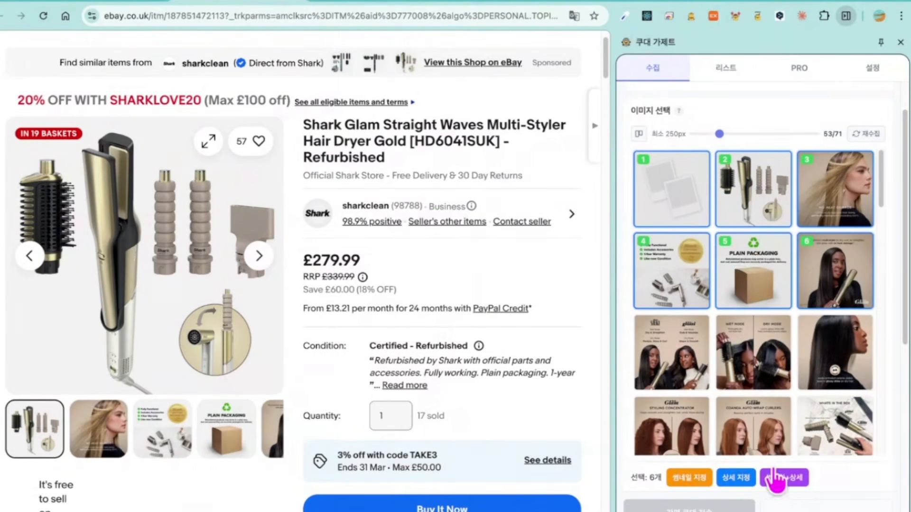
scroll(755, 427, "down", 1)
scroll(743, 485, "up", 1)
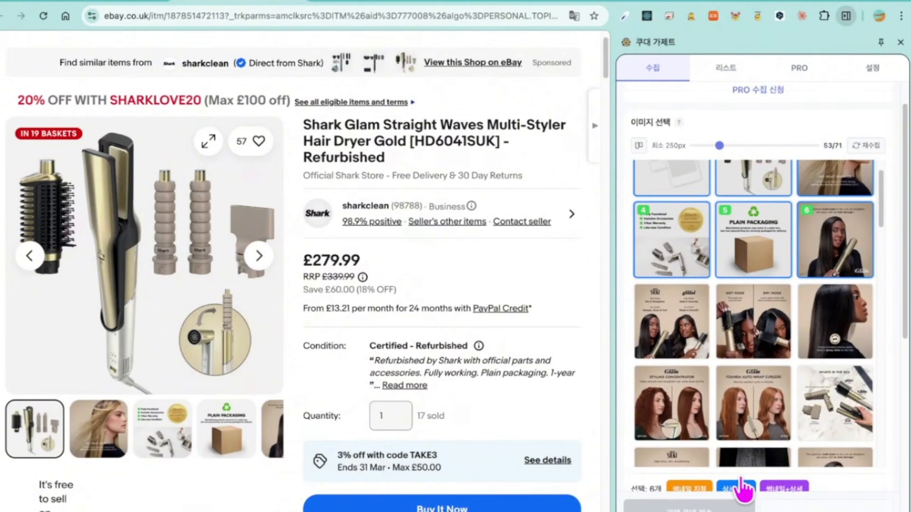
scroll(793, 493, "down", 4)
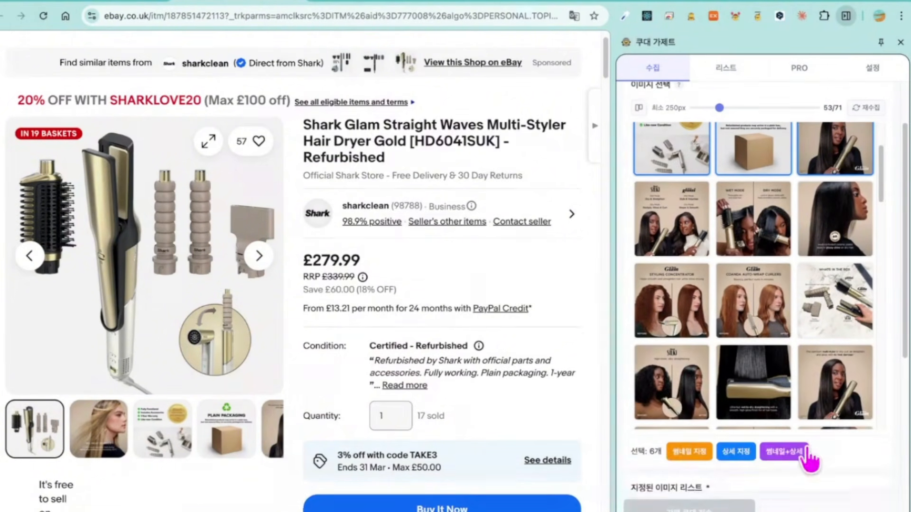
left_click(809, 460)
scroll(835, 450, "down", 4)
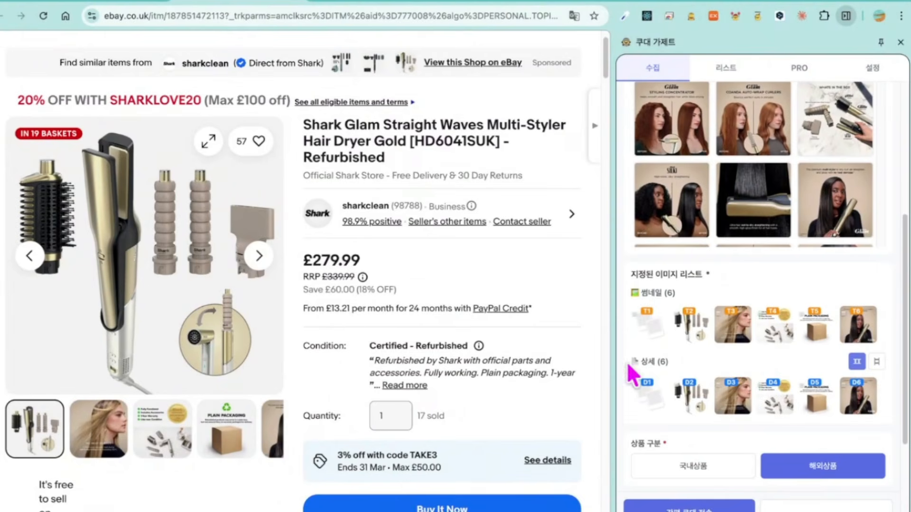
scroll(853, 345, "up", 5)
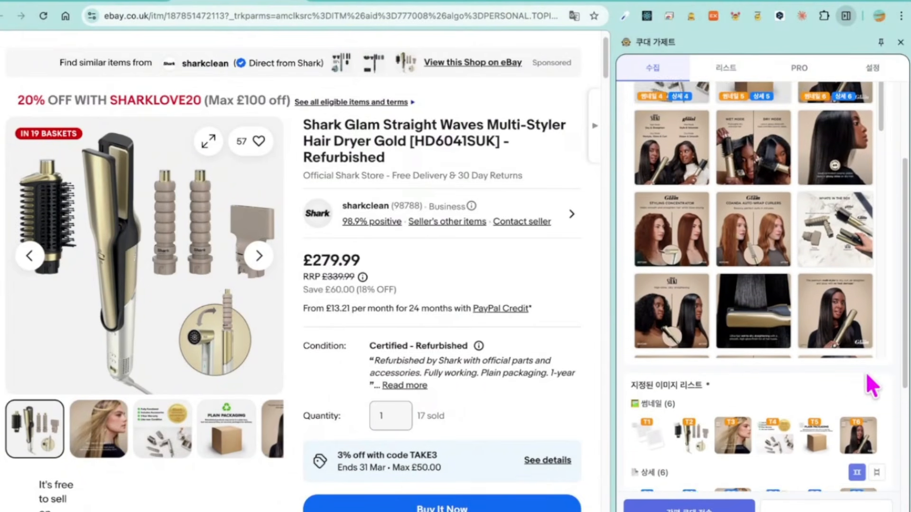
scroll(885, 269, "up", 5)
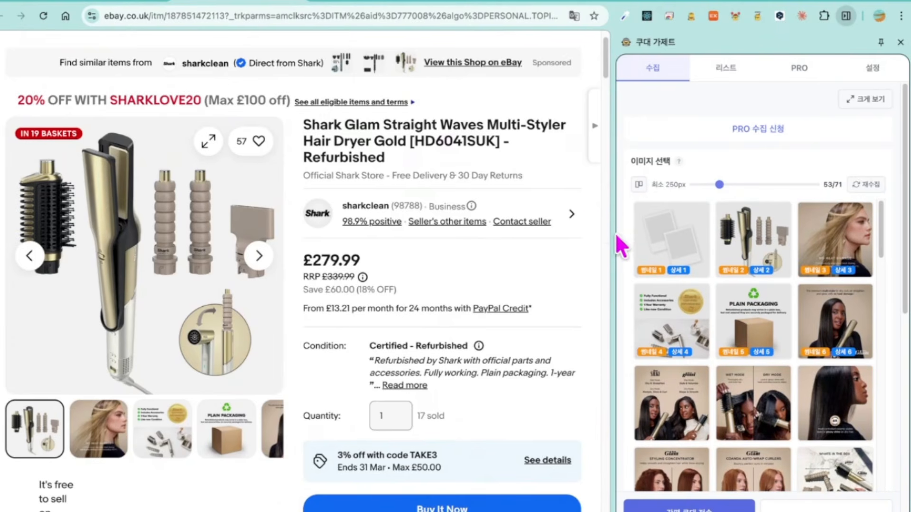
- Widen the side panel further and browse the collected images down to the other Shark products
left_click_drag(599, 242, 569, 242)
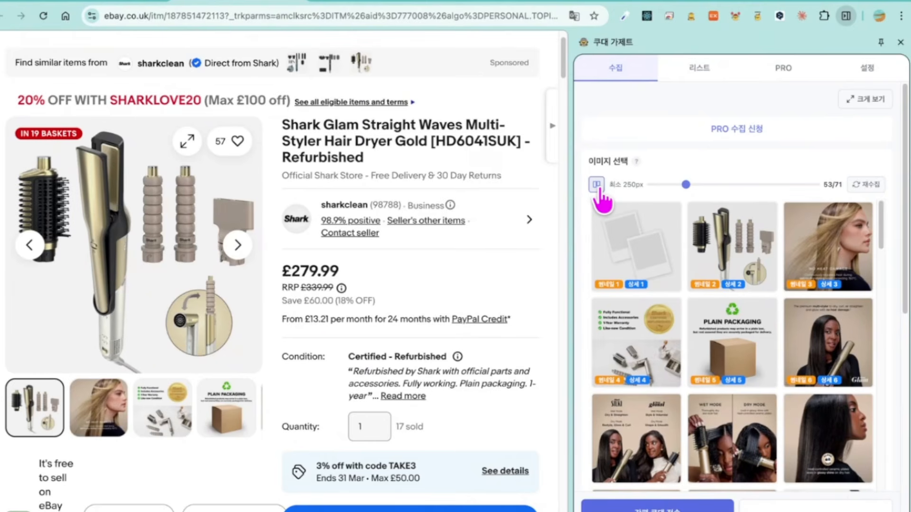
scroll(802, 327, "down", 3)
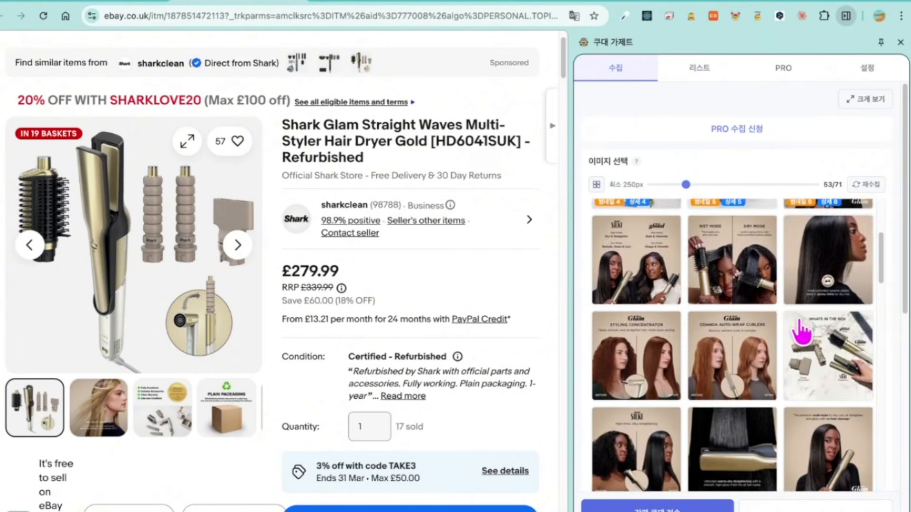
scroll(802, 332, "down", 3)
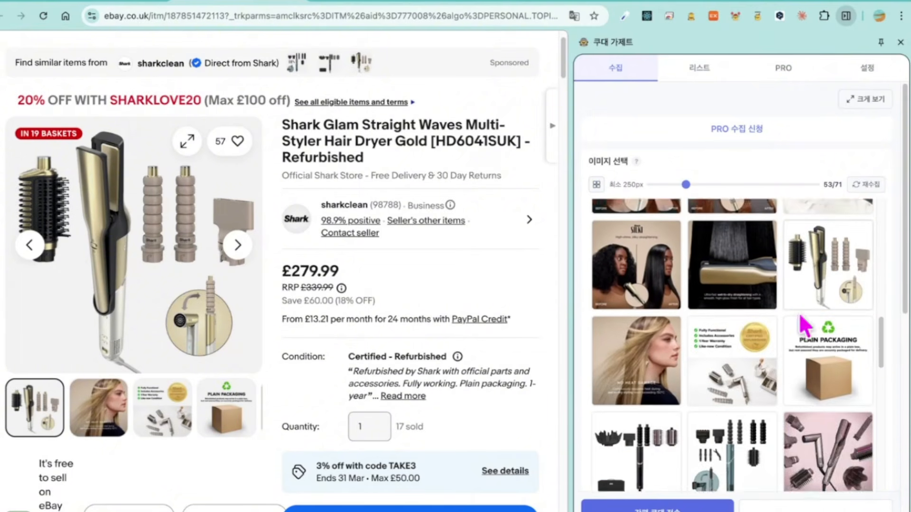
scroll(801, 321, "down", 5)
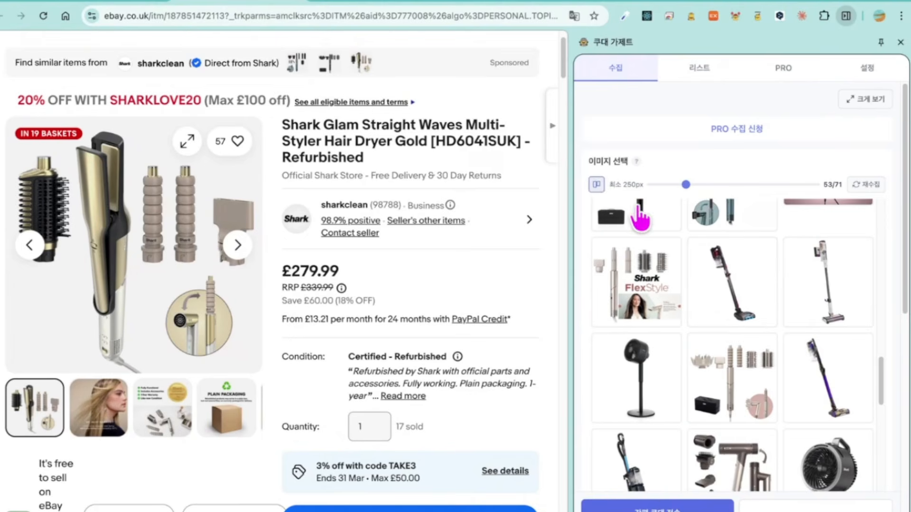
- Switch the collected images to the uniform square layout and browse them back to the start of the list
scroll(823, 266, "up", 2)
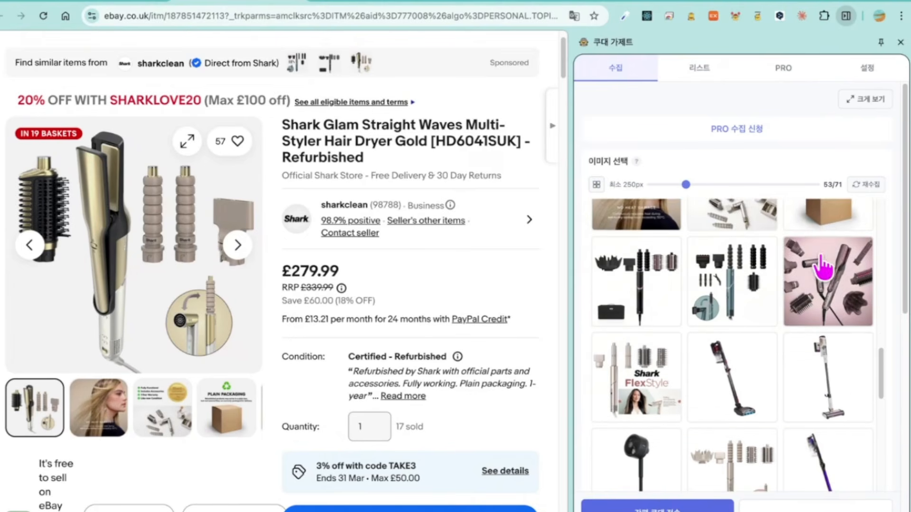
scroll(823, 268, "up", 1)
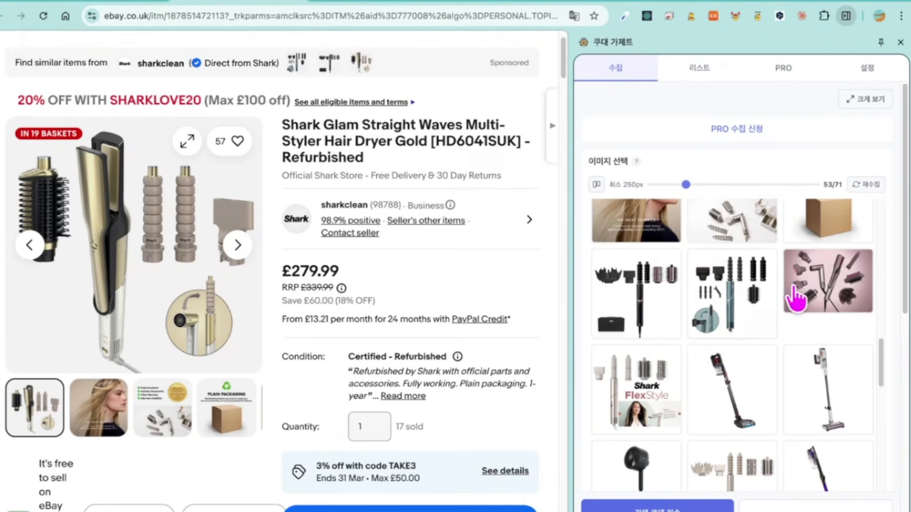
left_click(594, 187)
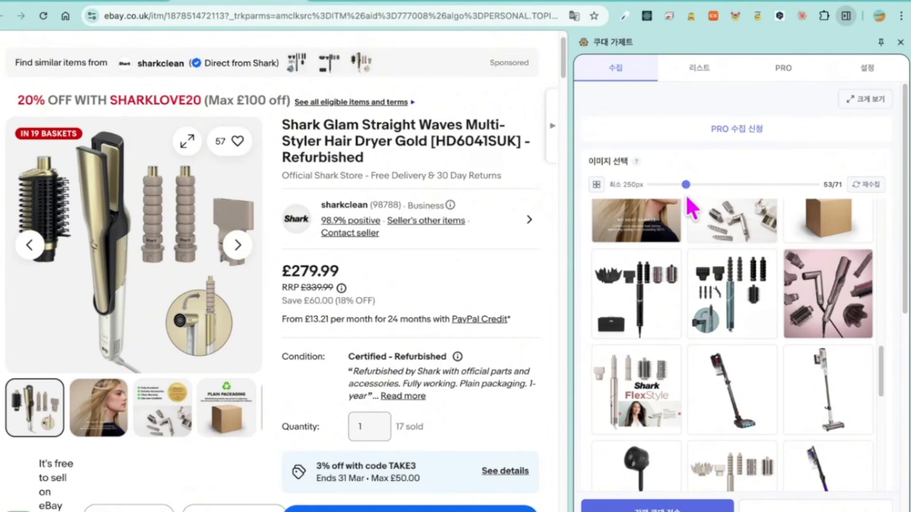
scroll(757, 254, "up", 5)
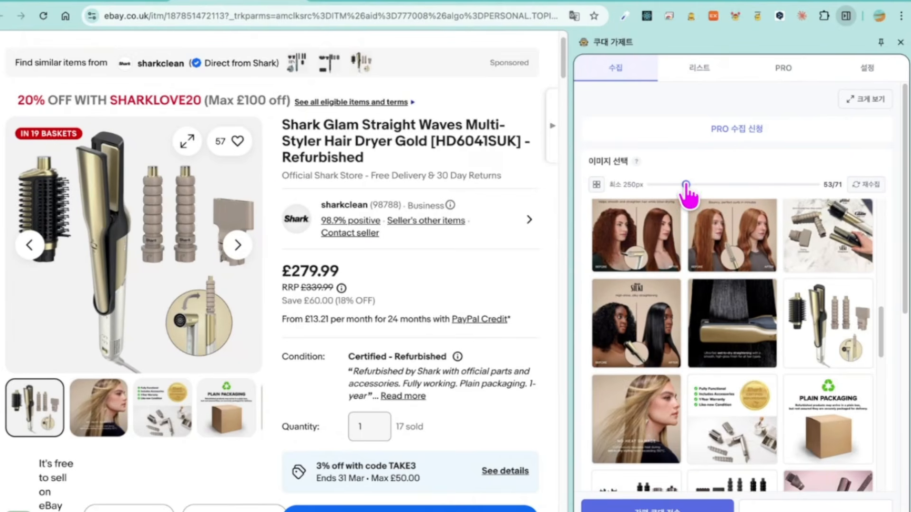
scroll(727, 264, "down", 5)
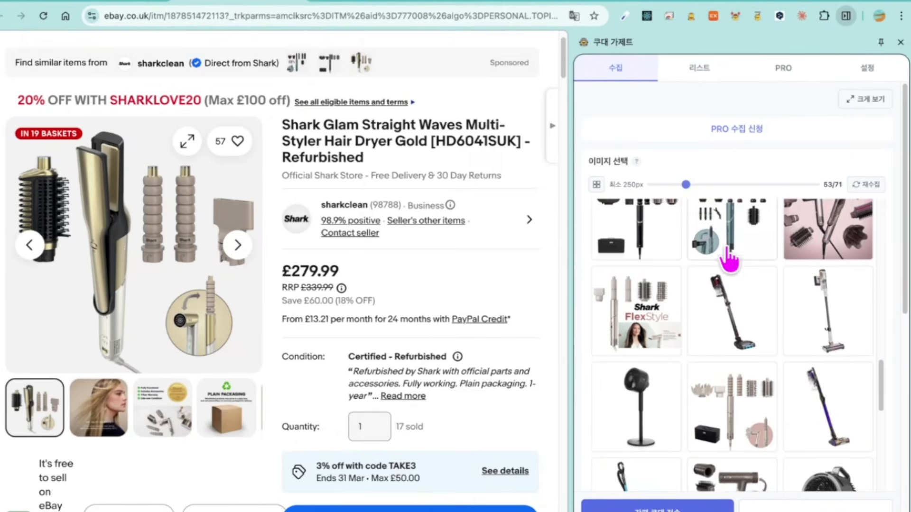
scroll(761, 259, "up", 2)
scroll(761, 260, "up", 6)
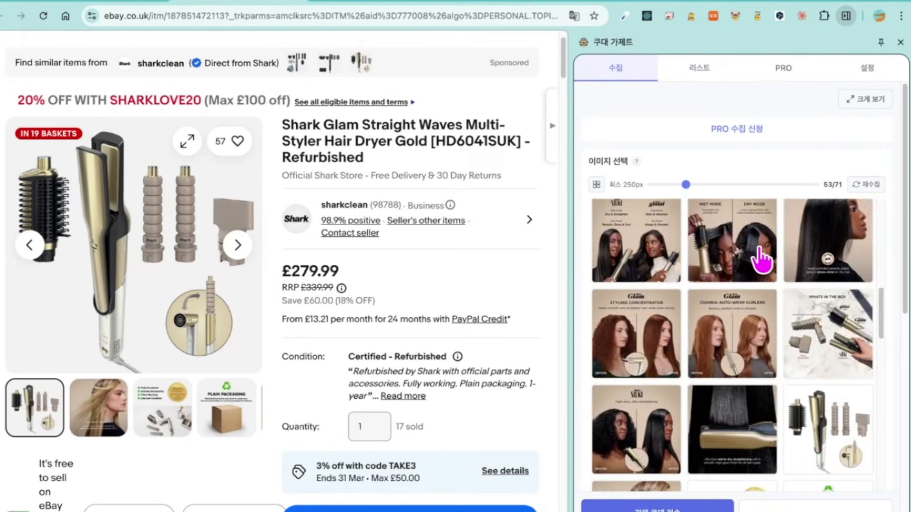
scroll(764, 260, "up", 3)
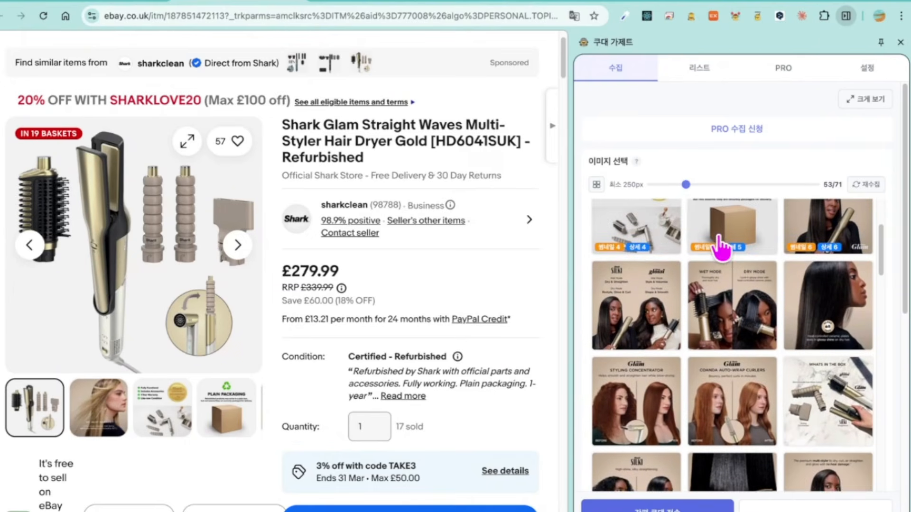
scroll(716, 248, "up", 3)
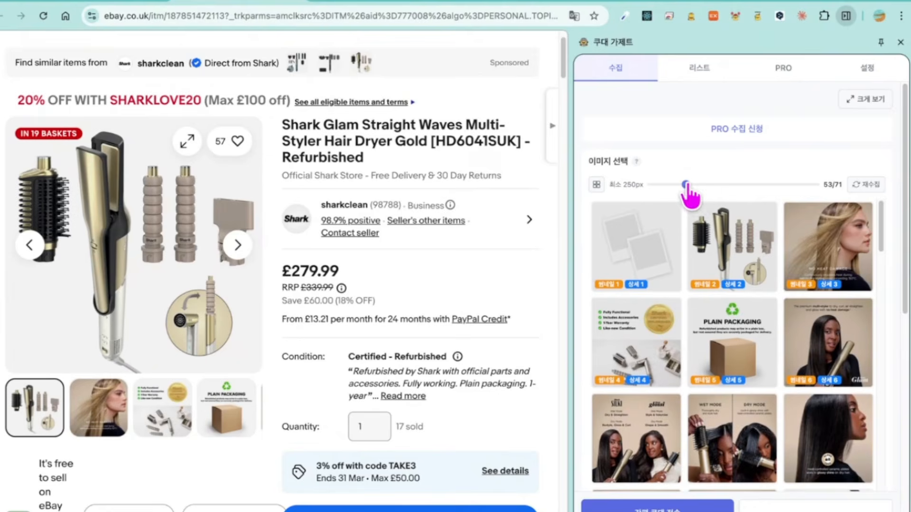
- Raise the minimum image size filter to 970px and check the remaining images
left_click_drag(686, 186, 816, 190)
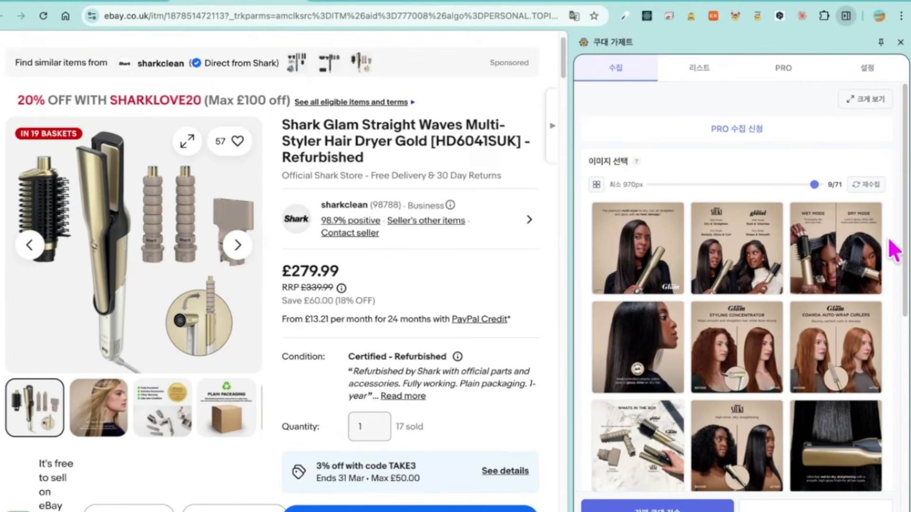
scroll(687, 227, "down", 4)
scroll(743, 259, "up", 2)
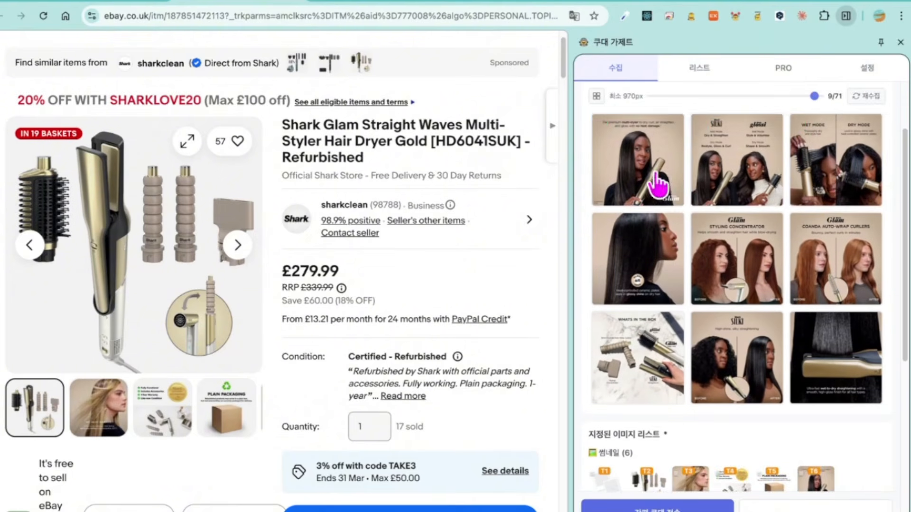
- Select the first six filtered images in one continuous sweep and assign them as detail images (상세 지정)
left_click_drag(659, 182, 683, 244)
mouse_move(816, 96)
left_mouse_down()
mouse_move(730, 96)
mouse_move(814, 97)
left_mouse_up()
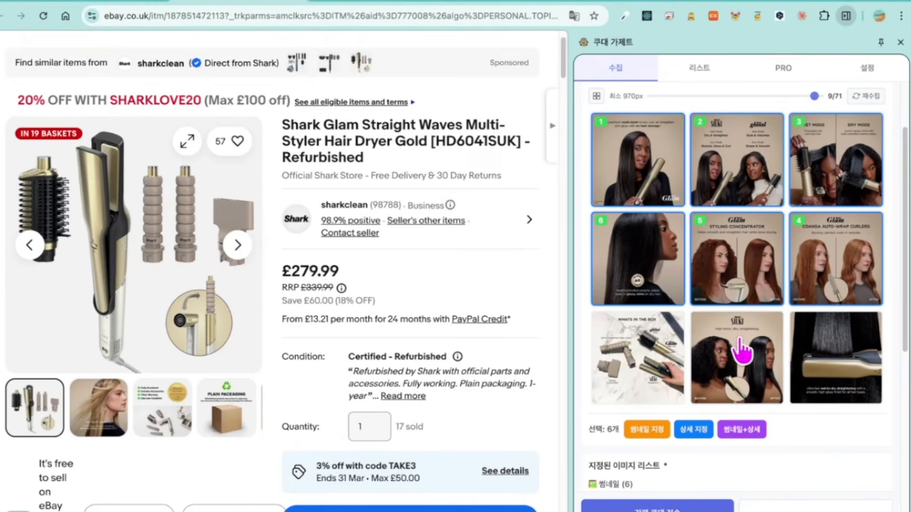
left_click(699, 434)
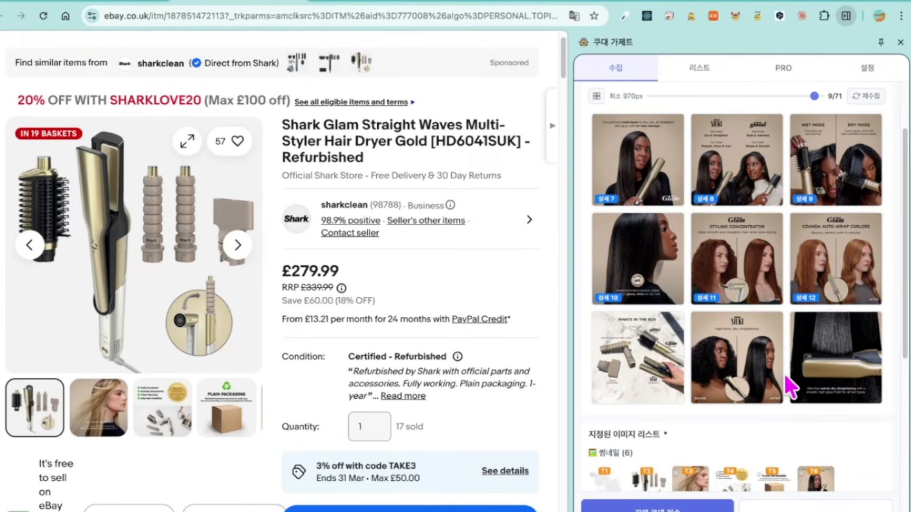
- Collect the product page's images again with the re-collect function (재수집)
scroll(856, 425, "down", 3)
scroll(855, 323, "up", 5)
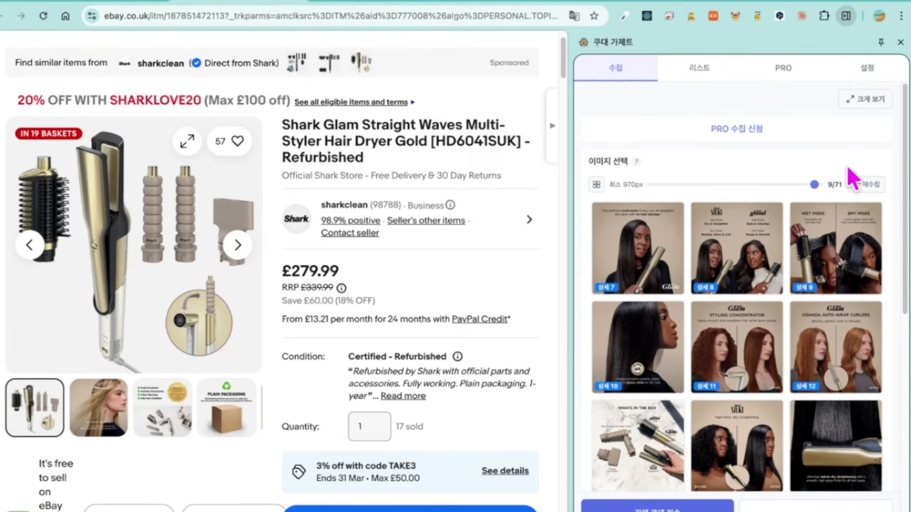
left_click(871, 186)
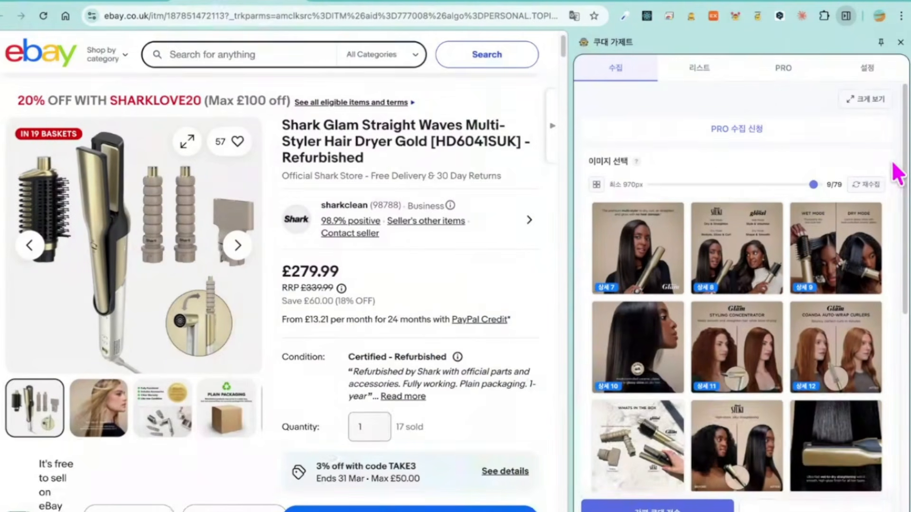
- Try moving the fourth assigned thumbnail ahead of the third, and restore the original thumbnail order
scroll(894, 158, "down", 1)
scroll(896, 160, "down", 7)
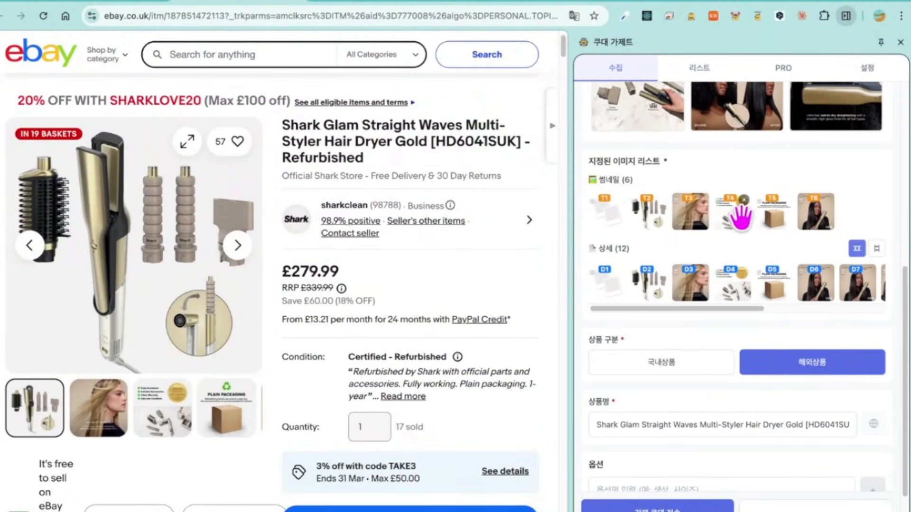
left_click_drag(725, 214, 682, 221)
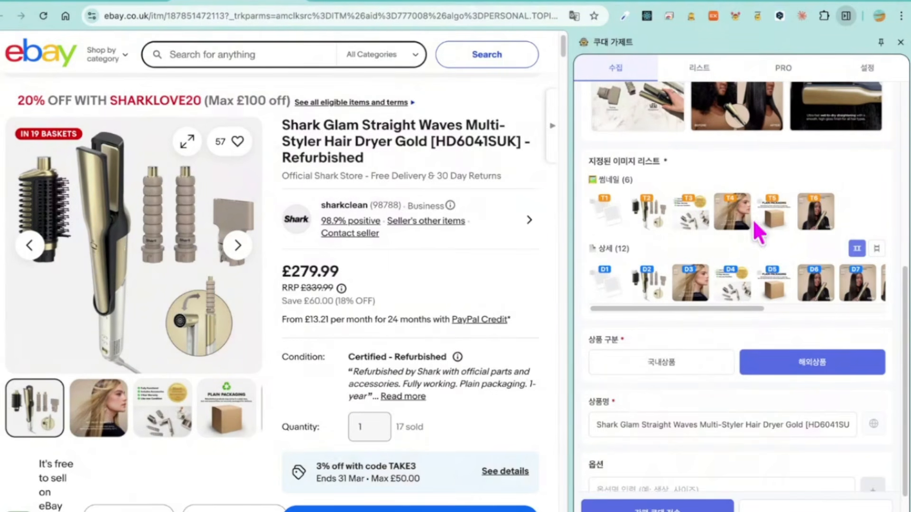
left_click_drag(773, 214, 678, 213)
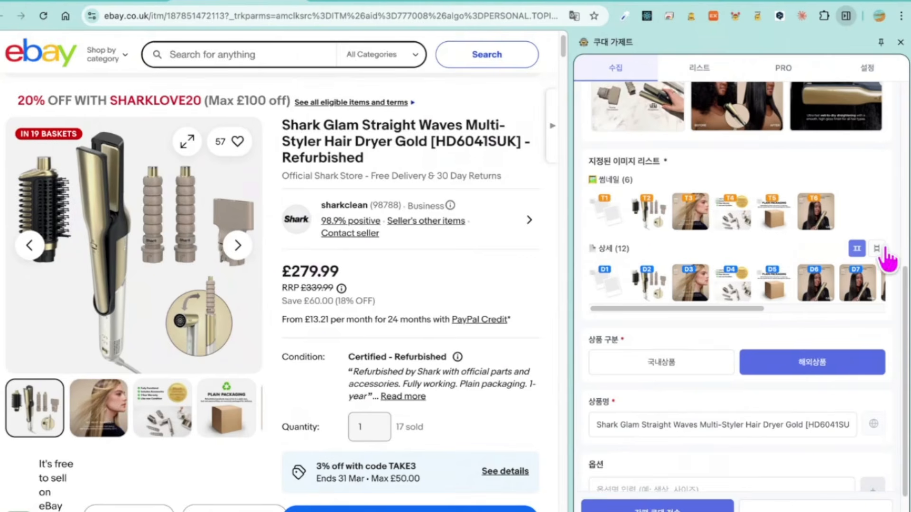
- Preview the assigned detail images in the large vertical layout, and return them to the compact horizontal row
scroll(718, 257, "down", 1)
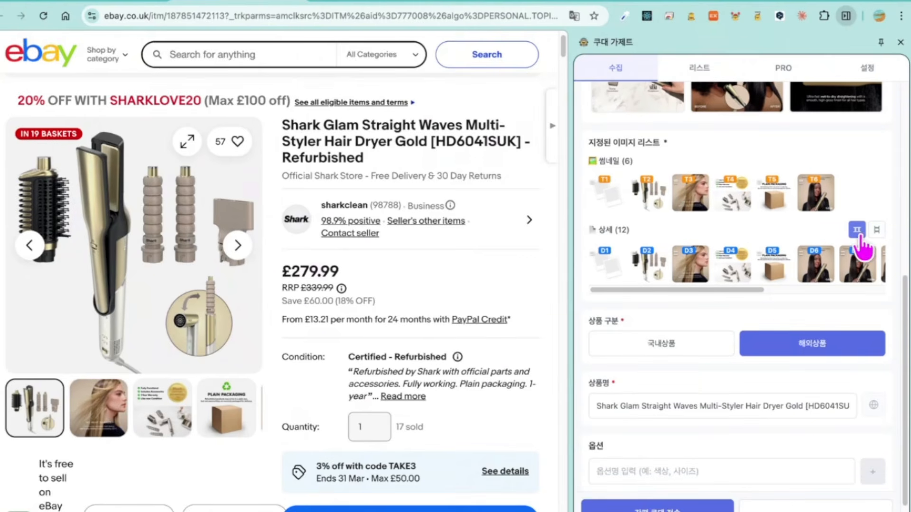
left_click(876, 230)
scroll(858, 321, "down", 10)
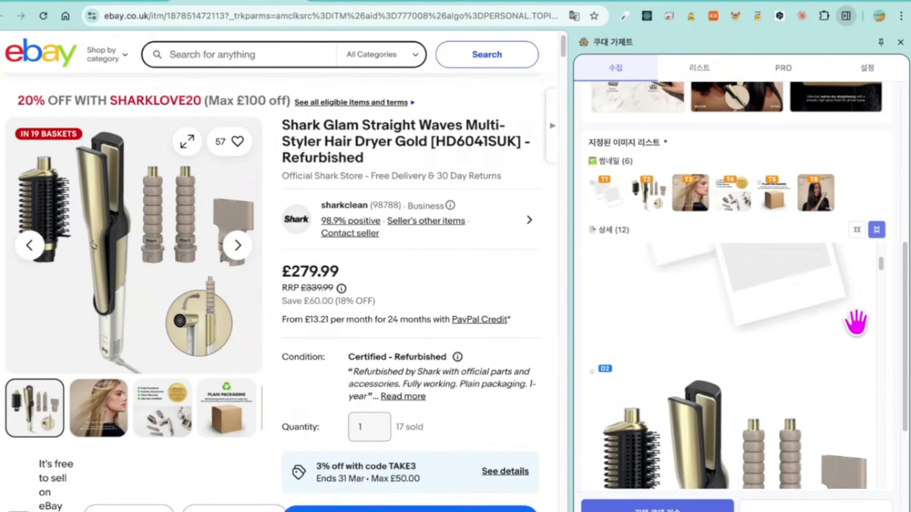
scroll(806, 327, "down", 15)
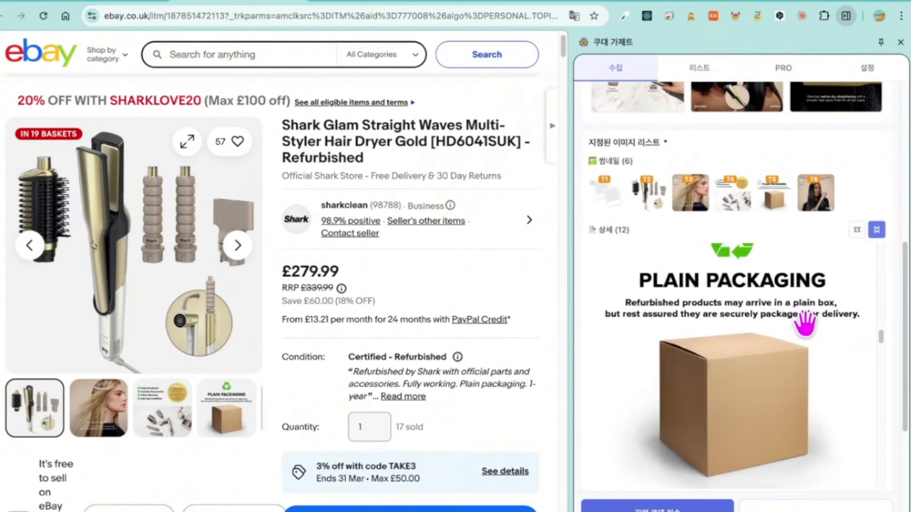
scroll(805, 326, "down", 8)
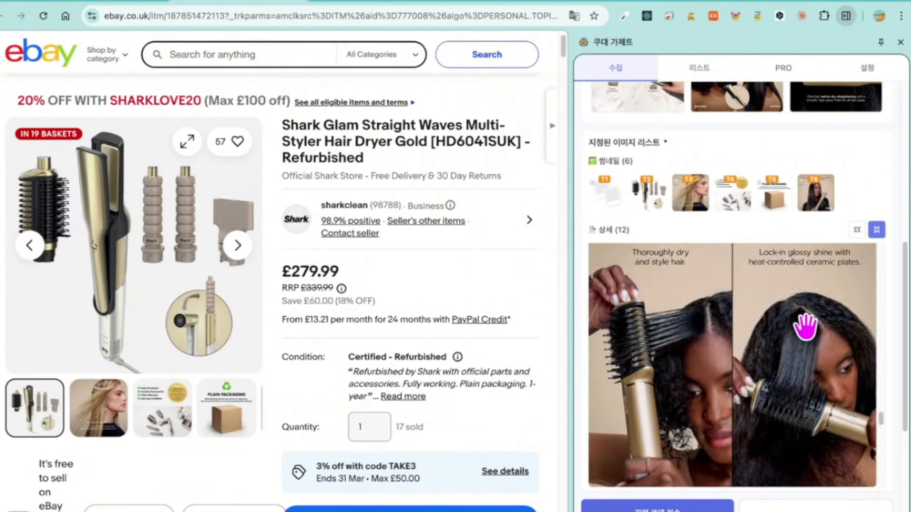
left_click(857, 230)
- Remove "- Refurbished | eBay UK" from the end of the product name (상품명), keeping the text through [HD6041SUK]
scroll(894, 290, "down", 2)
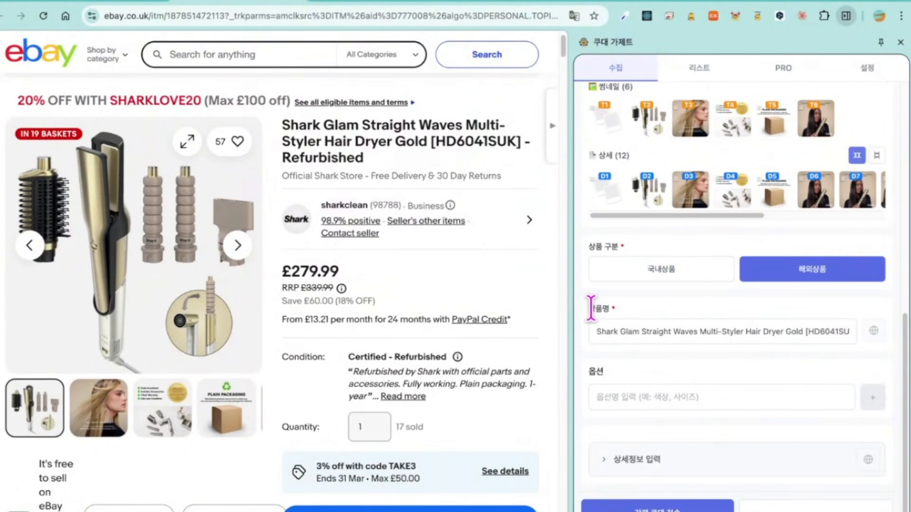
left_click_drag(643, 333, 762, 342)
left_click(758, 352)
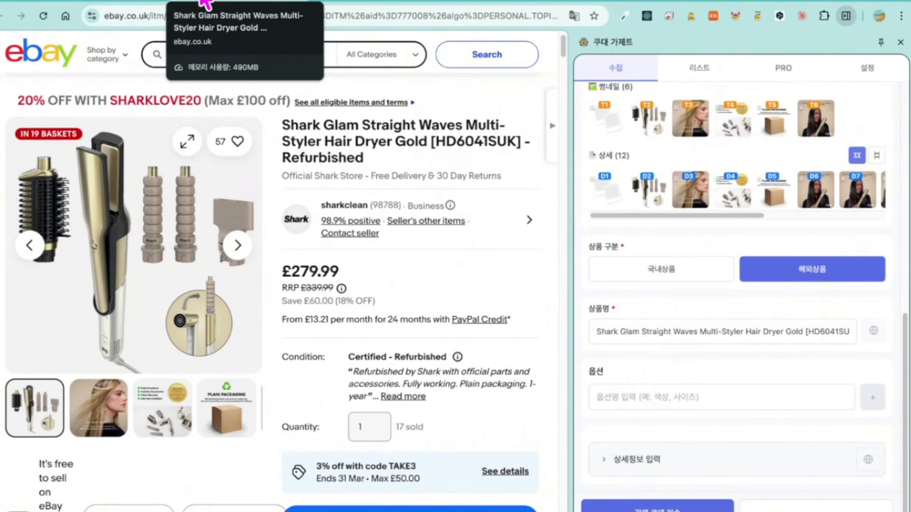
left_click(789, 331)
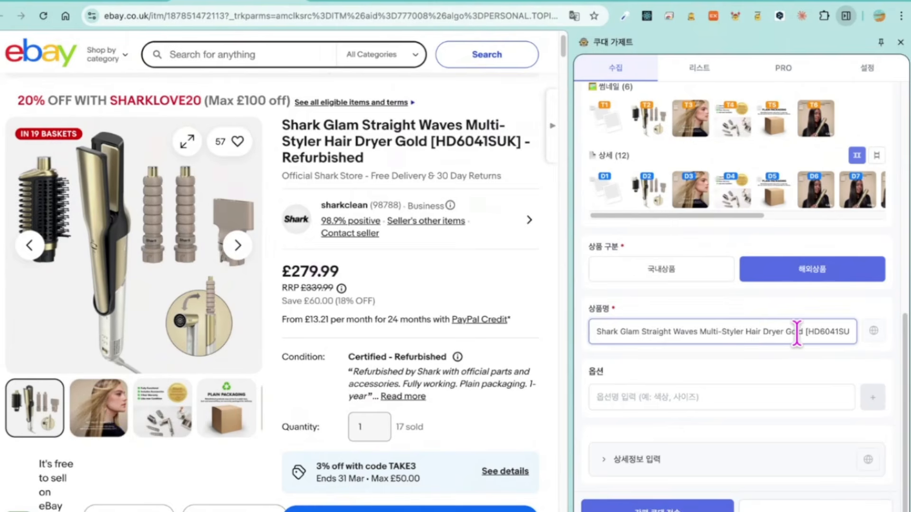
left_click_drag(805, 332, 909, 341)
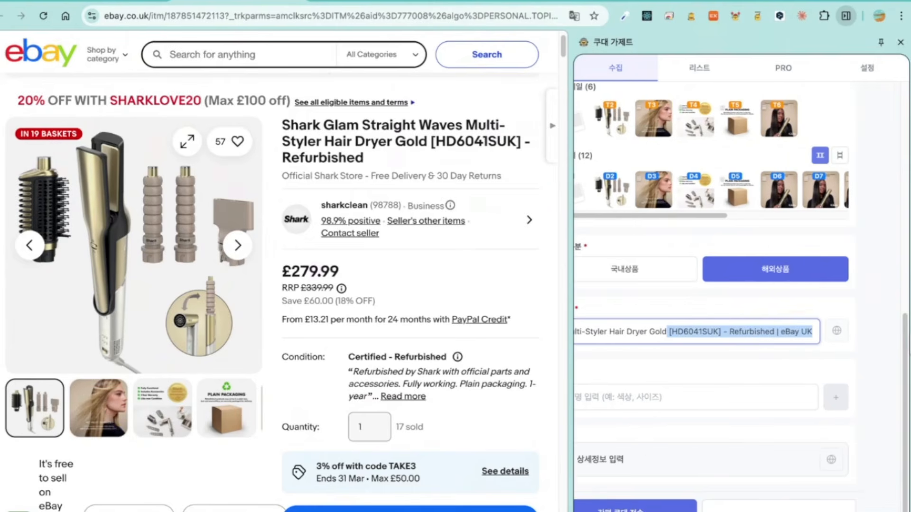
left_click(769, 331)
left_click_drag(723, 330, 833, 326)
key("BackSpace")
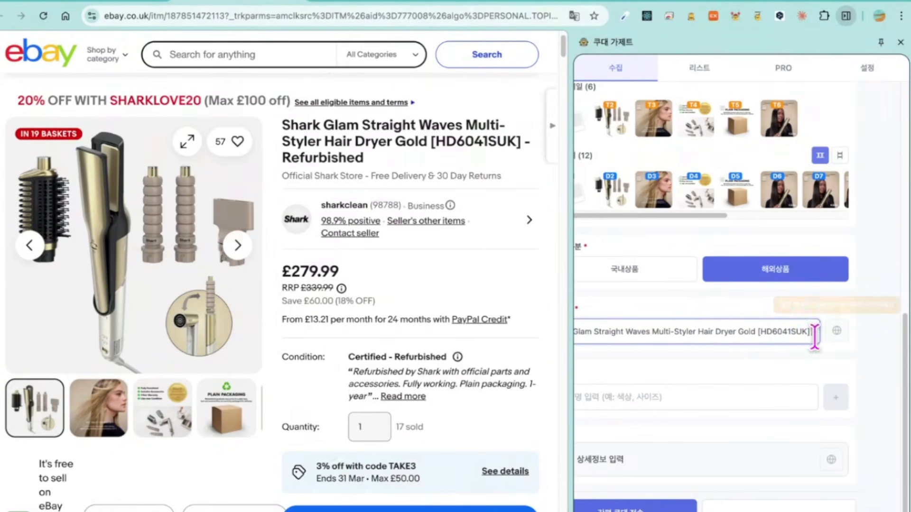
left_click(870, 292)
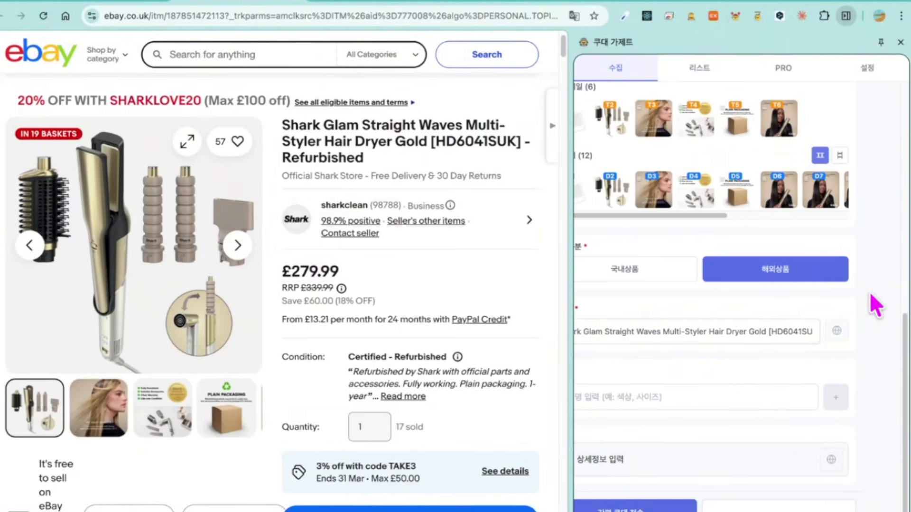
scroll(729, 332, "left", 1)
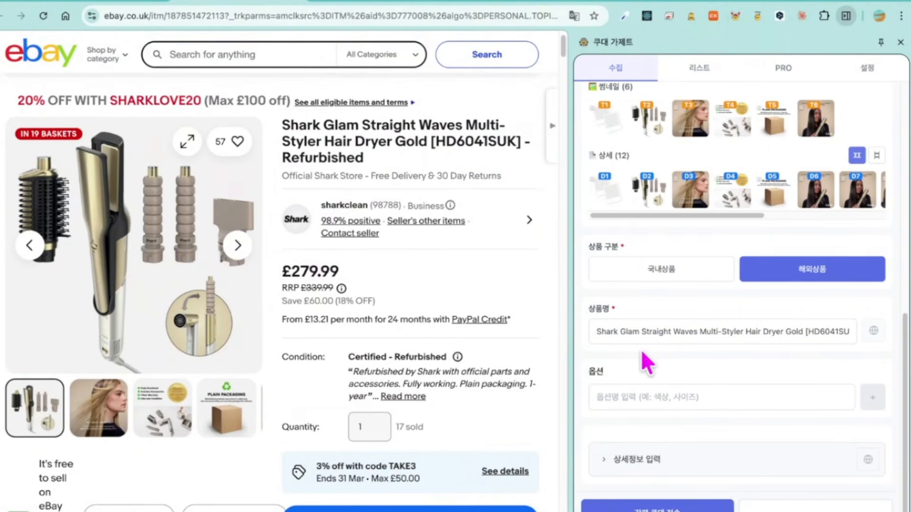
- Check the eBay listing's purchase details and add a product option named 색상
left_click(623, 390)
scroll(419, 319, "down", 5)
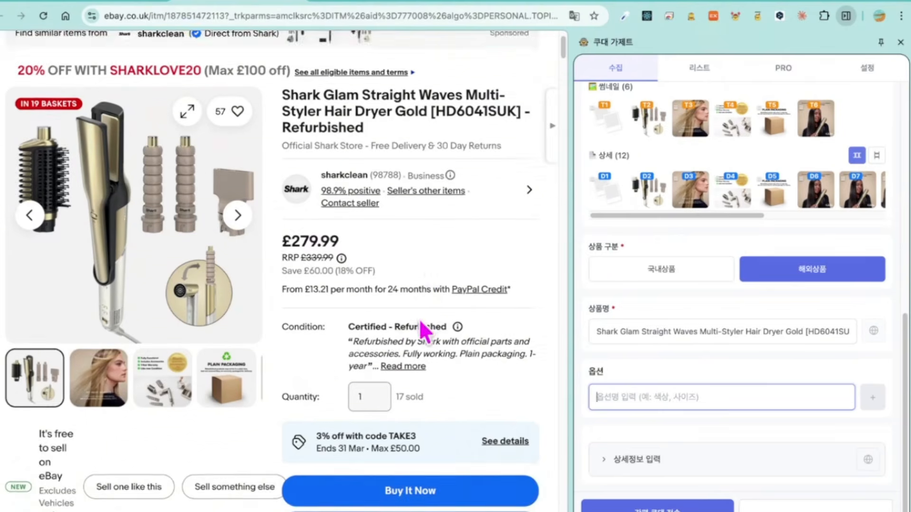
scroll(407, 344, "down", 10)
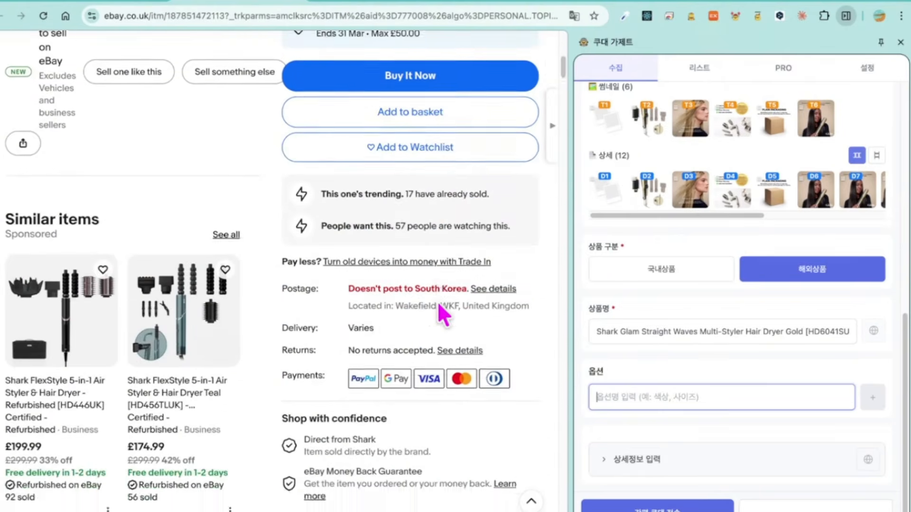
scroll(417, 225, "up", 11)
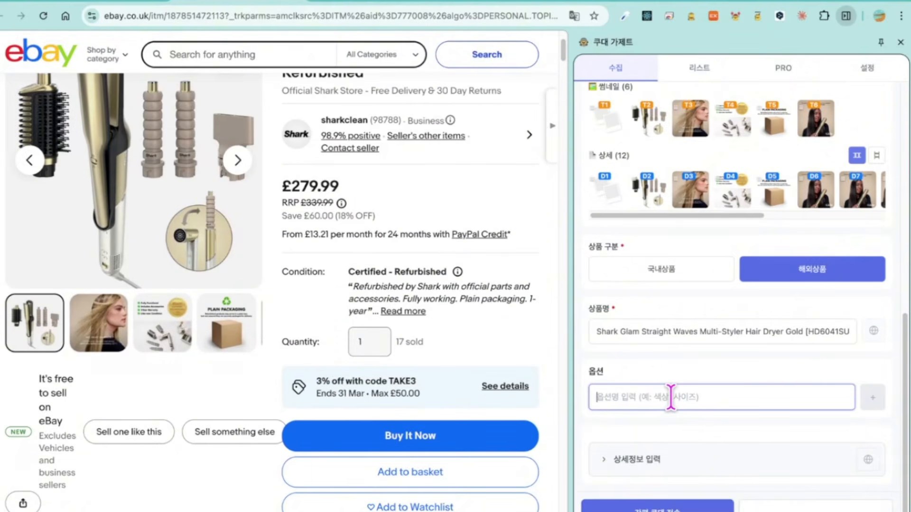
type("색상")
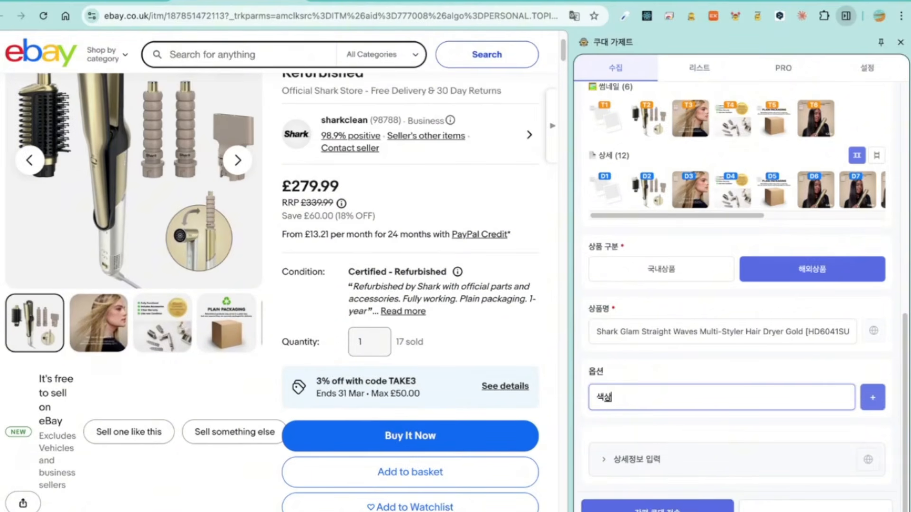
key("Return")
- Add the values 골드 and 실버 to the 색상 option
type("골드")
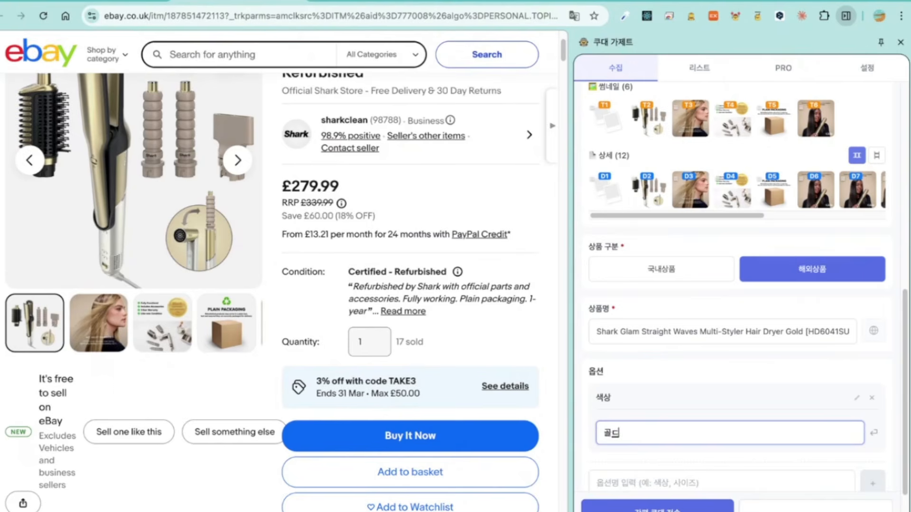
key("Return")
type("실버")
key("Return")
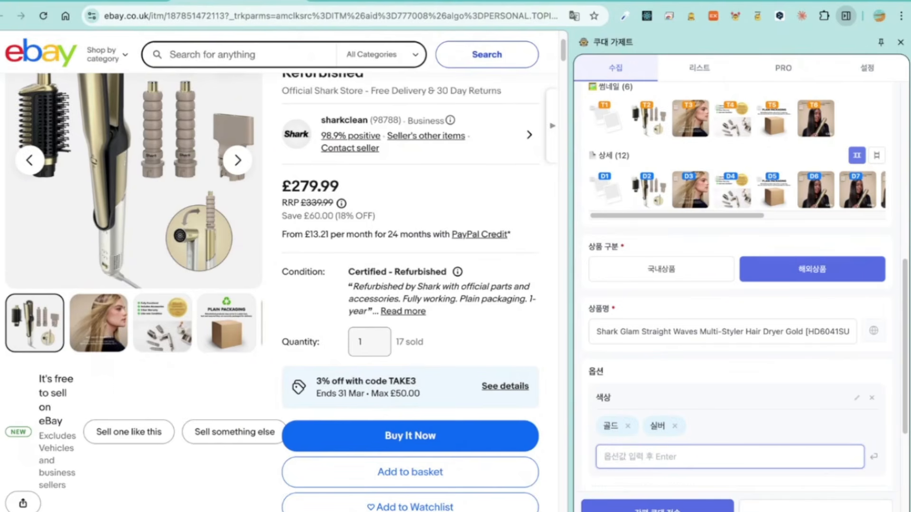
key("Tab")
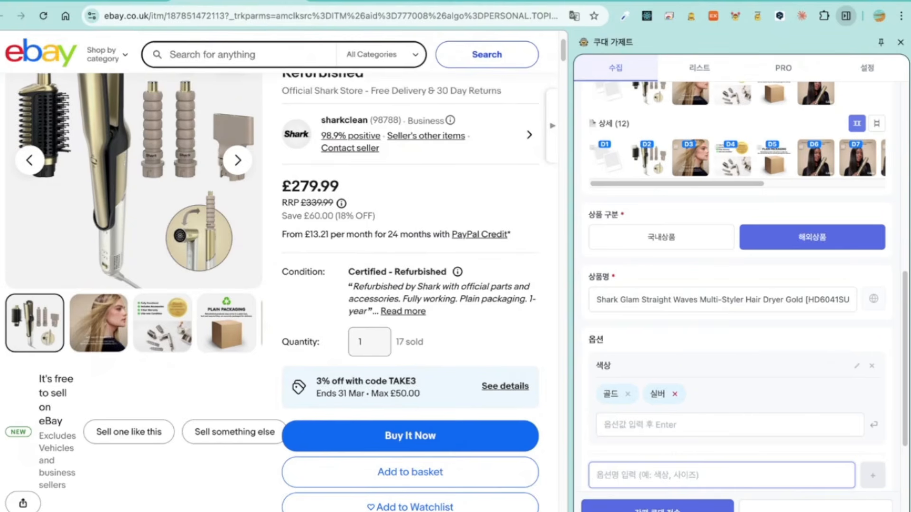
- Add a second product option named 수량 with the value 1개
type("수량")
key("Return")
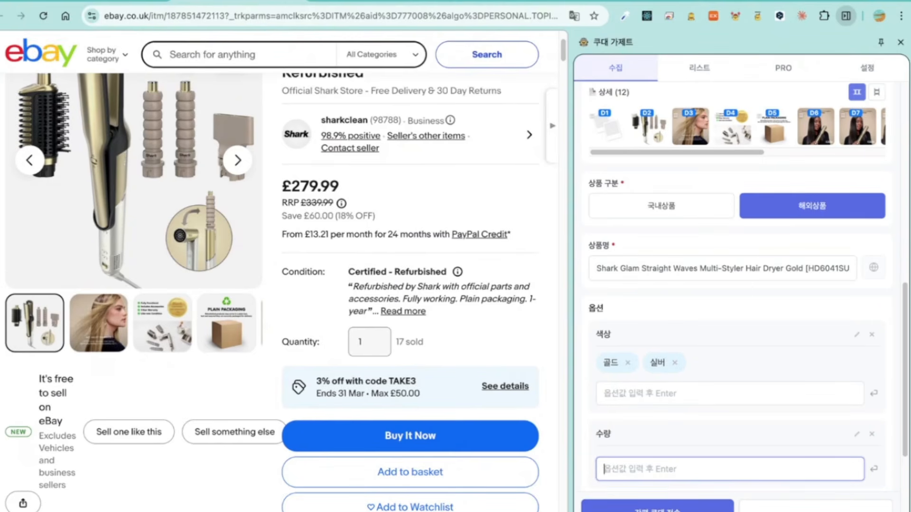
type("1개")
key("Return")
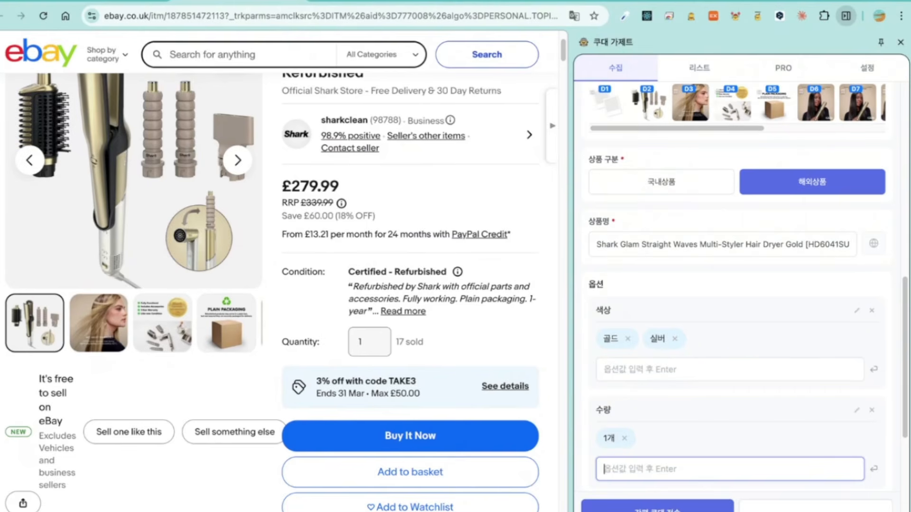
- Check the combination price table (조합별 가격) and add the value 2개 to the 수량 option
scroll(807, 348, "down", 6)
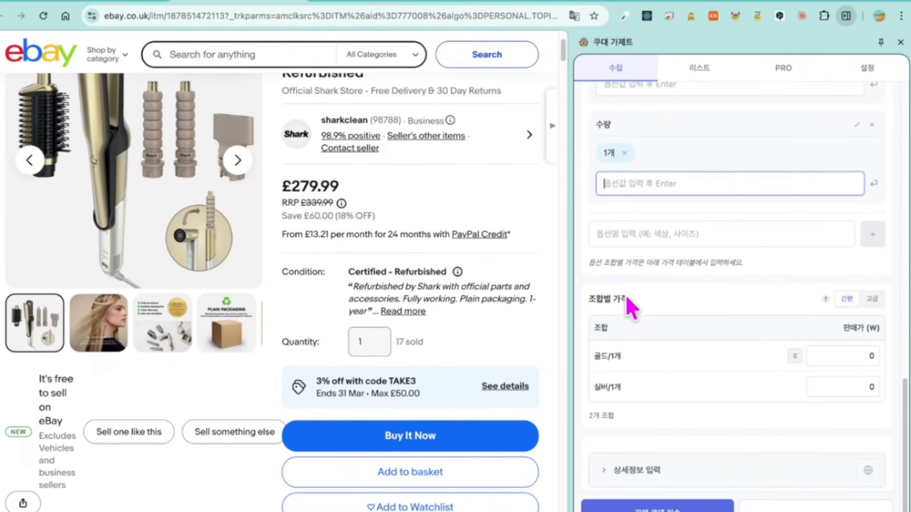
left_click_drag(595, 299, 656, 297)
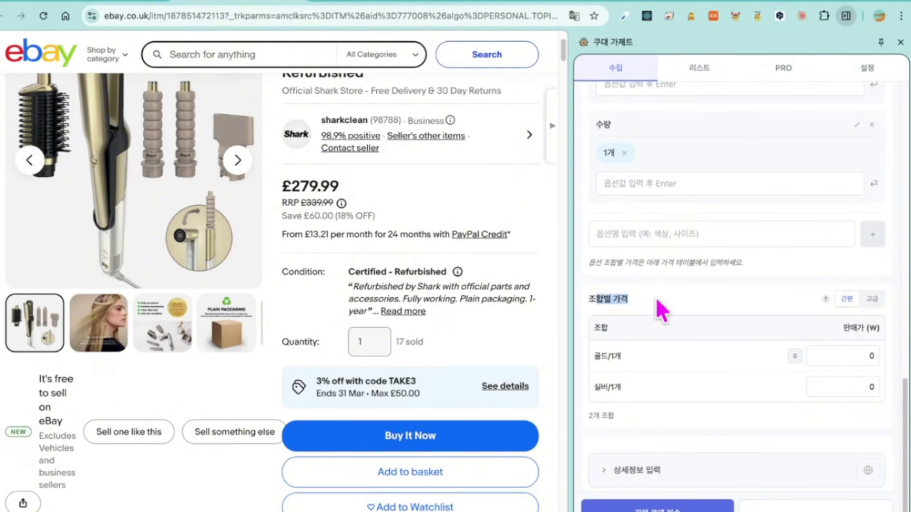
scroll(744, 363, "up", 1)
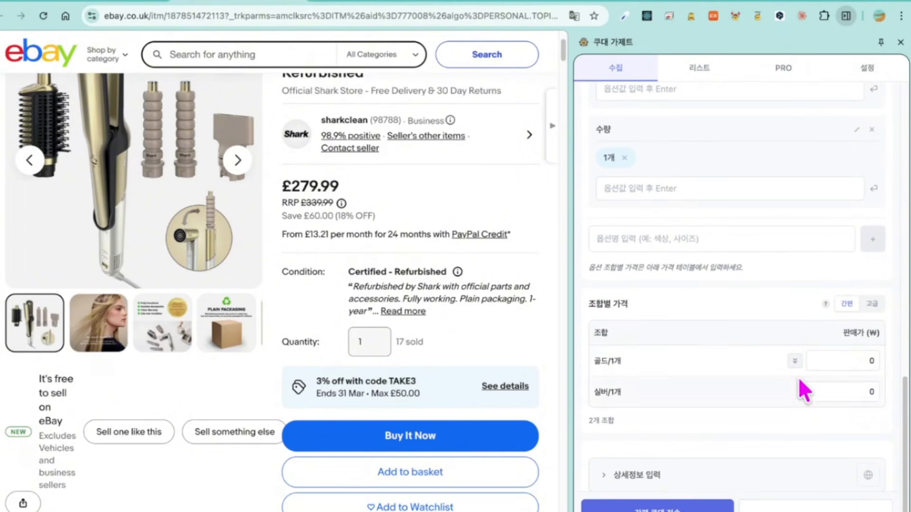
left_click(636, 190)
type("2")
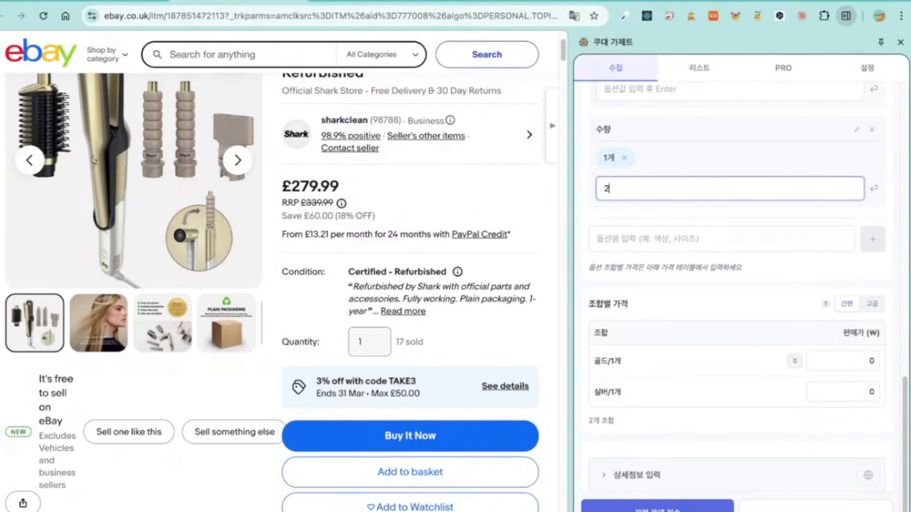
type("개")
key("Return")
scroll(696, 229, "down", 1)
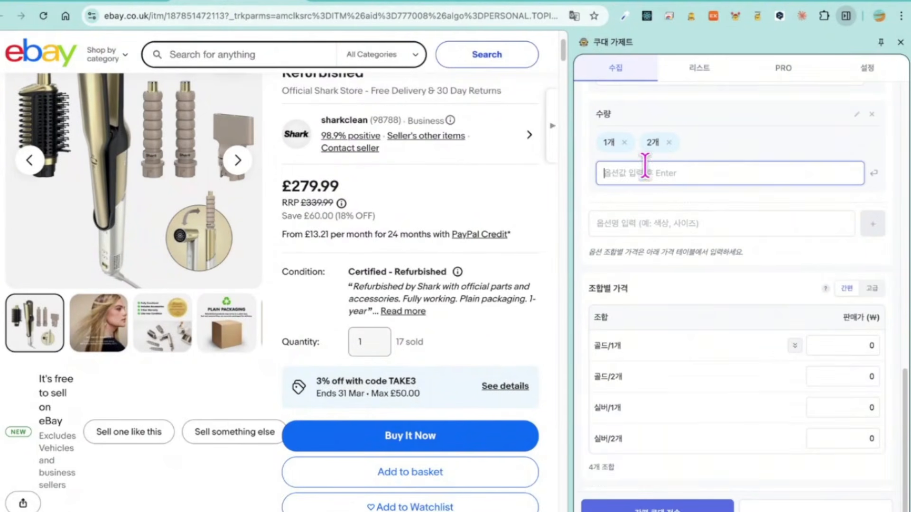
scroll(617, 362, "down", 1)
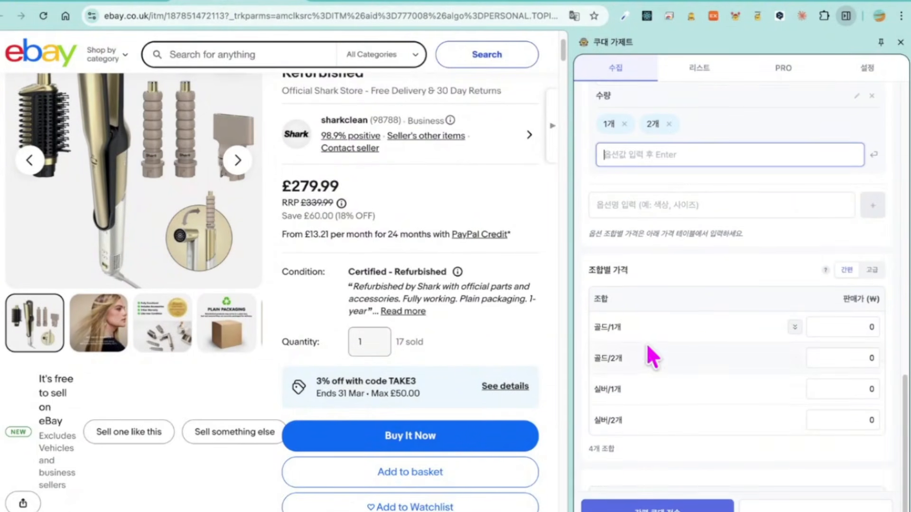
- Switch the combination pricing (조합별 가격) to 고급 mode
left_click(840, 331)
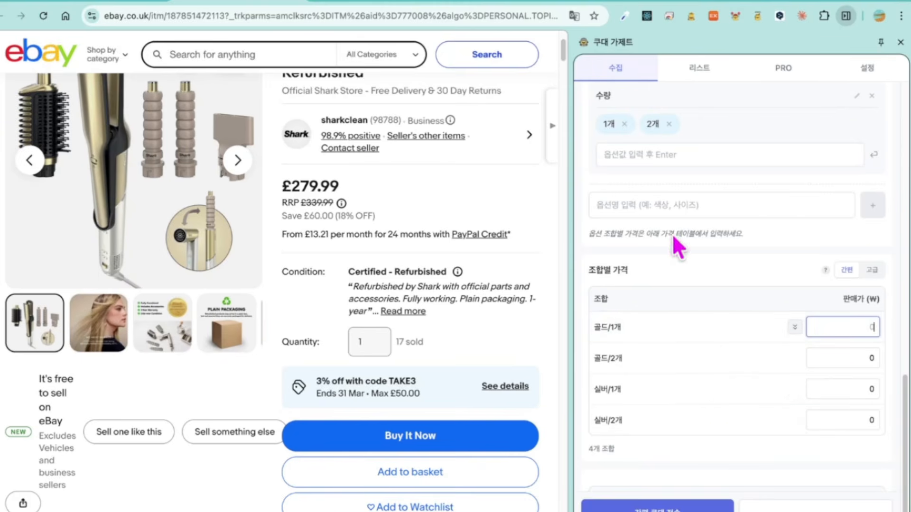
left_click(839, 286)
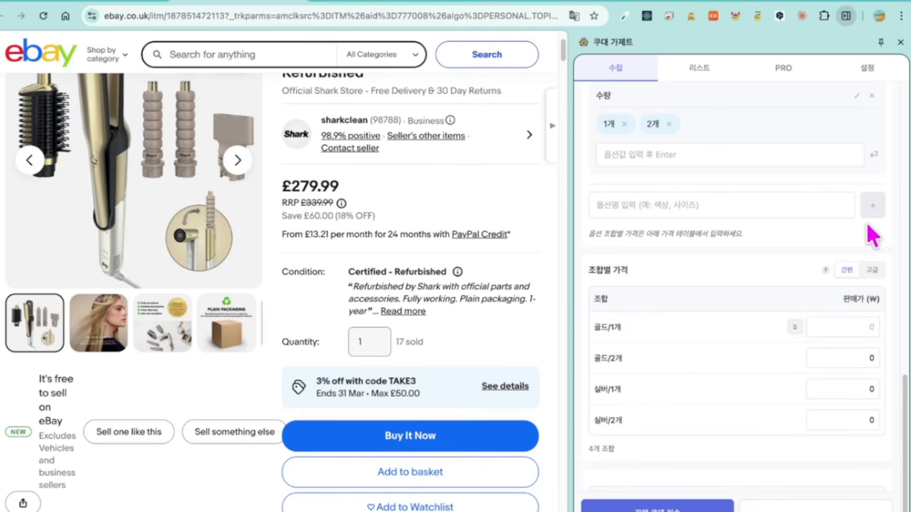
left_click(879, 271)
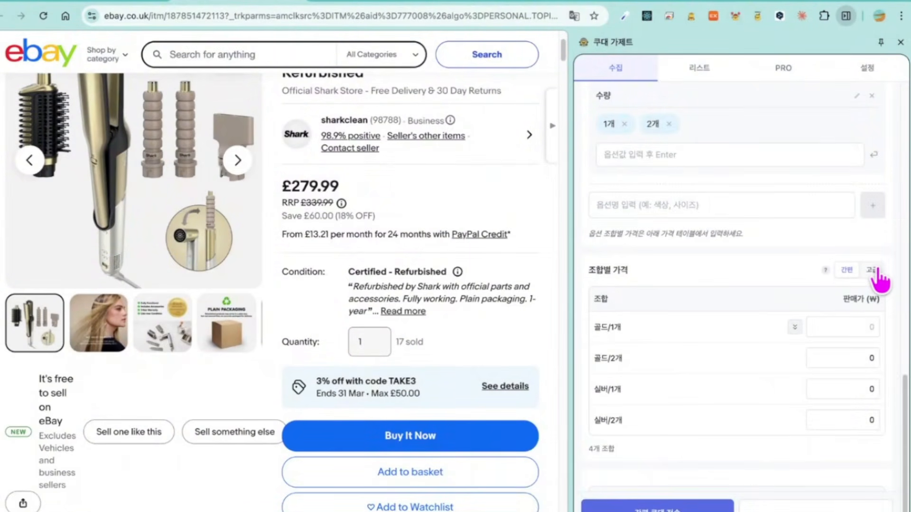
left_click(876, 272)
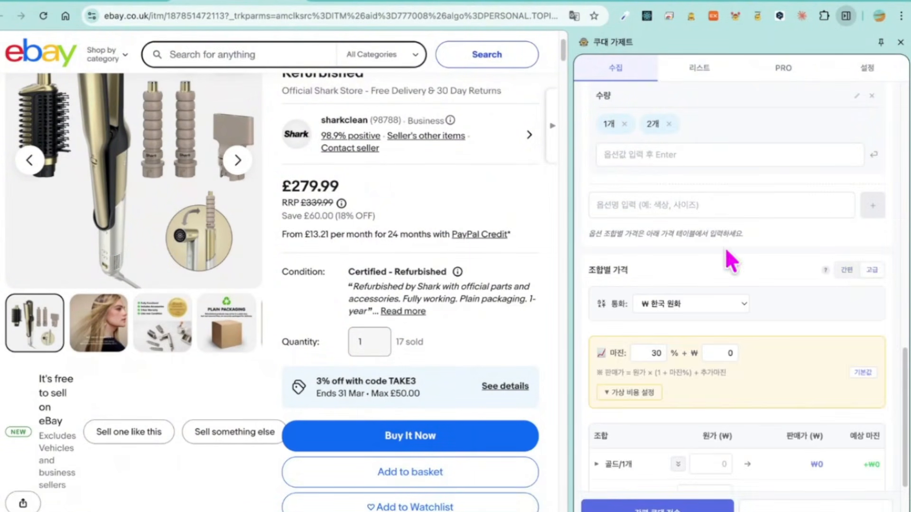
scroll(725, 247, "down", 2)
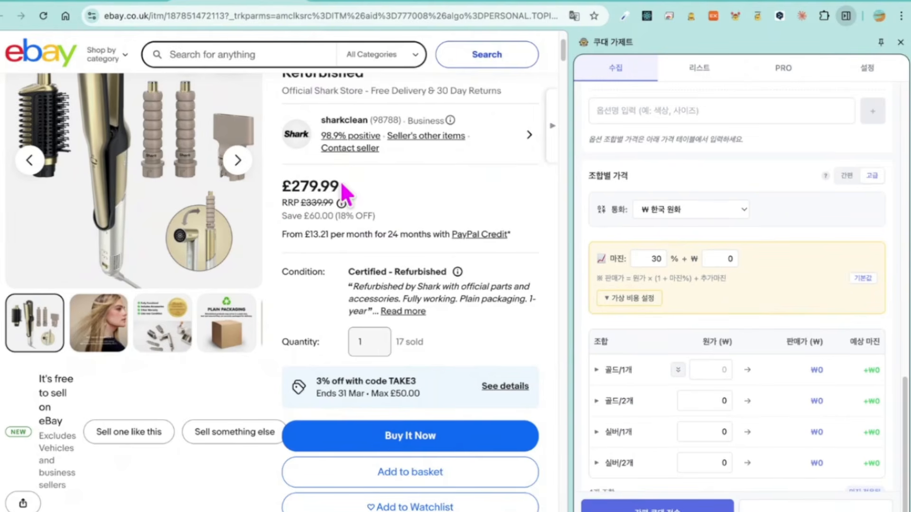
- Enter a cost (원가) of 280 for the 골드/1개 combination and set the currency (통화) to € 유로
left_click_drag(284, 185, 341, 192)
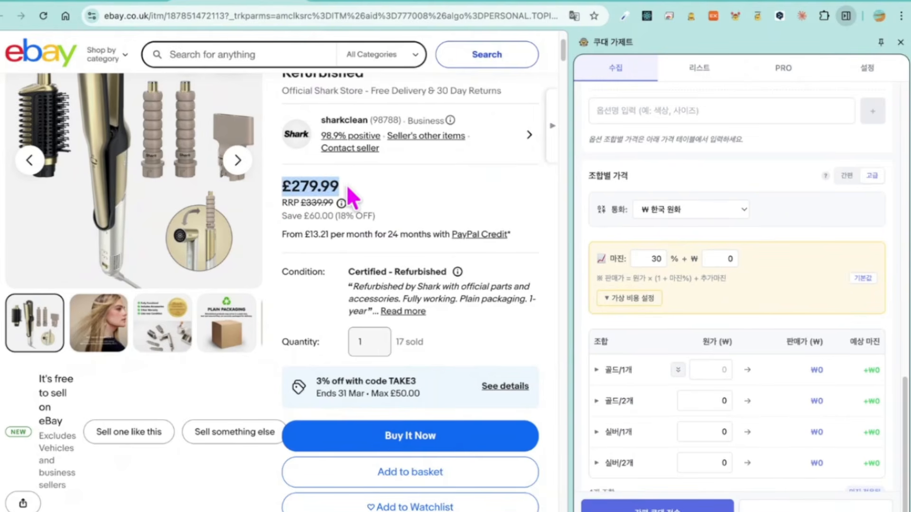
left_click(715, 371)
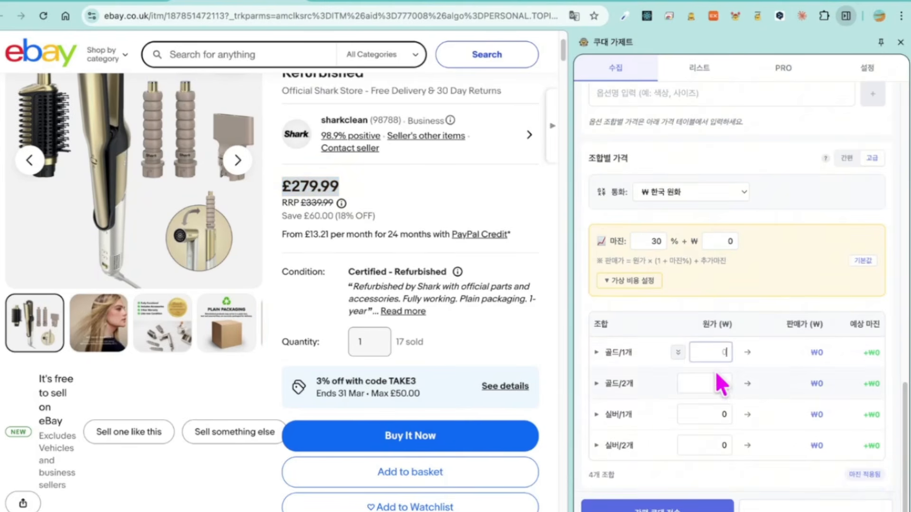
type("280")
left_click(692, 192)
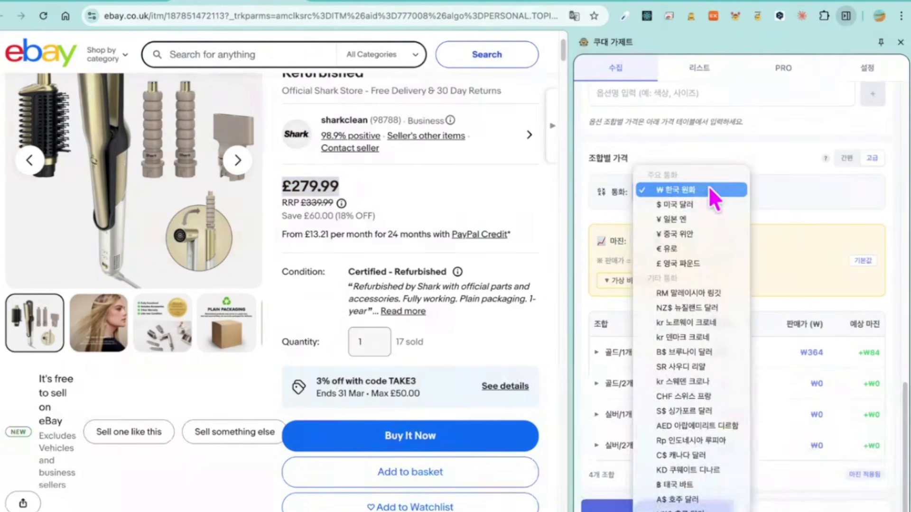
left_click(694, 247)
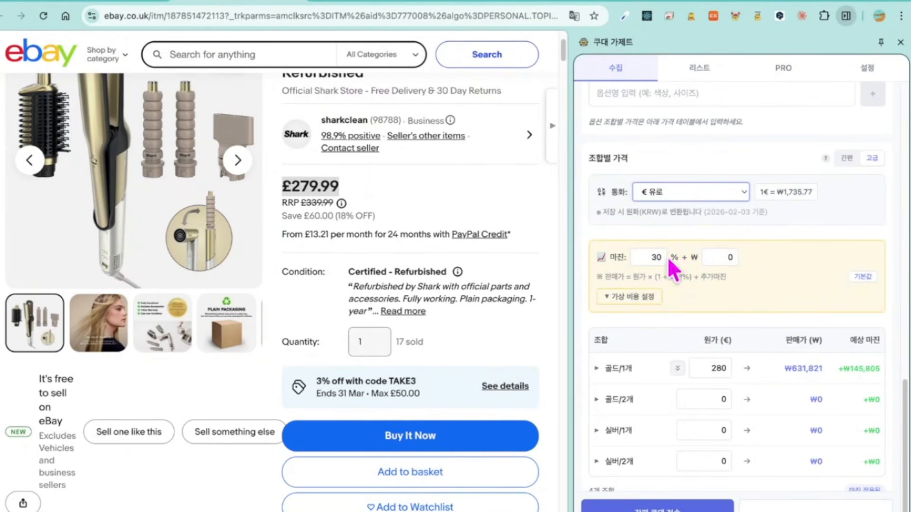
left_click(729, 257)
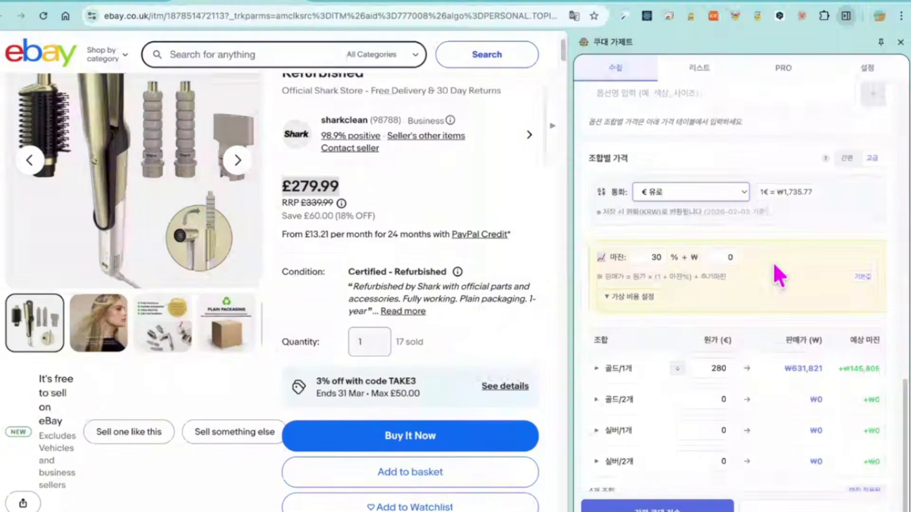
scroll(773, 260, "down", 1)
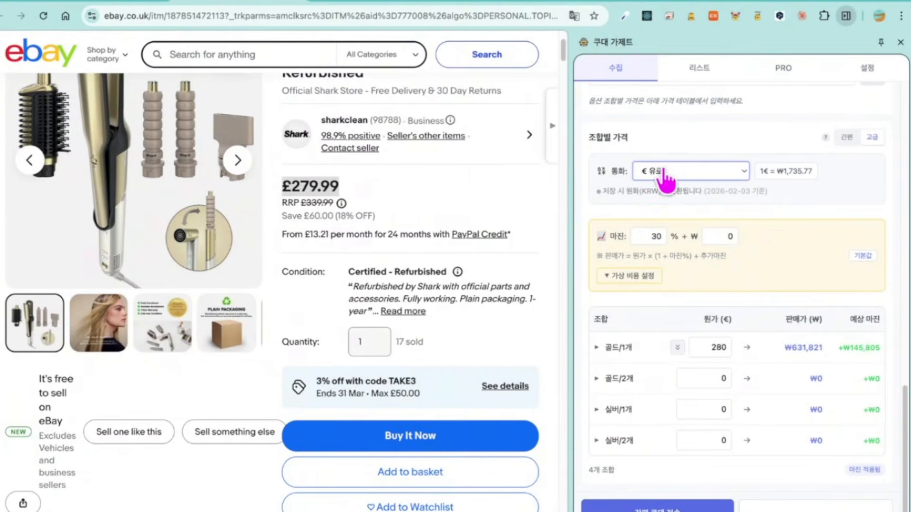
- Return the combination pricing to 간편 mode and check the product's price on the eBay listing
left_click(846, 139)
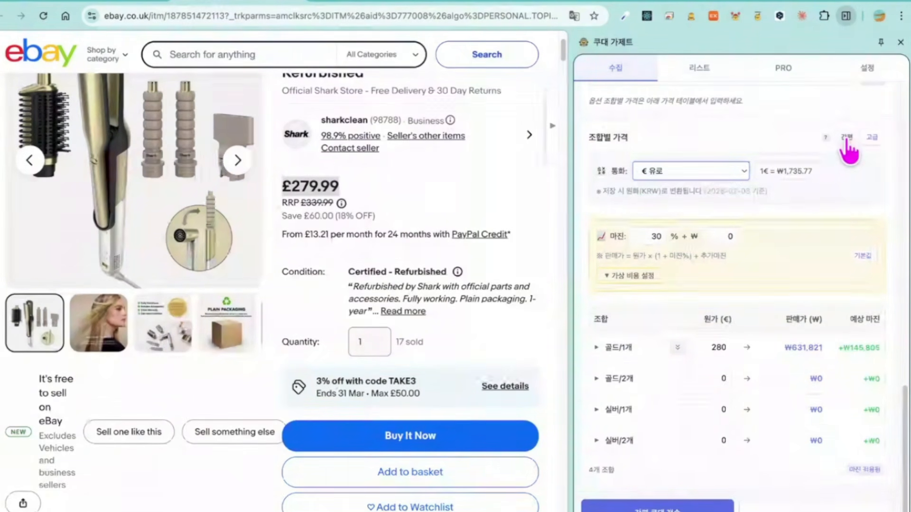
left_click(846, 140)
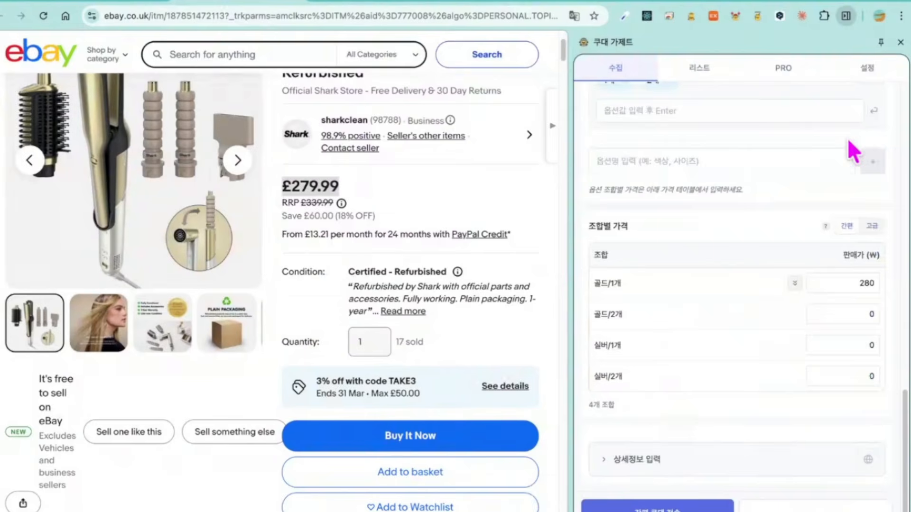
left_click(336, 180)
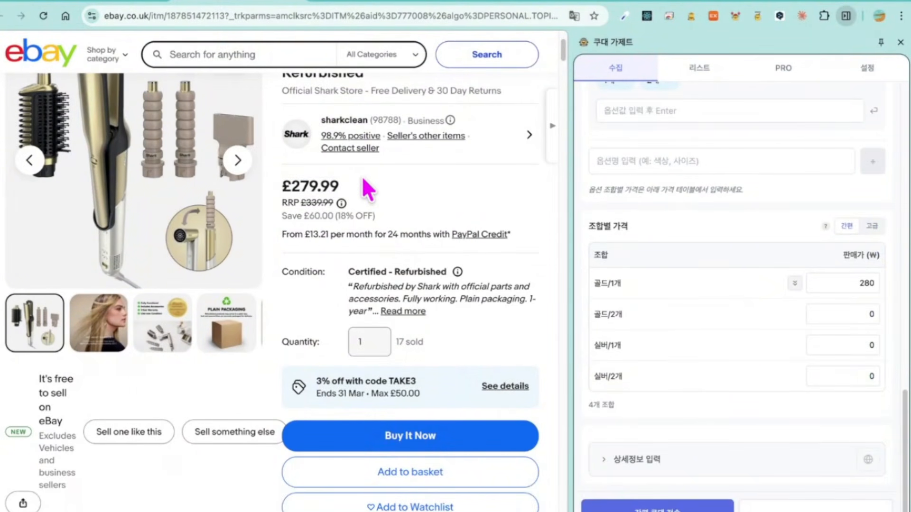
left_click_drag(288, 187, 350, 193)
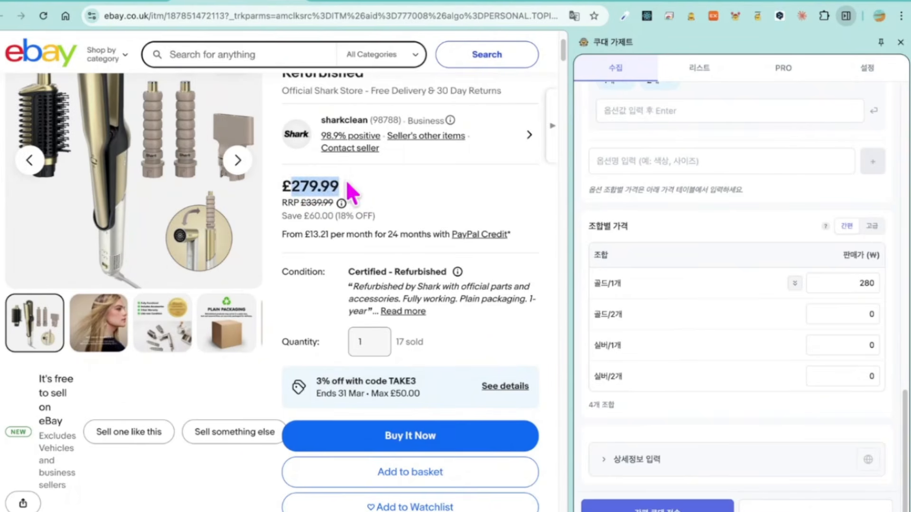
left_click(363, 180)
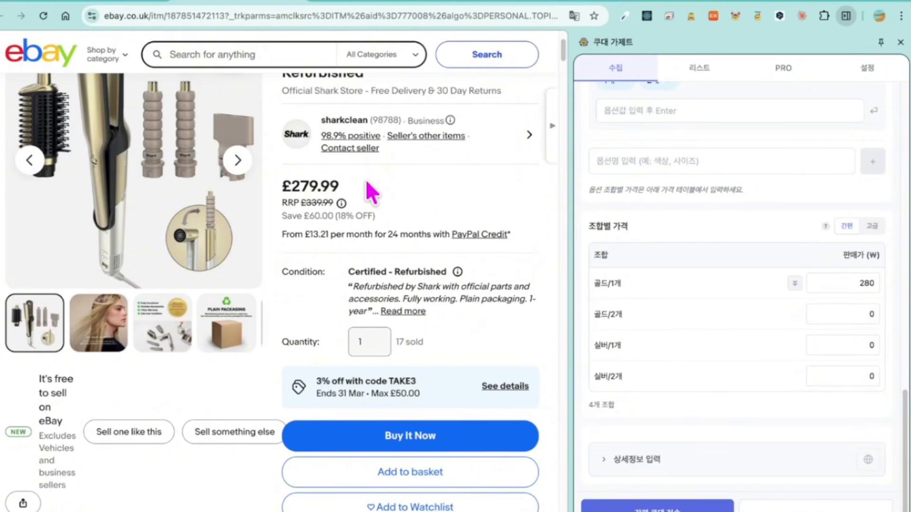
- Set the selling price (판매가) of 골드/1개 to 800,000 won and apply it to all the other combinations
left_click_drag(843, 283, 909, 293)
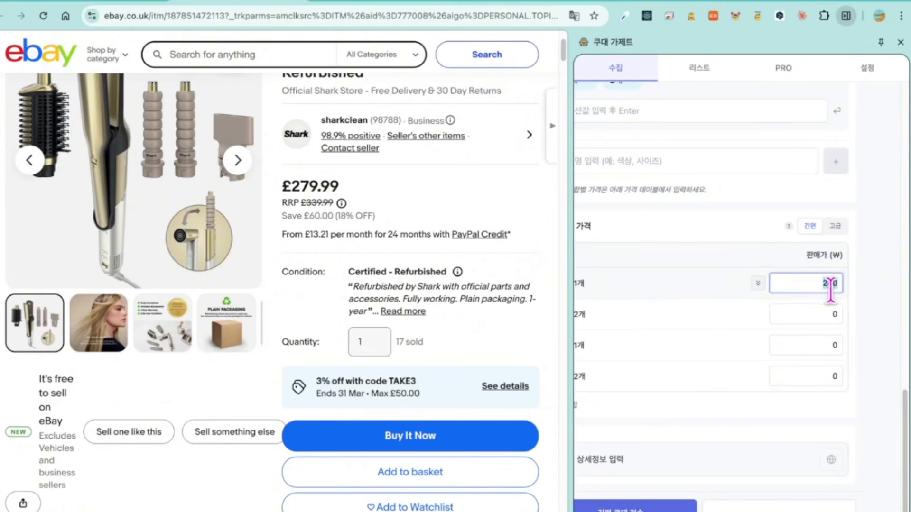
left_click(803, 290)
left_click_drag(807, 285, 880, 302)
type("80000")
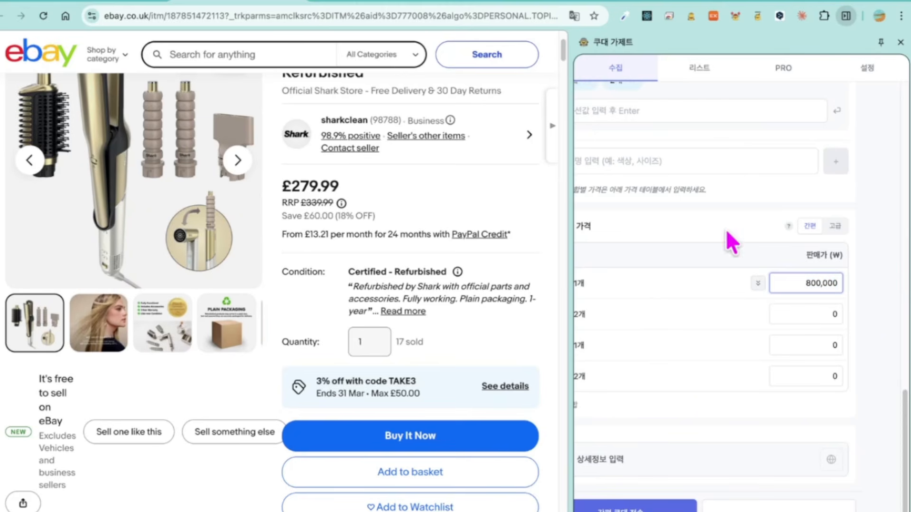
left_click(725, 231)
scroll(779, 296, "left", 1)
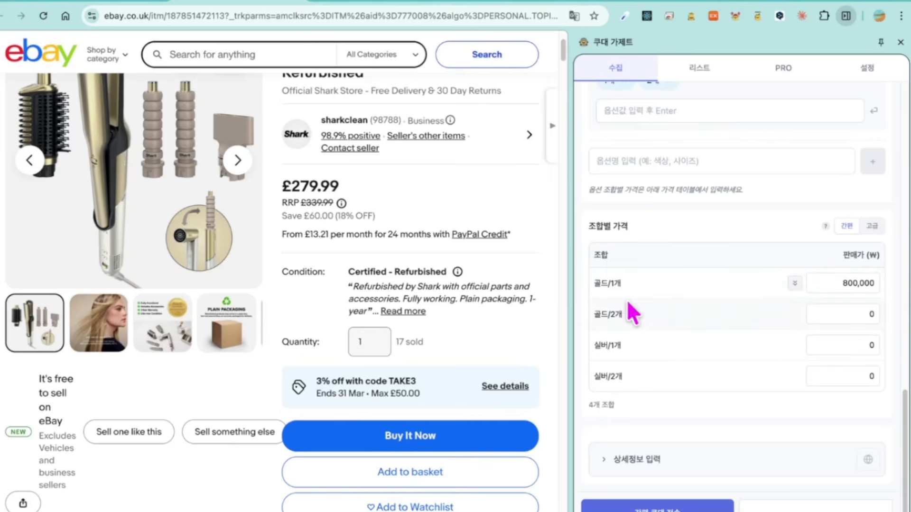
left_click(794, 285)
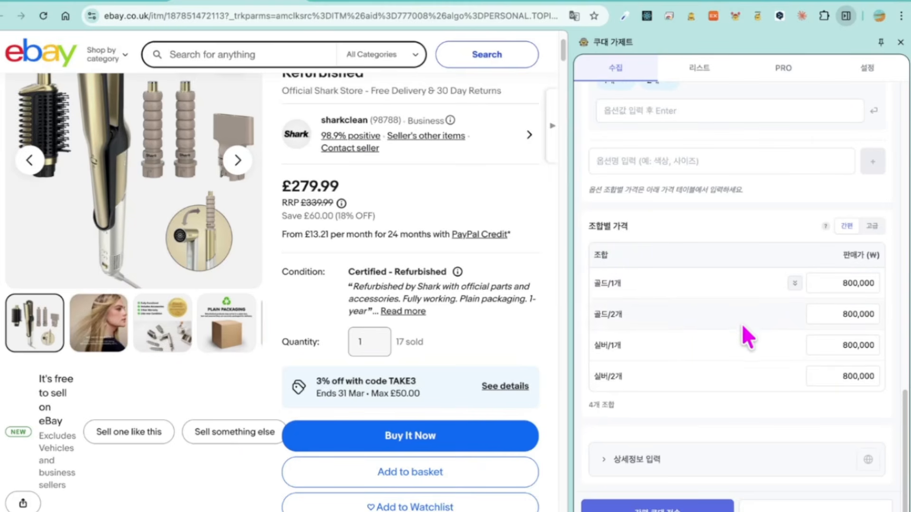
- Expand 상세정보 입력 and paste in the eBay item description, from "Introducing the Shark Glam Multi-Styler" through "without heat damage*"
left_click(725, 460)
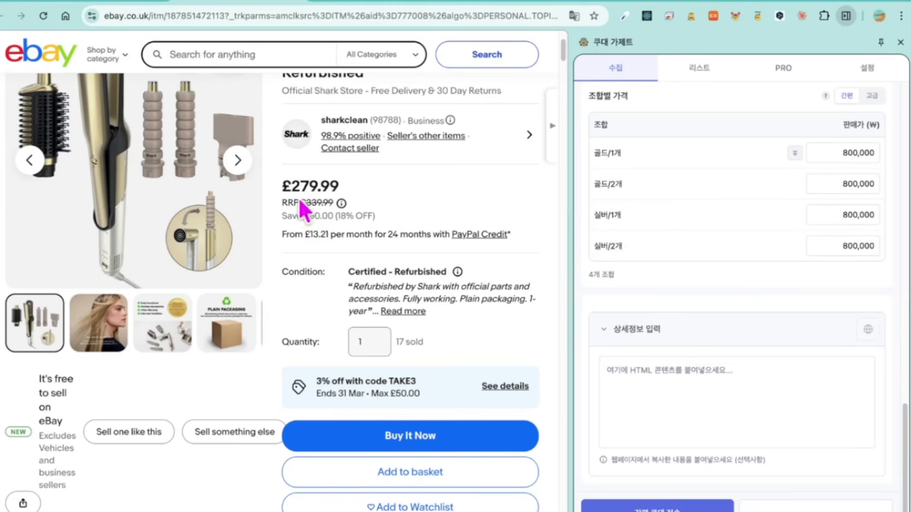
scroll(377, 201, "down", 10)
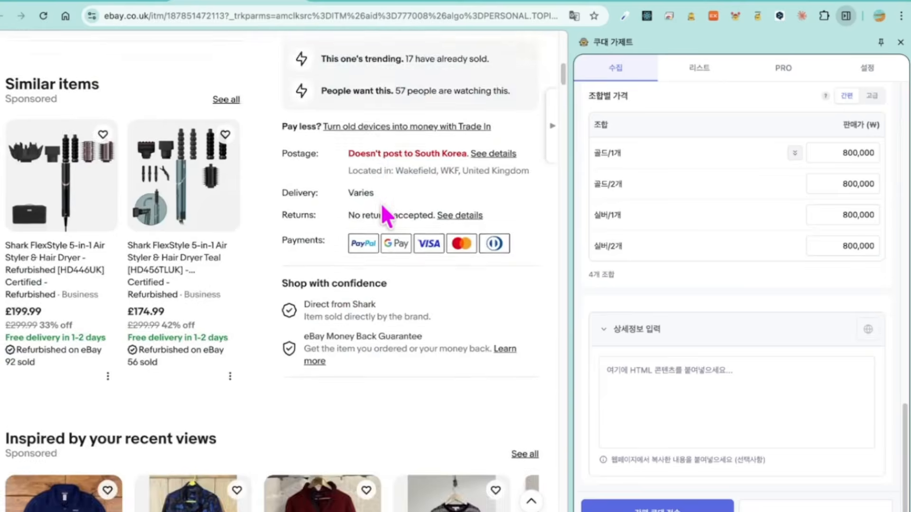
scroll(382, 209, "down", 15)
scroll(284, 209, "down", 3)
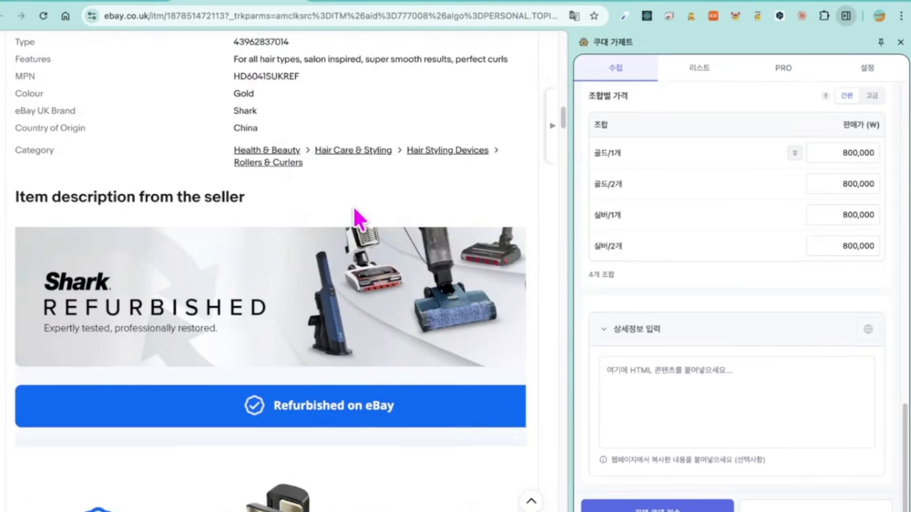
scroll(365, 258, "down", 16)
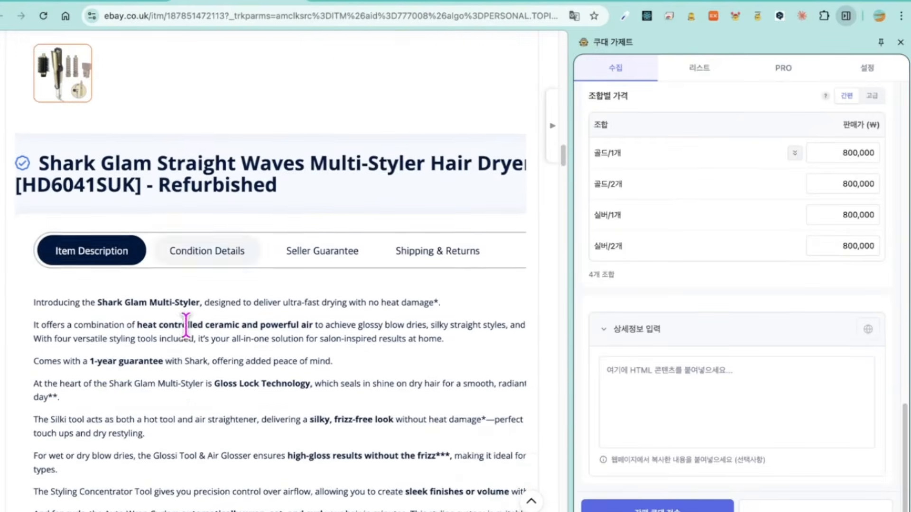
scroll(117, 306, "down", 3)
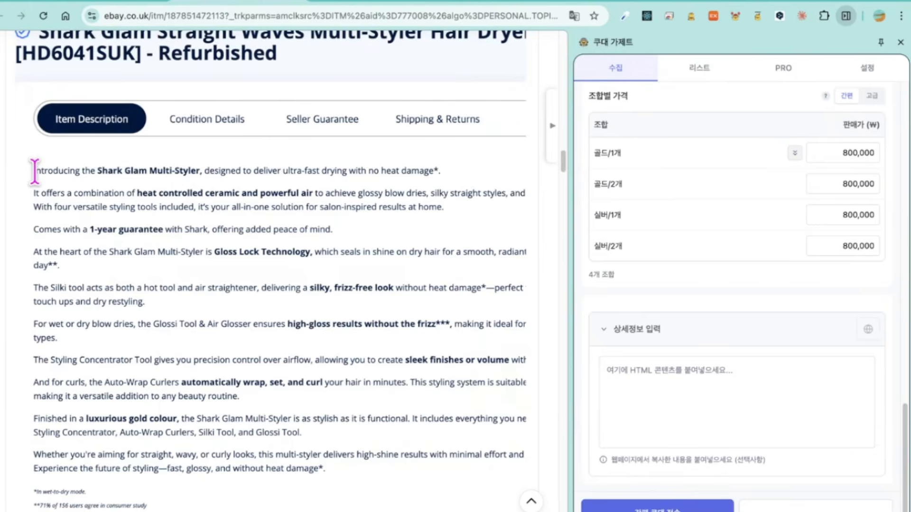
left_click_drag(35, 170, 350, 480)
left_click(640, 401)
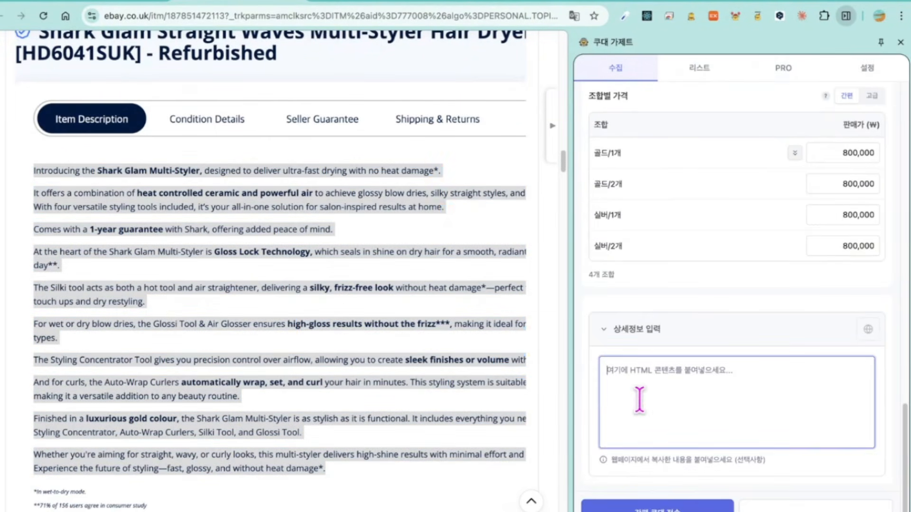
key("ctrl+v")
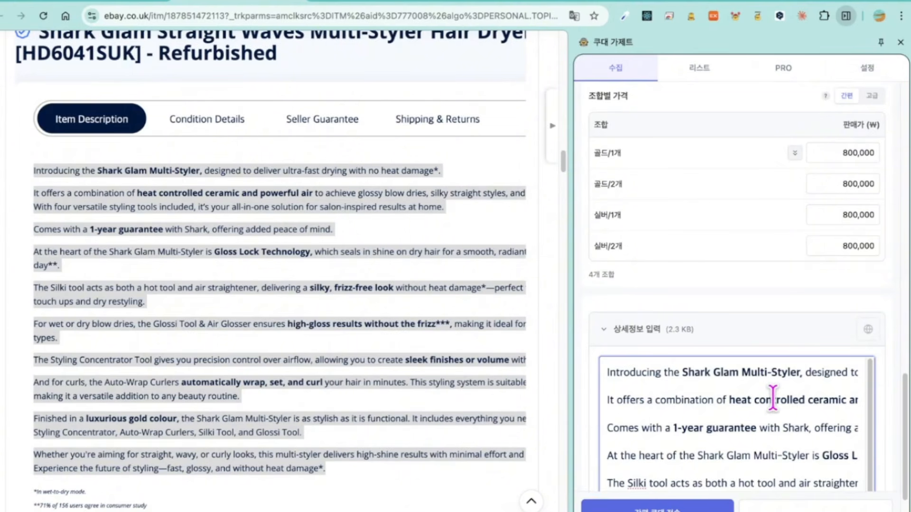
- Review the pasted description, the option values and the combination prices against the eBay item page
scroll(774, 399, "down", 1)
scroll(894, 417, "down", 3)
scroll(705, 343, "down", 1)
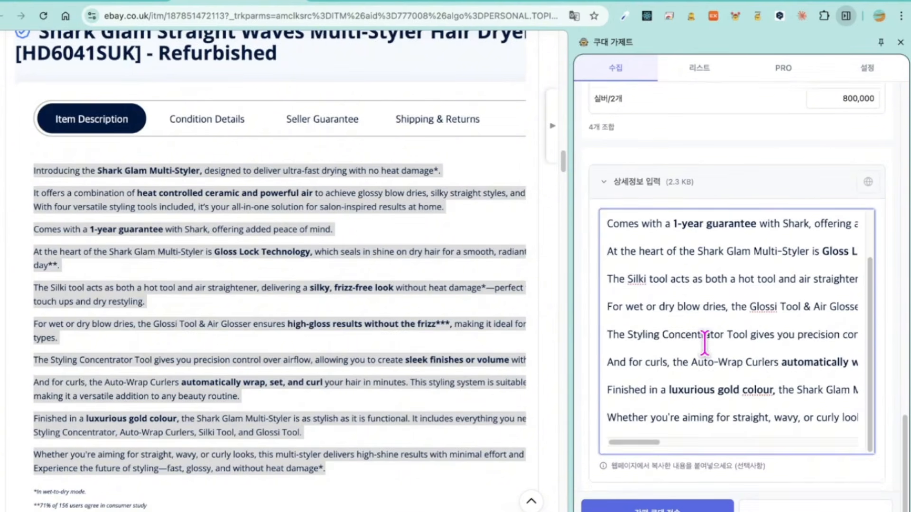
scroll(342, 427, "down", 15)
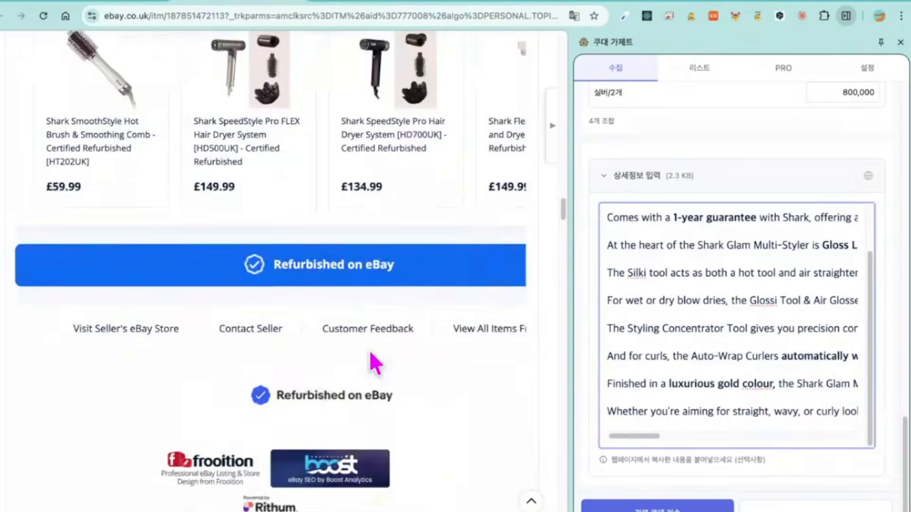
scroll(370, 353, "up", 15)
scroll(773, 482, "up", 10)
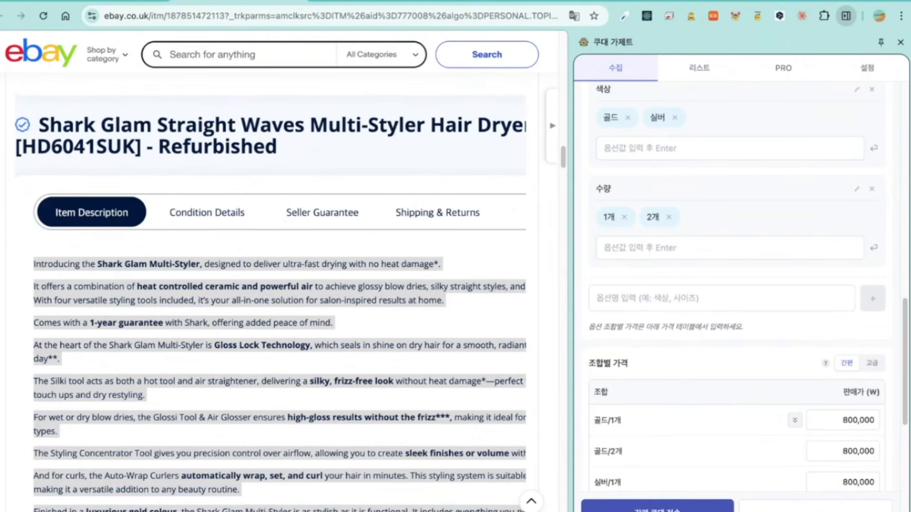
scroll(798, 228, "down", 2)
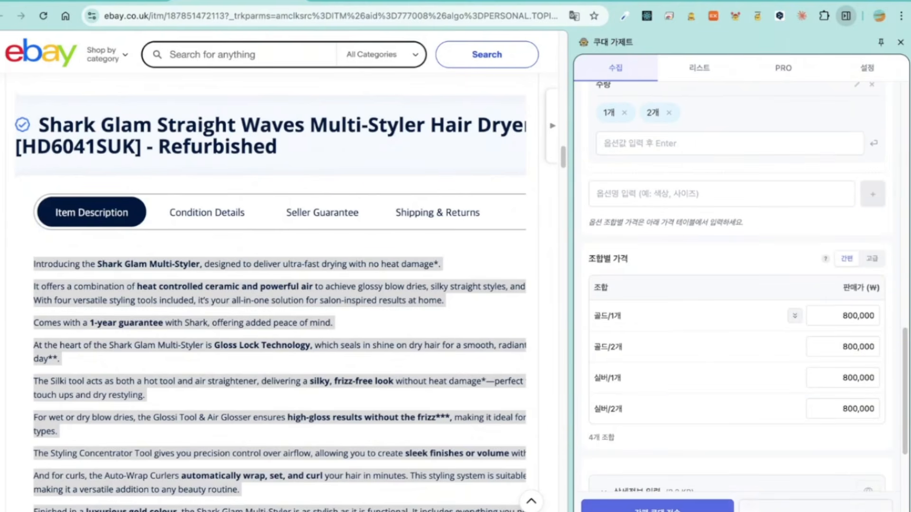
scroll(784, 442, "down", 2)
- Add the Shark Glam product to the collection list (리스트) and transfer it, keeping it in the list after sending
left_click(835, 507)
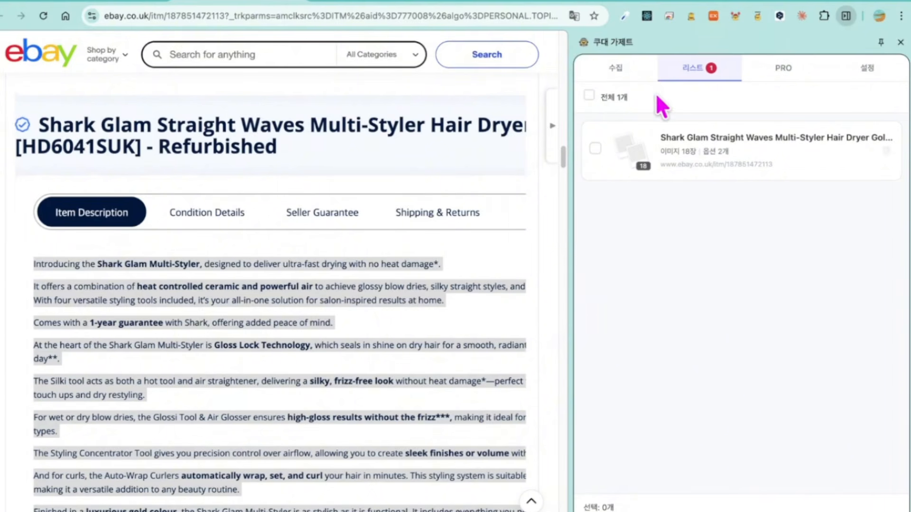
left_click(596, 149)
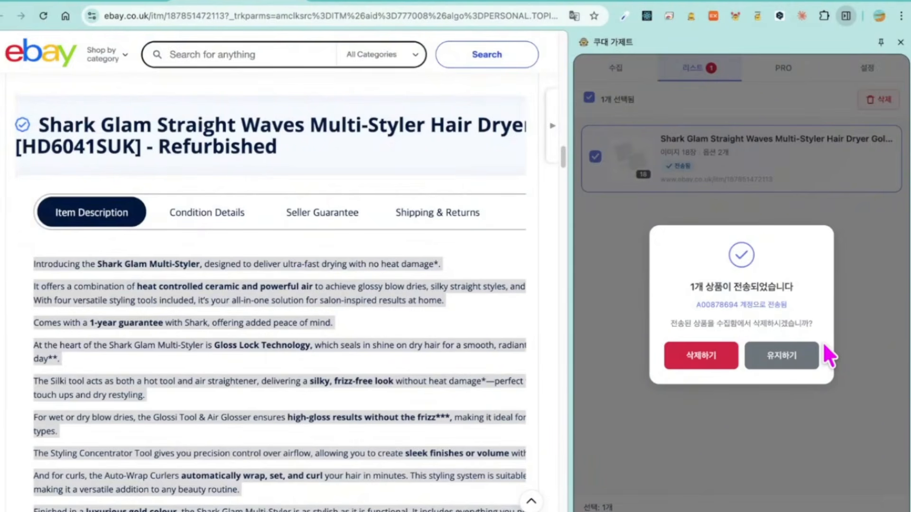
left_click(797, 360)
- Open the LUXURY GREY FABRIC DIVAN BED SET listing from the eBay home page and collect its images
scroll(313, 209, "up", 10)
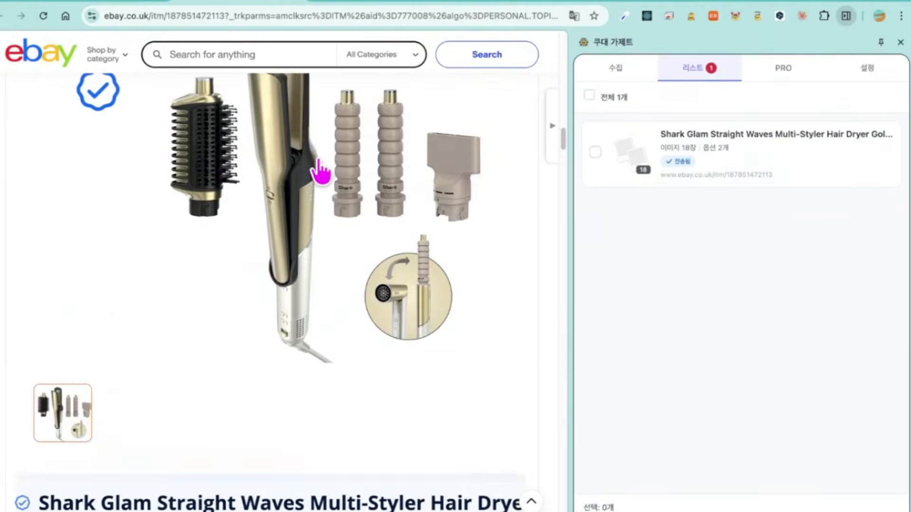
scroll(287, 140, "up", 10)
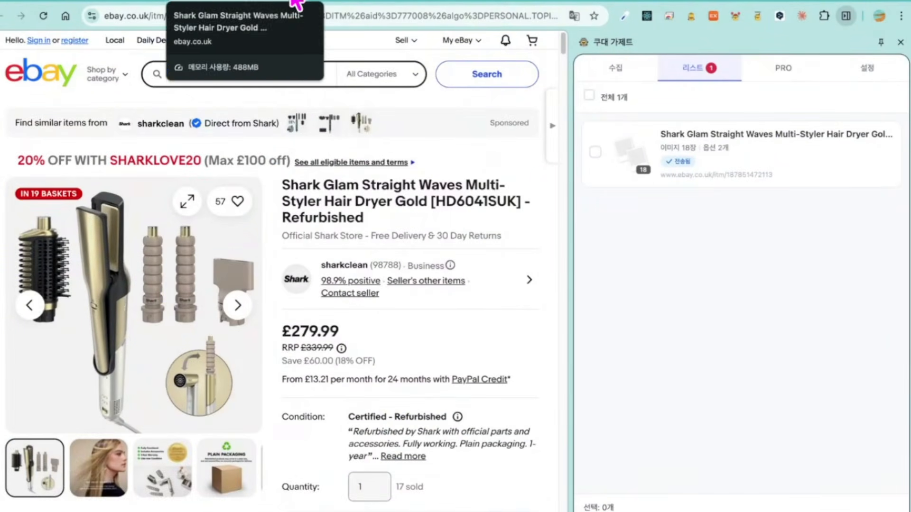
left_click(133, 6)
scroll(319, 294, "down", 5)
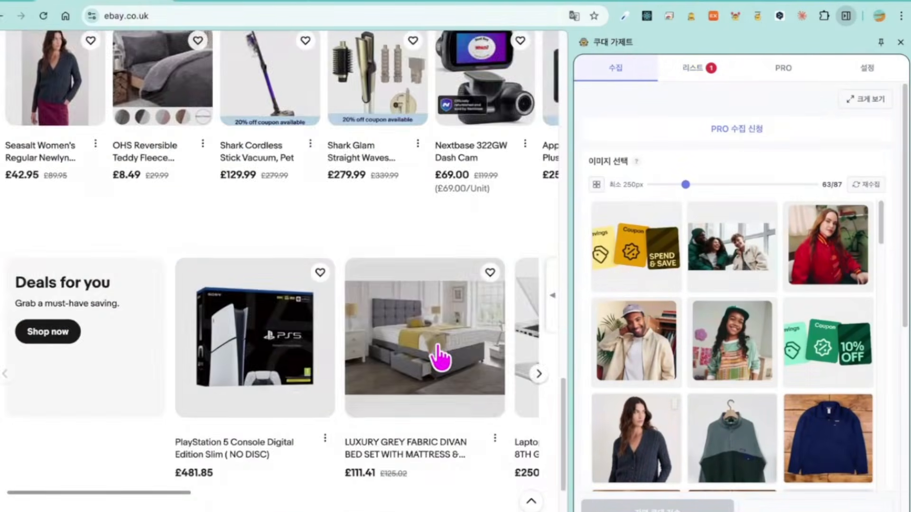
left_click(440, 358)
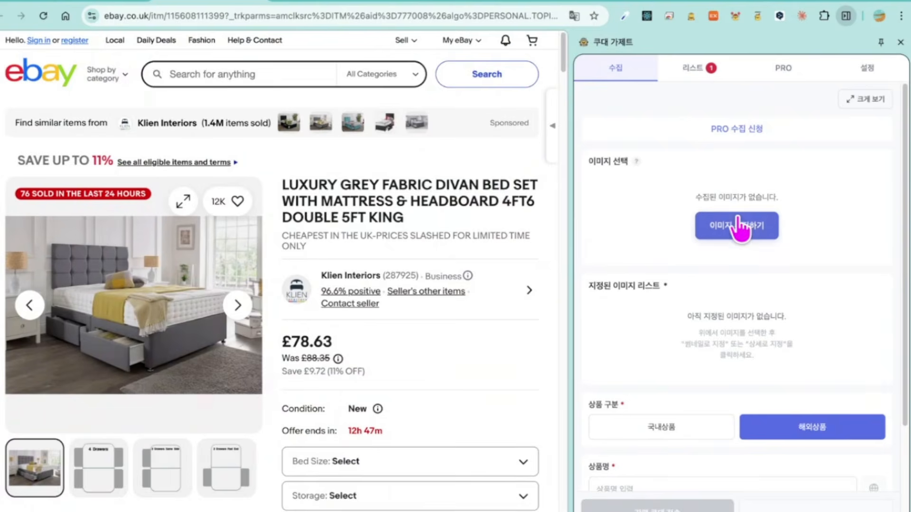
left_click(736, 228)
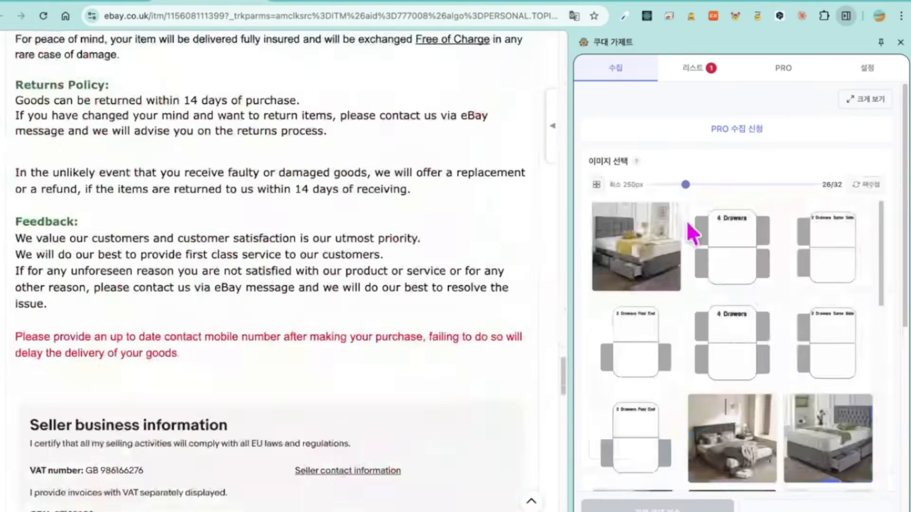
- Assign four bed set images, the bed photo and three drawer diagrams, as both thumbnail and detail (썸네일+상세) and add the product to the list
left_click(652, 251)
left_click(732, 249)
left_click(831, 252)
left_click(827, 334)
scroll(832, 335, "down", 4)
scroll(901, 304, "down", 10)
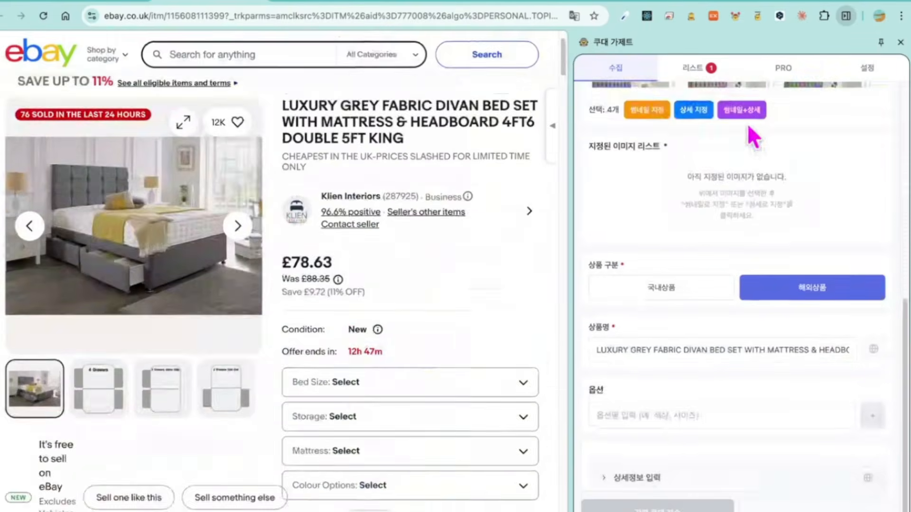
left_click(747, 124)
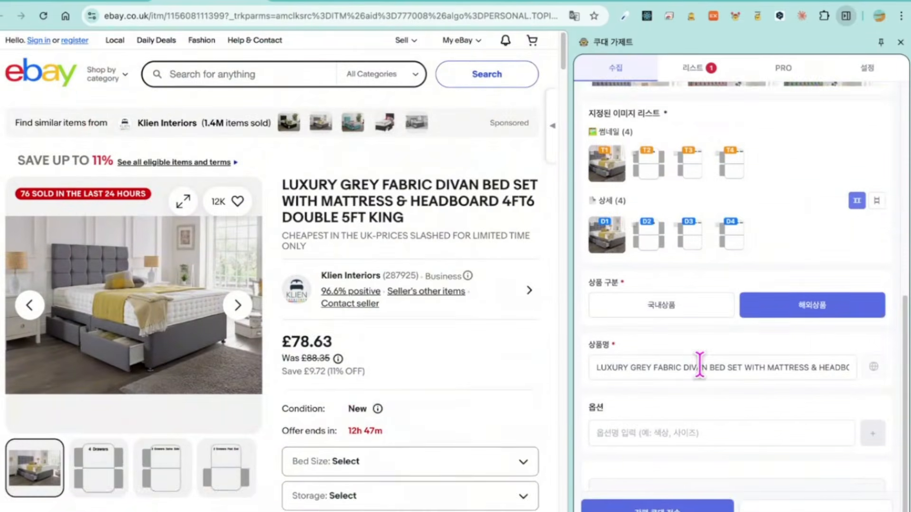
scroll(699, 365, "down", 1)
left_click(817, 508)
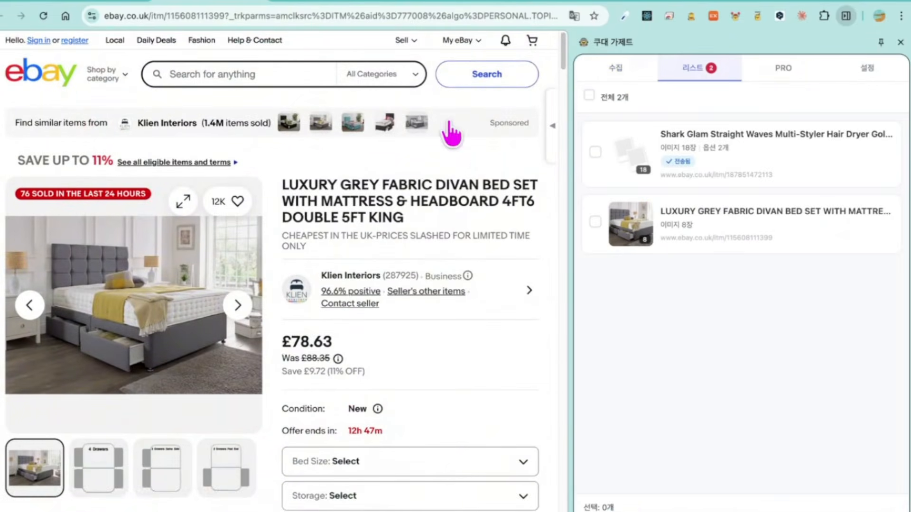
- Open the related SUEDE MEMORY FOAM DIVAN BED SET listing and collect its images
scroll(326, 305, "down", 15)
left_click(343, 272)
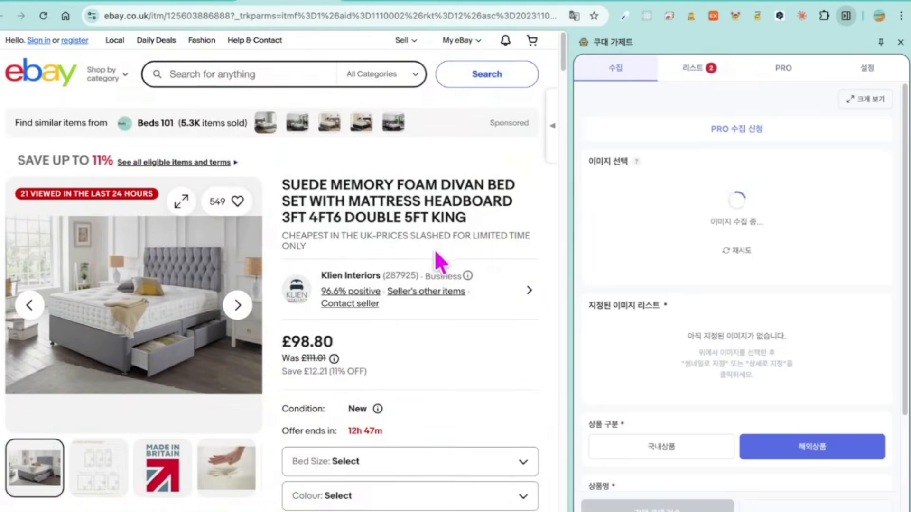
scroll(390, 282, "down", 10)
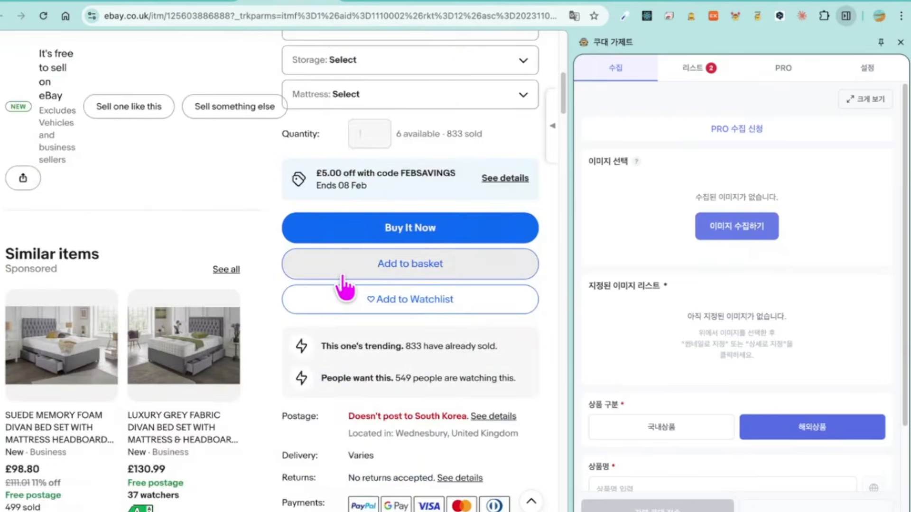
scroll(361, 287, "down", 6)
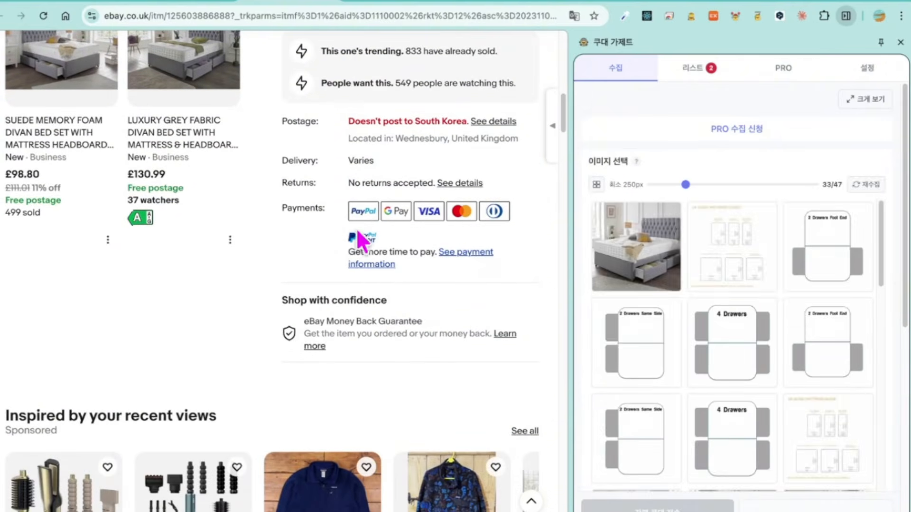
- Assign the first six collected images as both thumbnail and detail (썸네일+상세) and add the suede bed set to the list
mouse_move(627, 243)
left_mouse_down()
mouse_move(754, 348)
mouse_move(652, 357)
left_mouse_up()
scroll(677, 406, "down", 2)
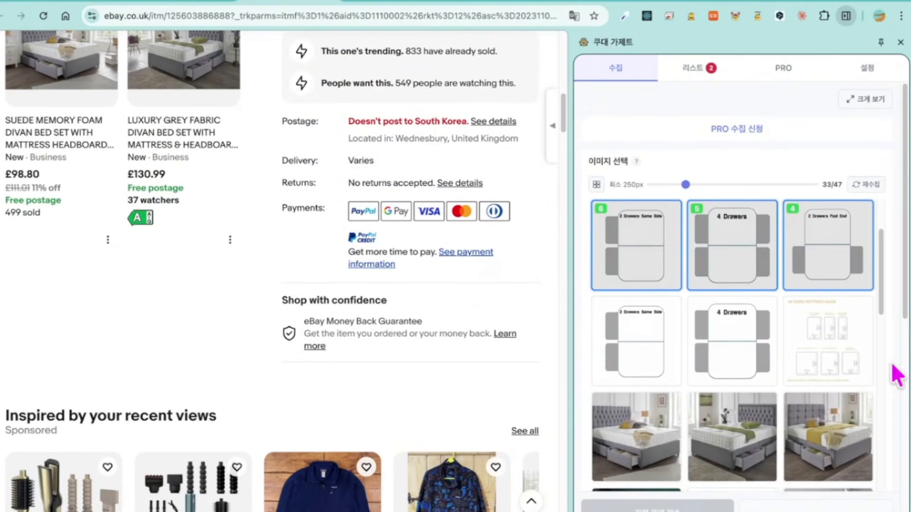
scroll(904, 355, "down", 5)
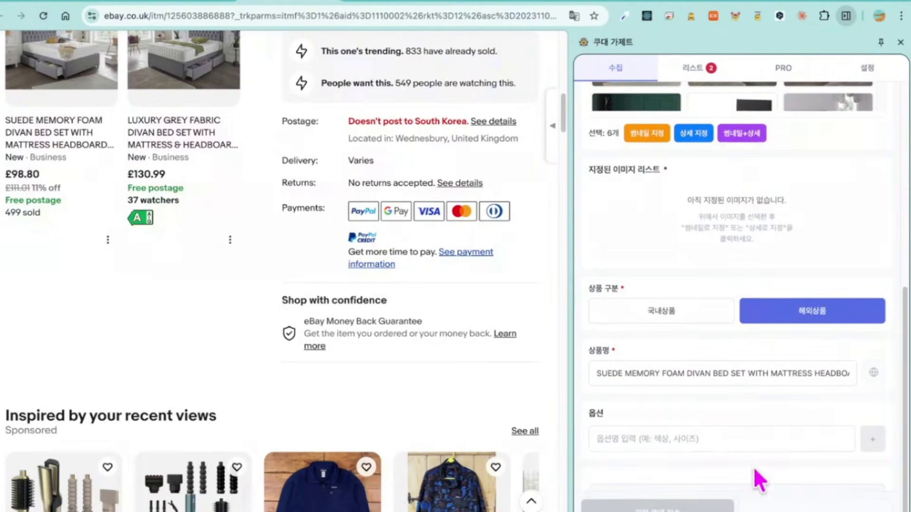
left_click(734, 135)
left_click(657, 506)
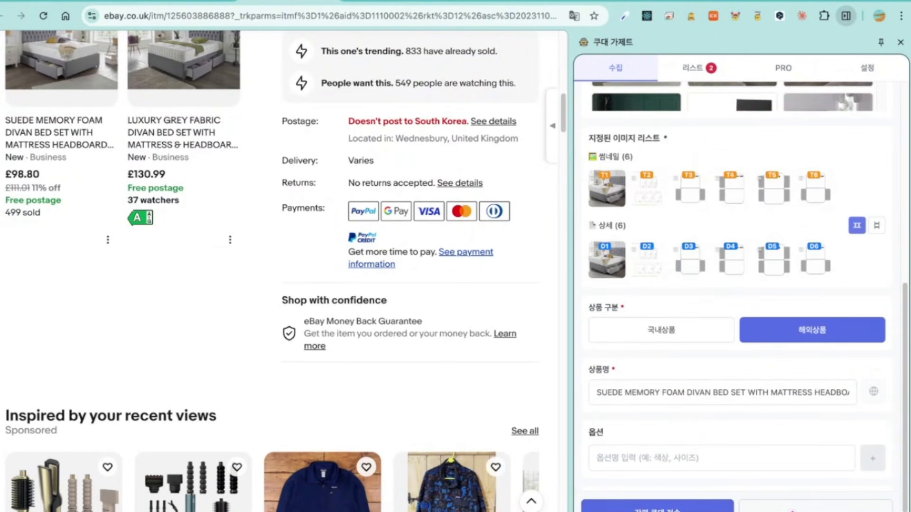
- Transfer all three products in the list, delete them from the collection list after sending, and return to 수집
left_click(588, 96)
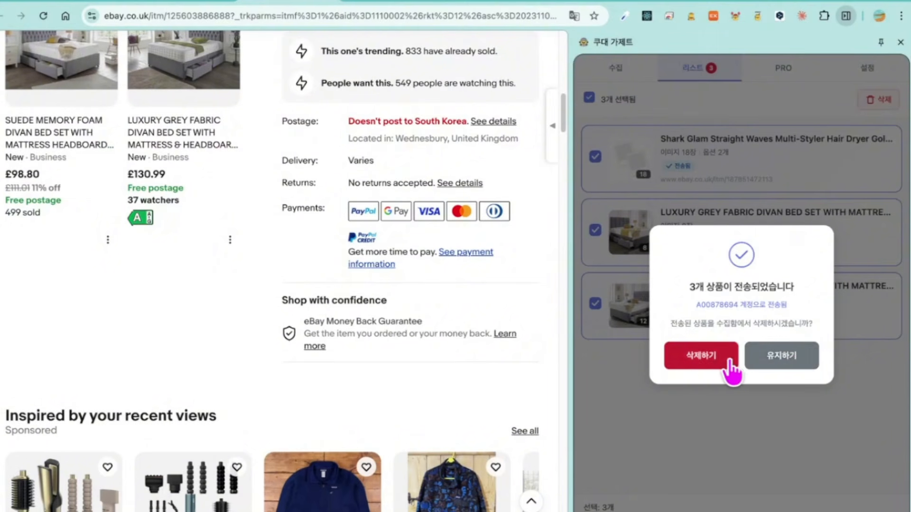
left_click(698, 357)
left_click(643, 64)
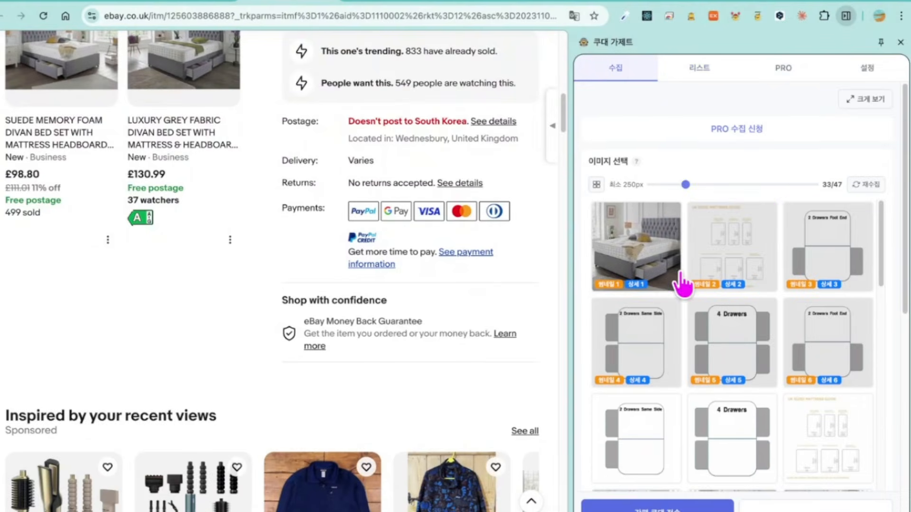
scroll(715, 122, "down", 1)
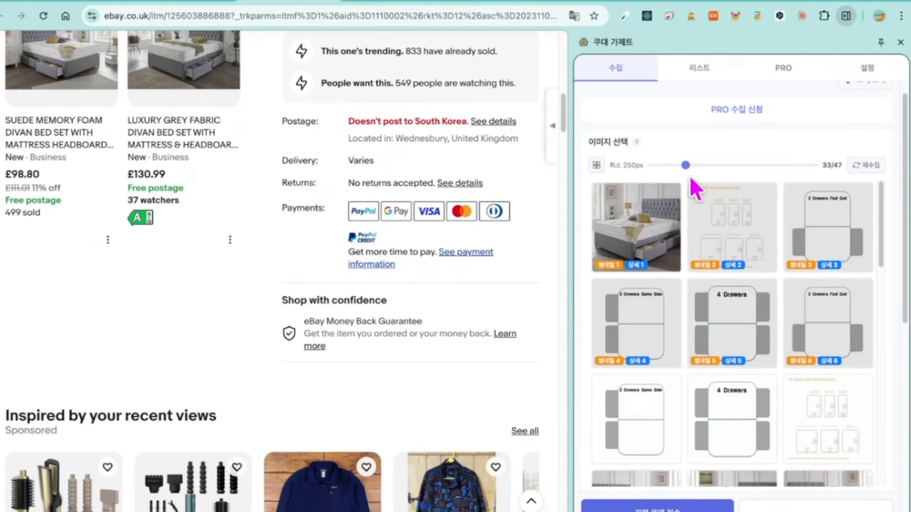
scroll(683, 157, "up", 1)
scroll(685, 154, "up", 1)
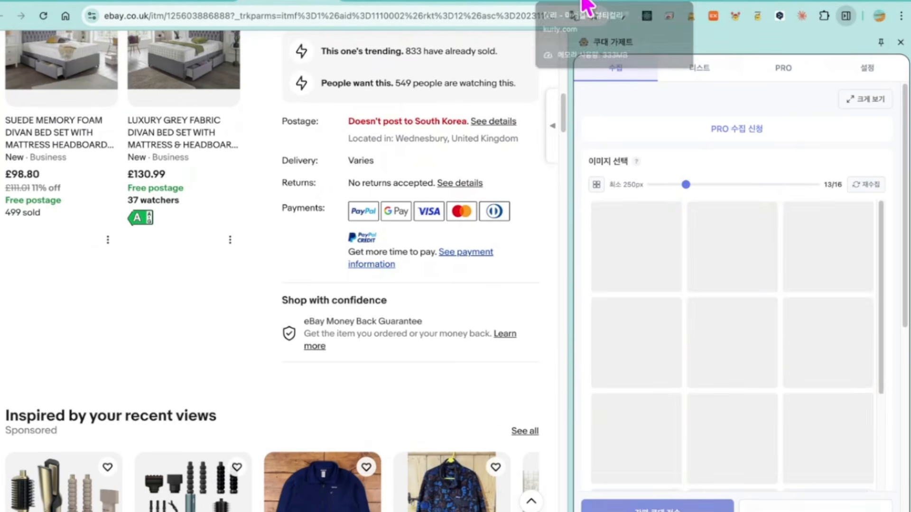
- Switch to the Kurly site, open the 모로칸오일 헤어 트리트먼트 100ml gift set page, and widen the web page beside the extension
left_click(587, 7)
scroll(239, 342, "down", 1)
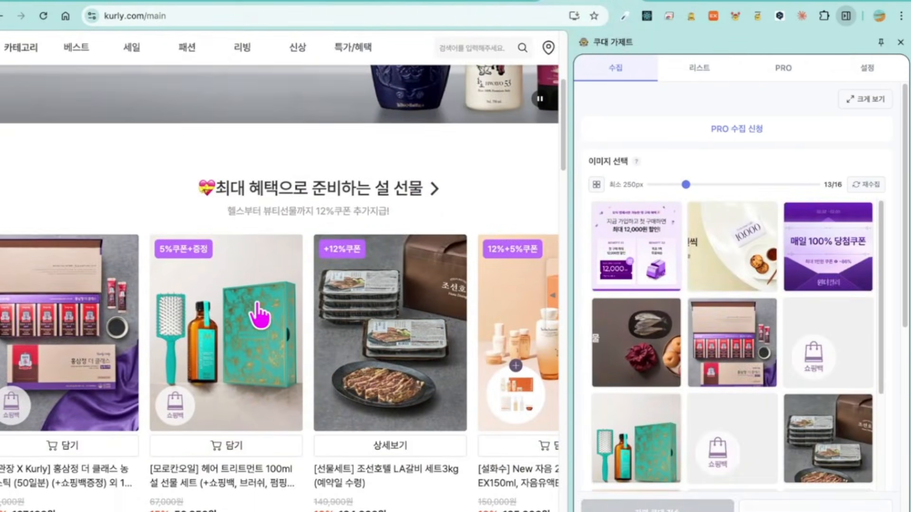
left_click(256, 312)
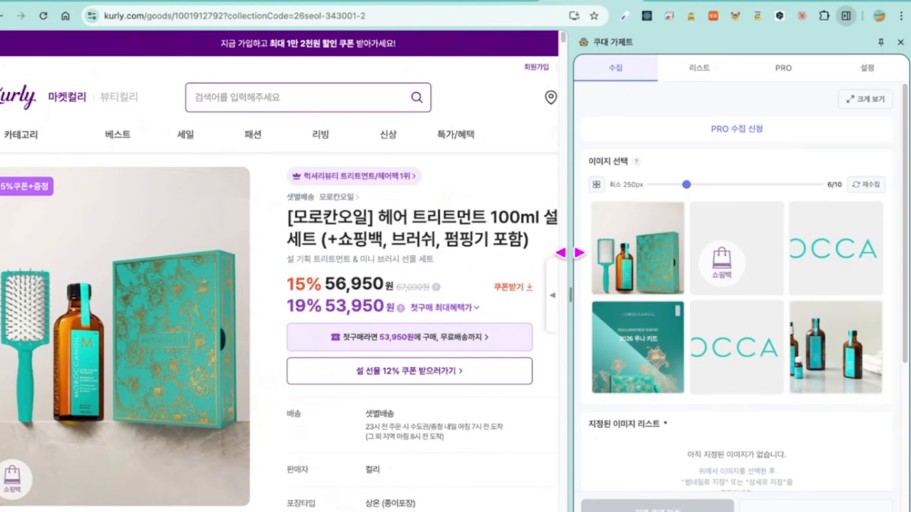
left_click_drag(573, 254, 618, 254)
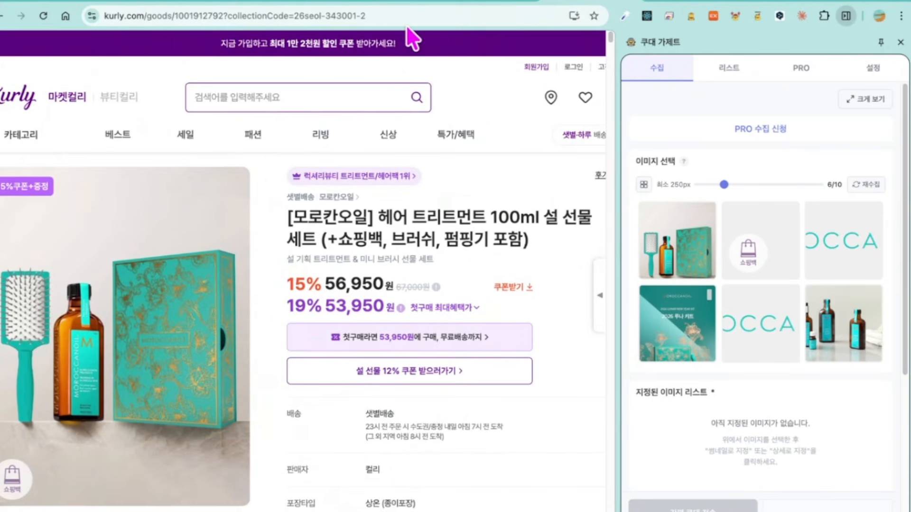
- Load the whole Kurly product page down to the customer reviews and re-collect (재수집) its images
scroll(285, 280, "down", 1)
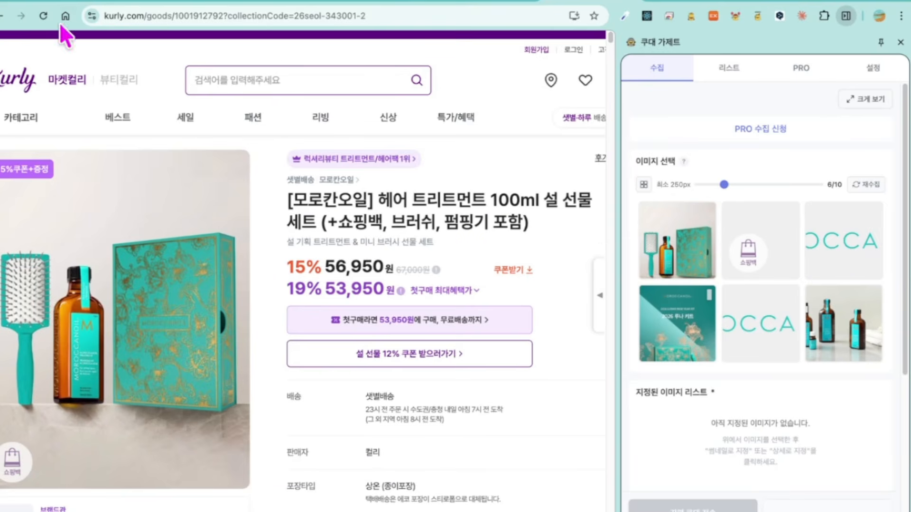
scroll(527, 265, "down", 2)
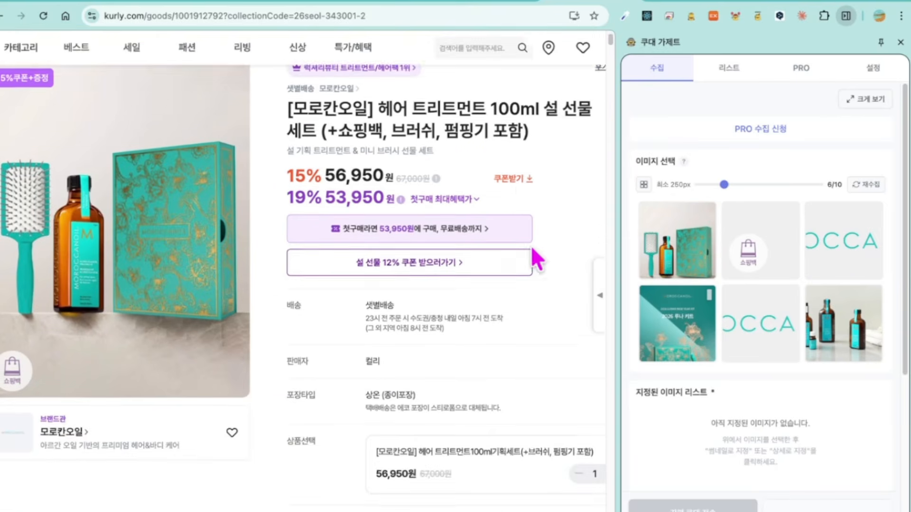
scroll(536, 258, "down", 4)
left_click_drag(610, 48, 610, 488)
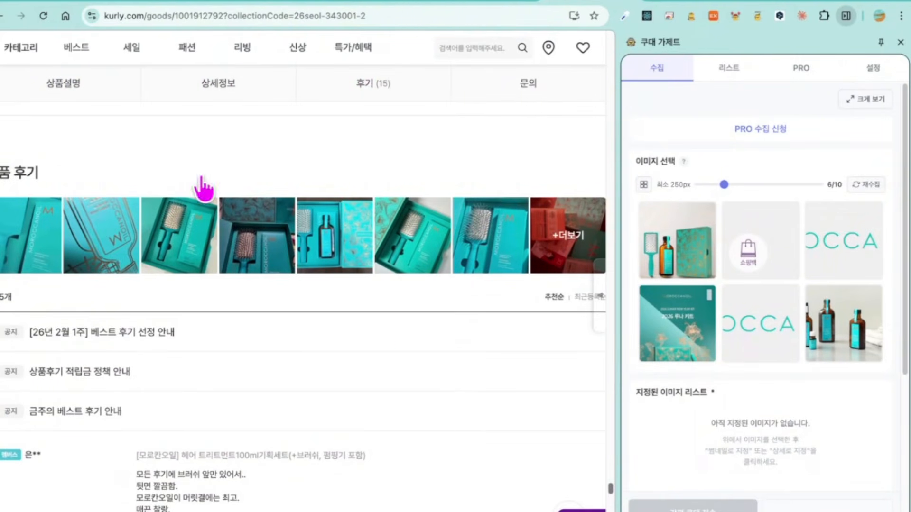
scroll(569, 370, "up", 3)
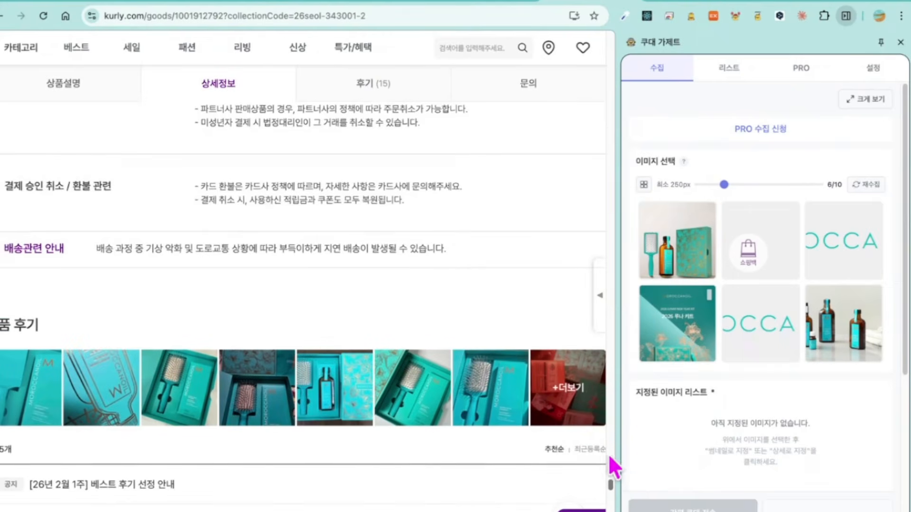
left_click_drag(610, 483, 619, 64)
left_click_drag(616, 41, 614, 30)
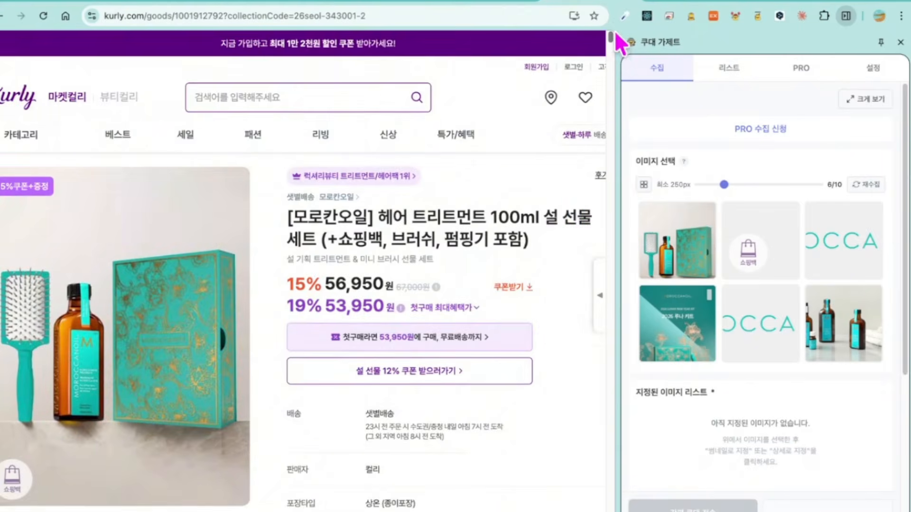
left_click(861, 185)
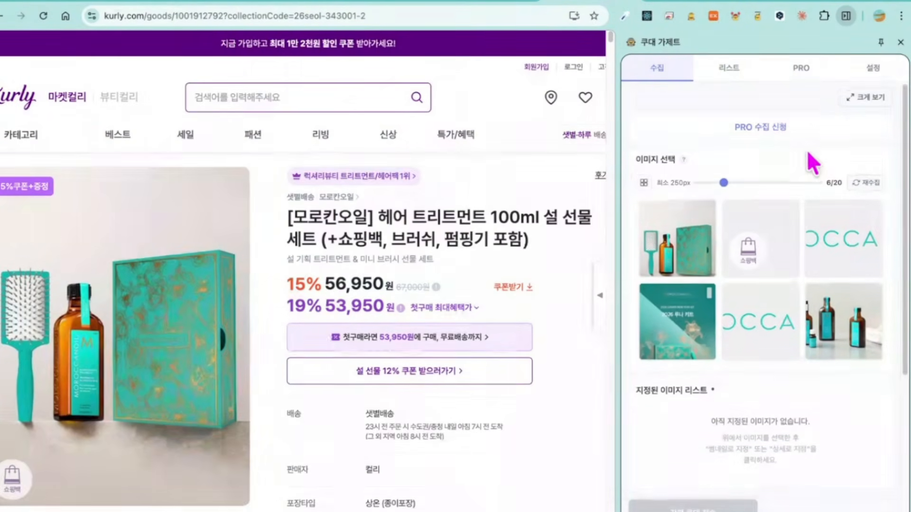
- Lower the minimum image size filter to 220px for the re-collected Kurly images
scroll(740, 142, "down", 2)
scroll(737, 131, "up", 2)
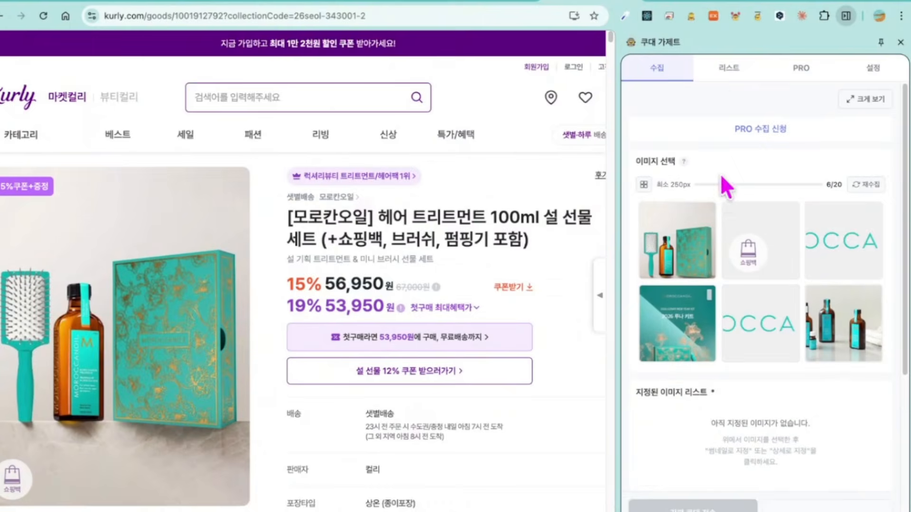
left_click_drag(723, 185, 716, 186)
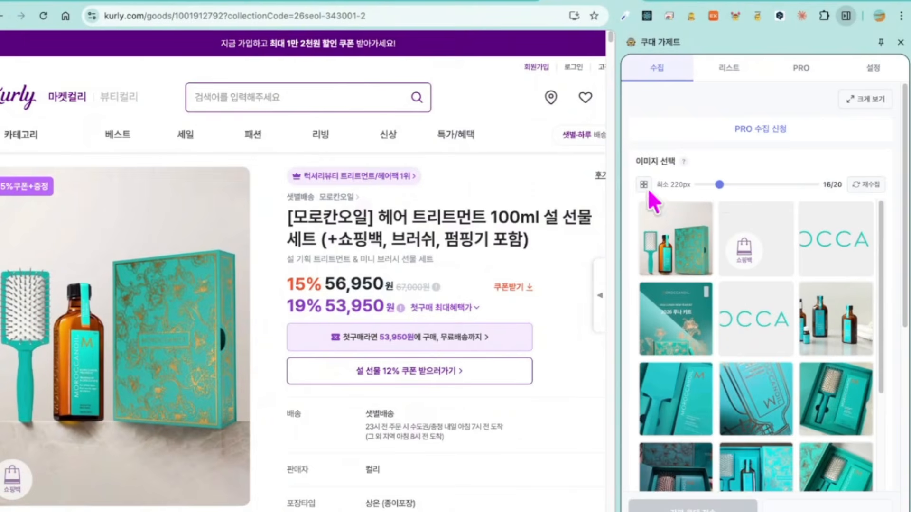
- Look through the collected Kurly images, raise their minimum size filter to 300px, and lower it to 150px
scroll(789, 265, "down", 5)
scroll(739, 202, "up", 3)
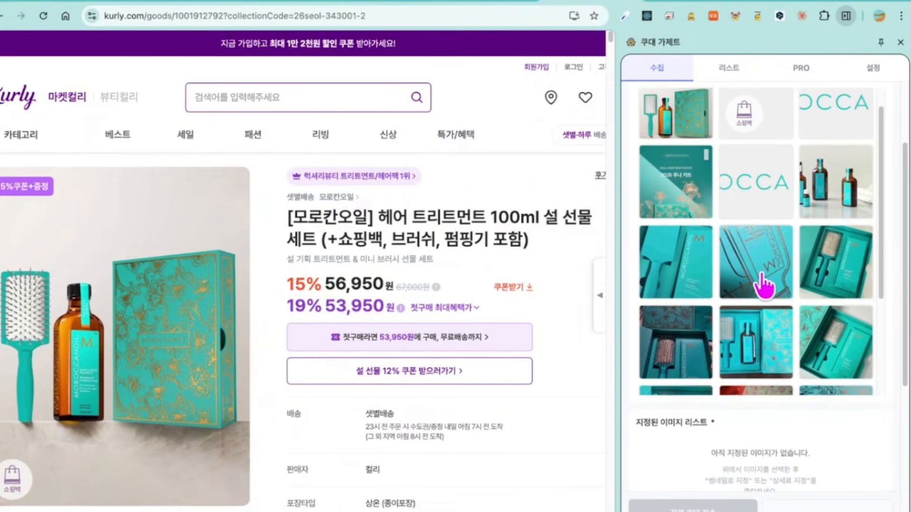
scroll(789, 291, "down", 4)
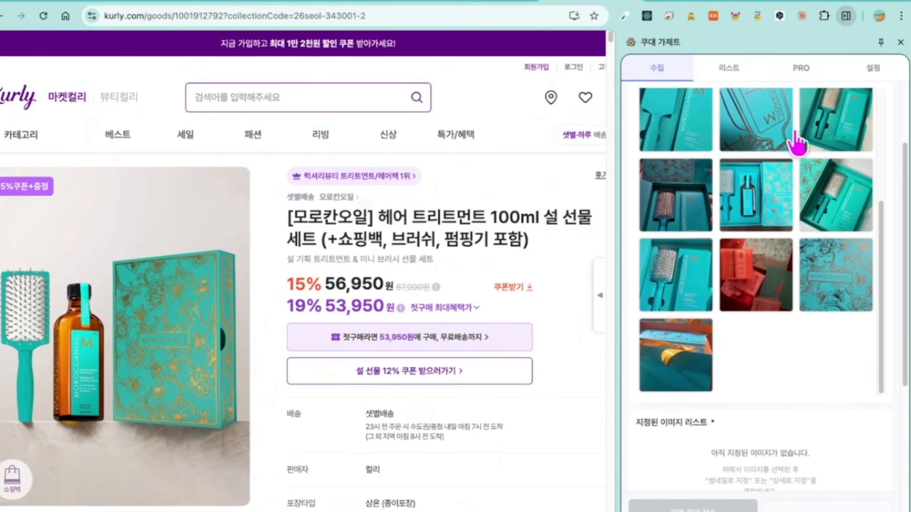
scroll(792, 285, "up", 1)
scroll(804, 332, "up", 5)
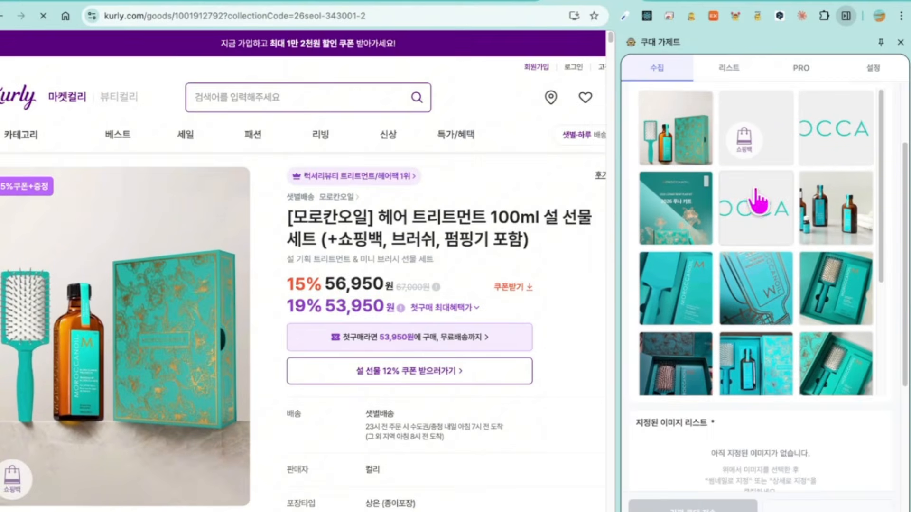
scroll(755, 197, "up", 3)
scroll(721, 186, "down", 1)
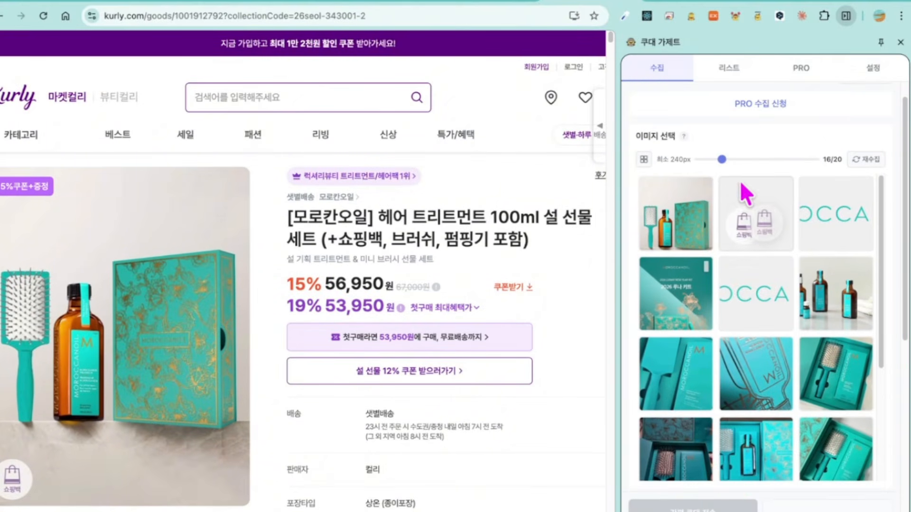
left_click_drag(719, 159, 730, 159)
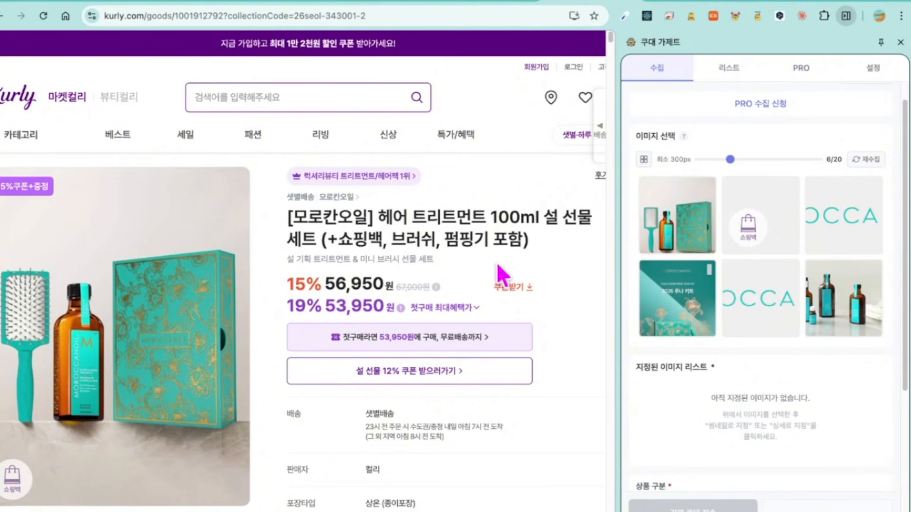
left_click_drag(729, 159, 710, 159)
- Select the six product photos starting with the bottle group shot and assign them as both thumbnail and detail images
mouse_move(706, 363)
left_mouse_down()
mouse_move(847, 421)
mouse_move(687, 443)
left_mouse_up()
left_click_drag(904, 304, 903, 379)
left_click(789, 369)
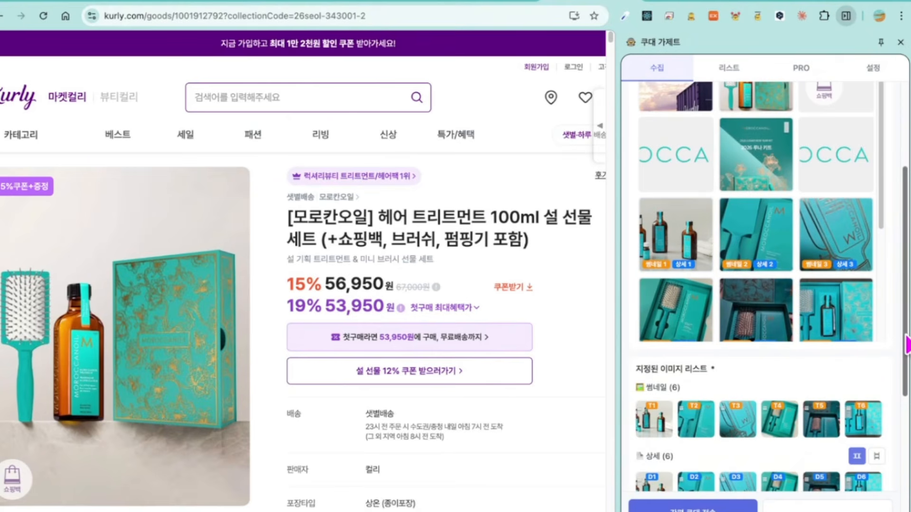
left_click_drag(904, 344, 894, 264)
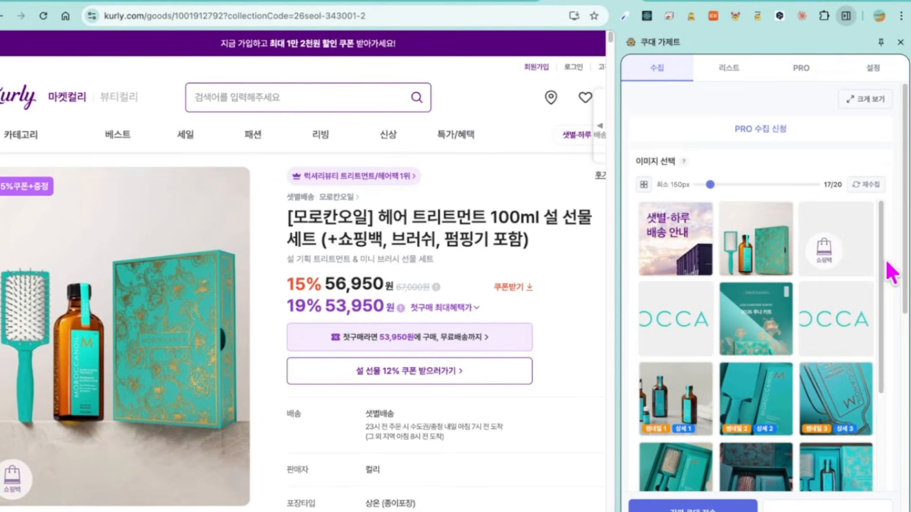
- Set the default minimum image size (최소 이미지 크기) to 160px in the 설정 and return to 수집
left_click(859, 71)
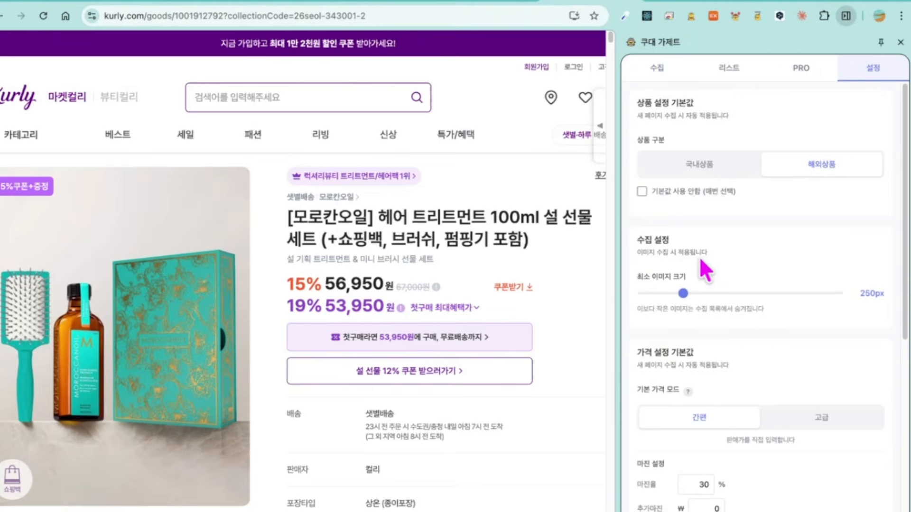
left_click_drag(683, 293, 666, 294)
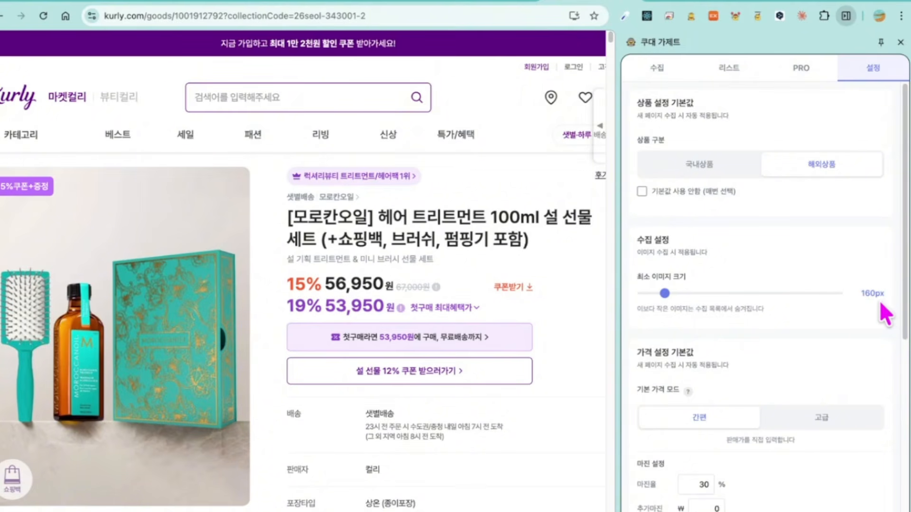
left_click(650, 70)
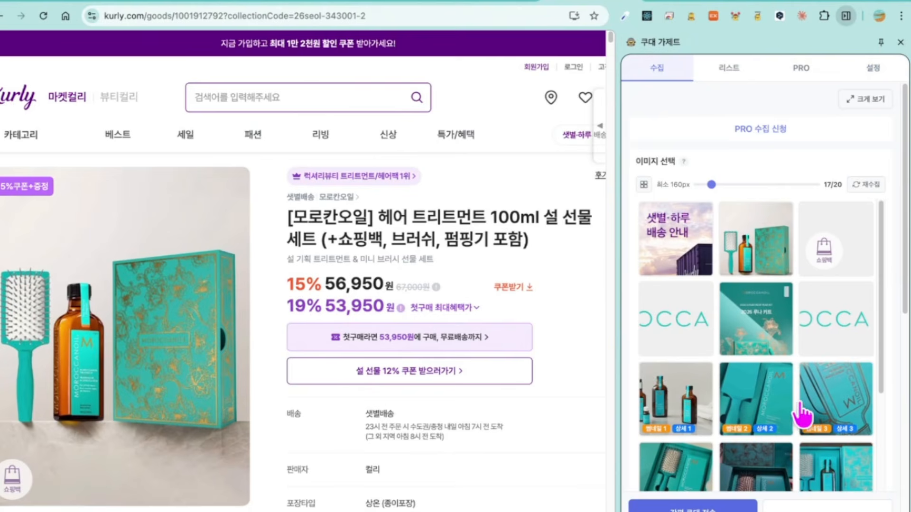
- Select the first six Kurly images, check the collected images on the eBay cardigan page, and return to the Kurly page
mouse_move(699, 277)
left_mouse_down()
mouse_move(726, 270)
mouse_move(691, 342)
left_mouse_up()
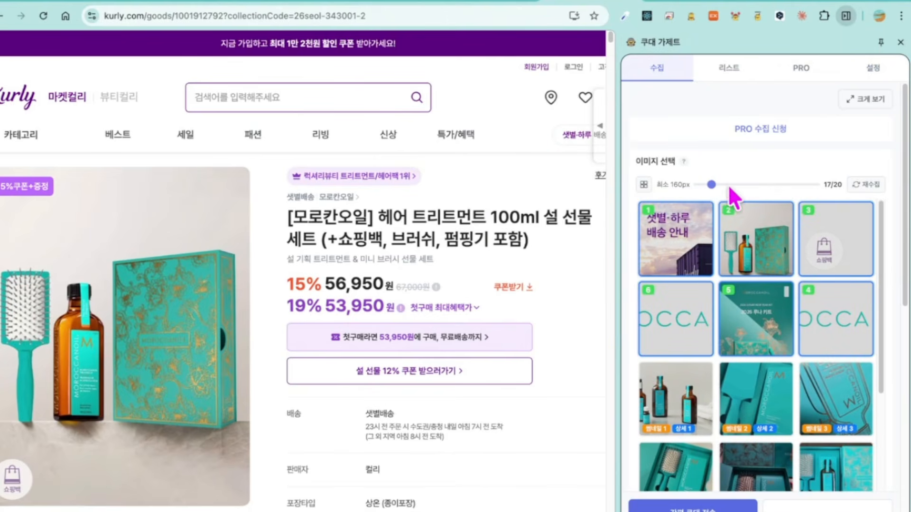
left_click(464, 2)
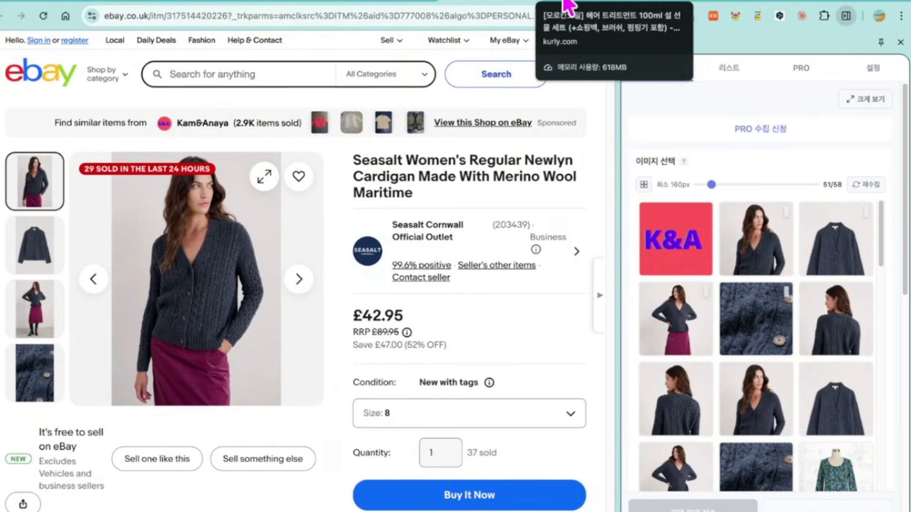
left_click(658, 3)
- Review the 상품 구분 choice and its default in 설정, toggle 기본값 사용 안함 on and off, and return to 수집
scroll(779, 190, "down", 10)
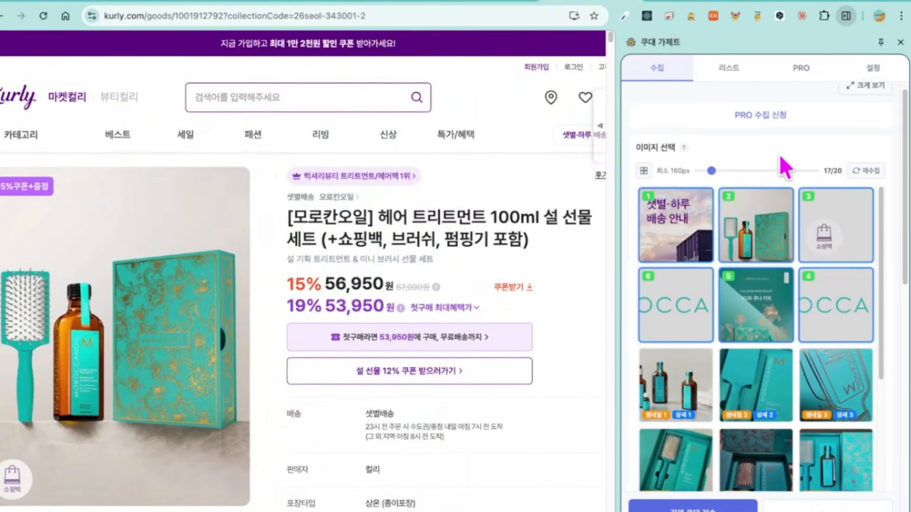
scroll(893, 260, "down", 5)
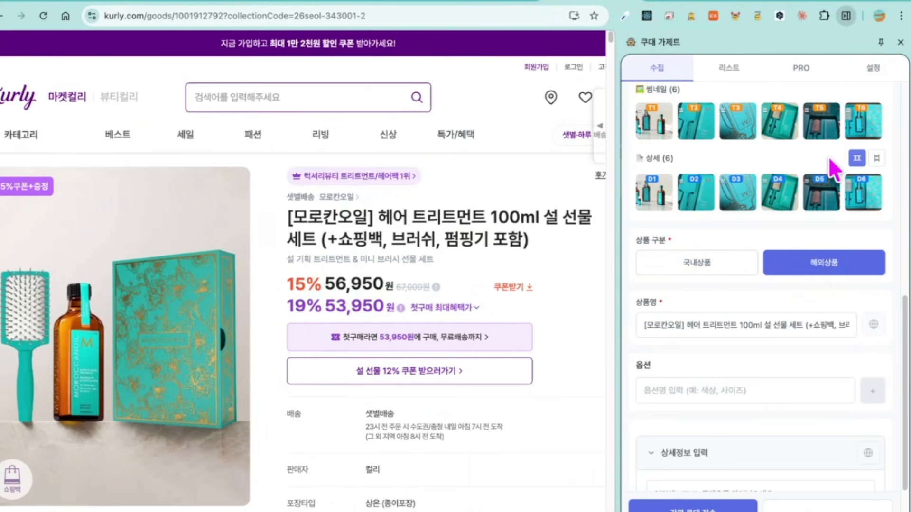
left_click(868, 70)
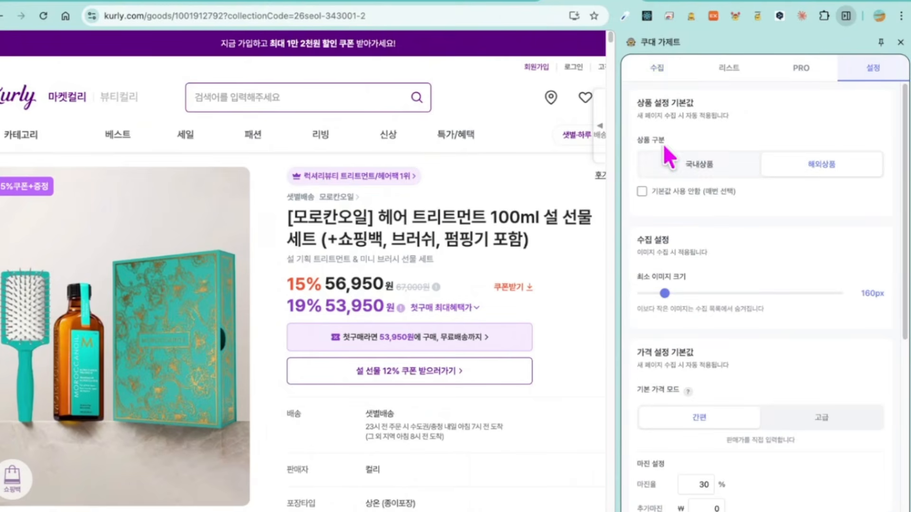
left_click_drag(638, 105, 732, 114)
left_click(734, 113)
left_click(693, 193)
left_click(668, 192)
scroll(818, 221, "down", 3)
left_click(680, 73)
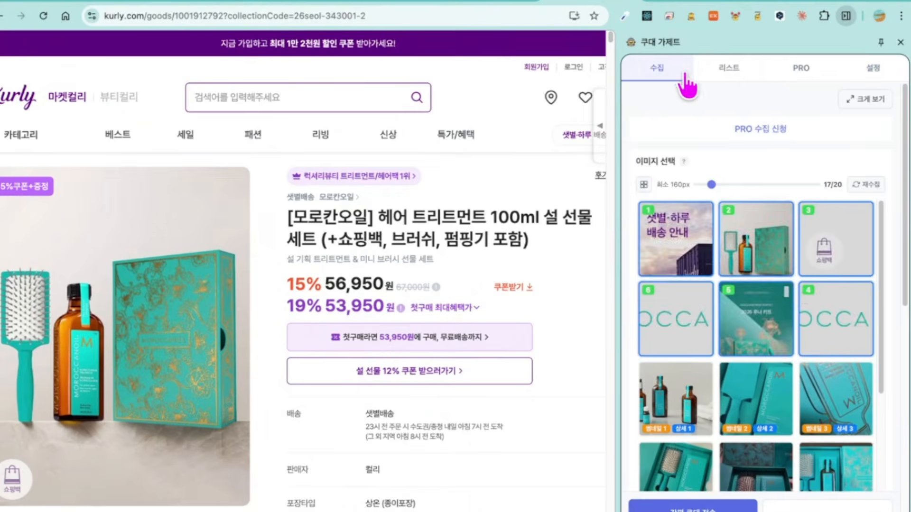
- Add a product option named 옵션 with the values 값1 and 값2
scroll(863, 285, "down", 10)
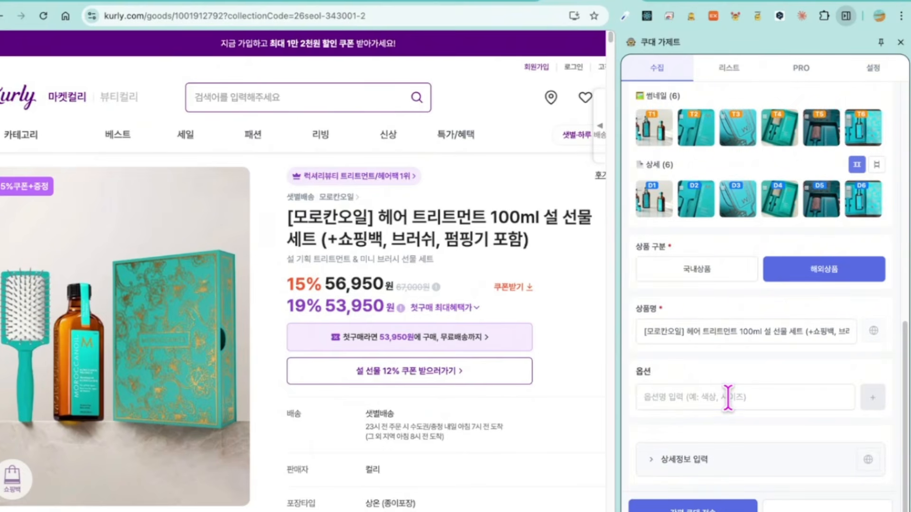
left_click(729, 402)
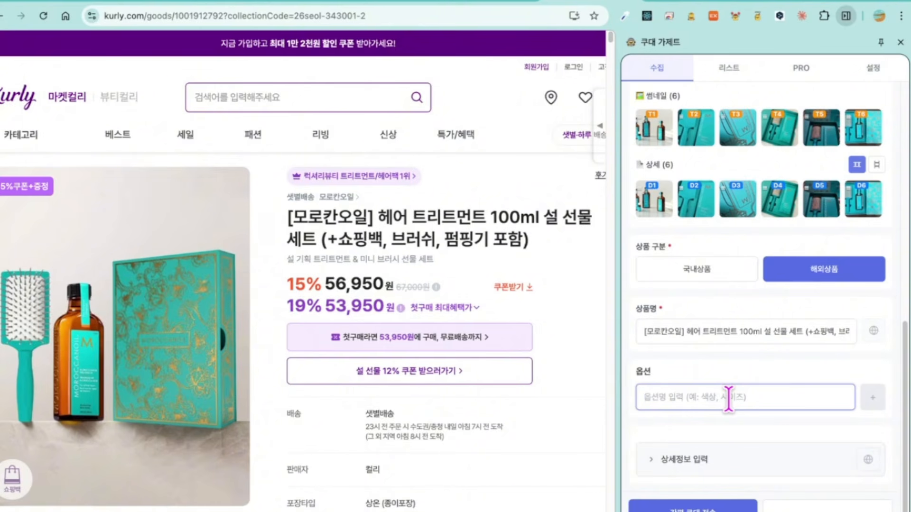
type("옵션")
key("Return")
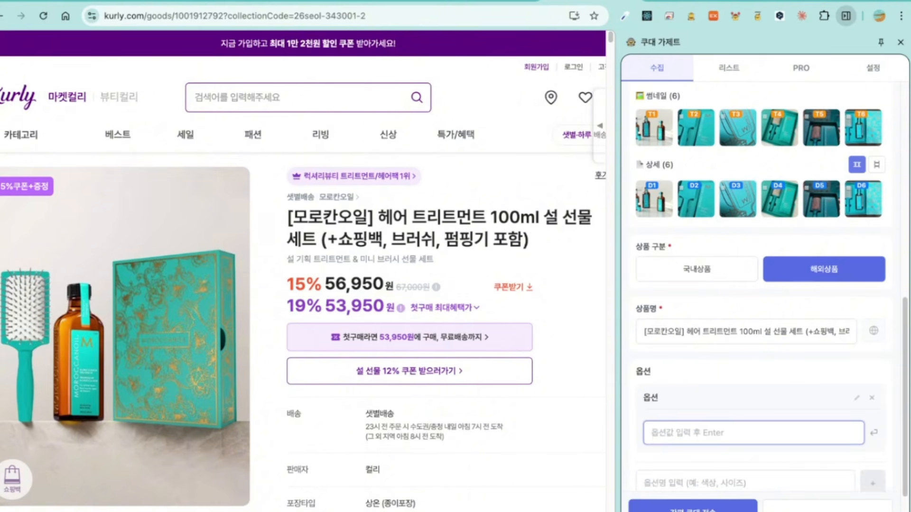
type("값1")
key("Return")
type("값2")
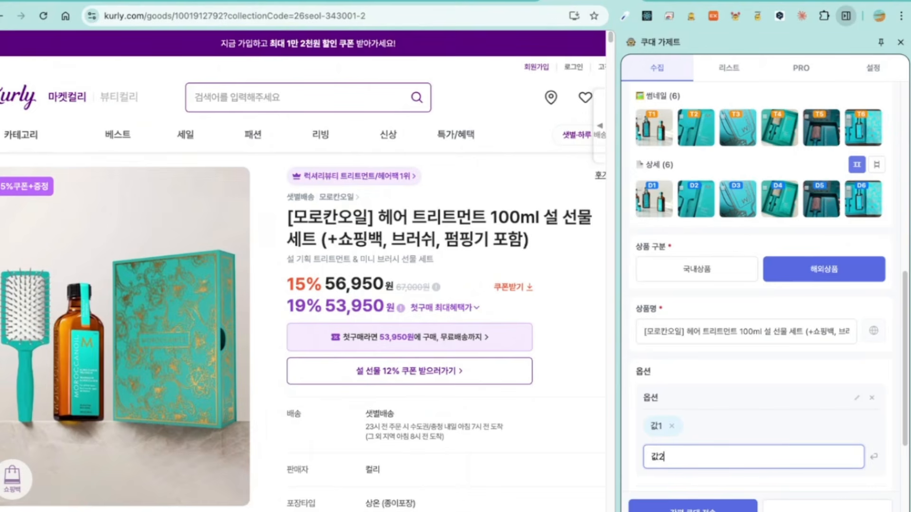
key("Return")
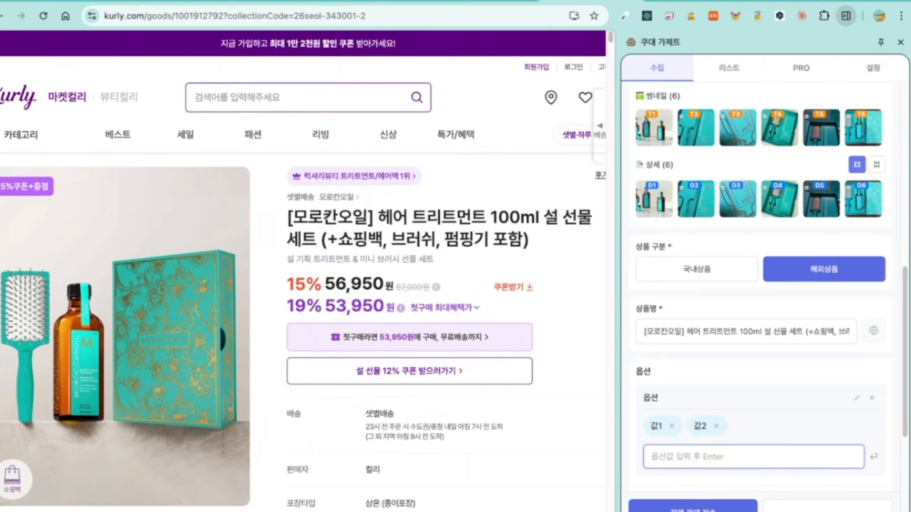
- Switch the combination prices (조합별 가격) to 고급 mode and back to 간편
scroll(822, 373, "down", 5)
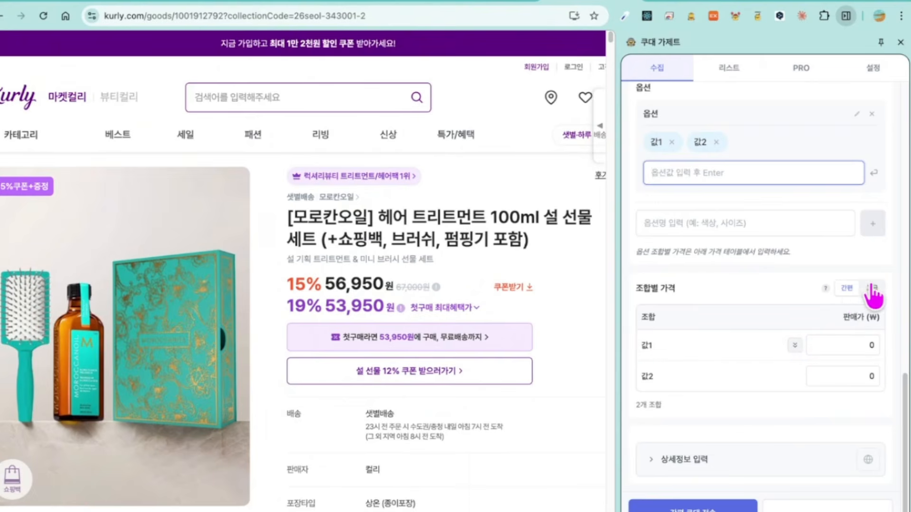
left_click(873, 298)
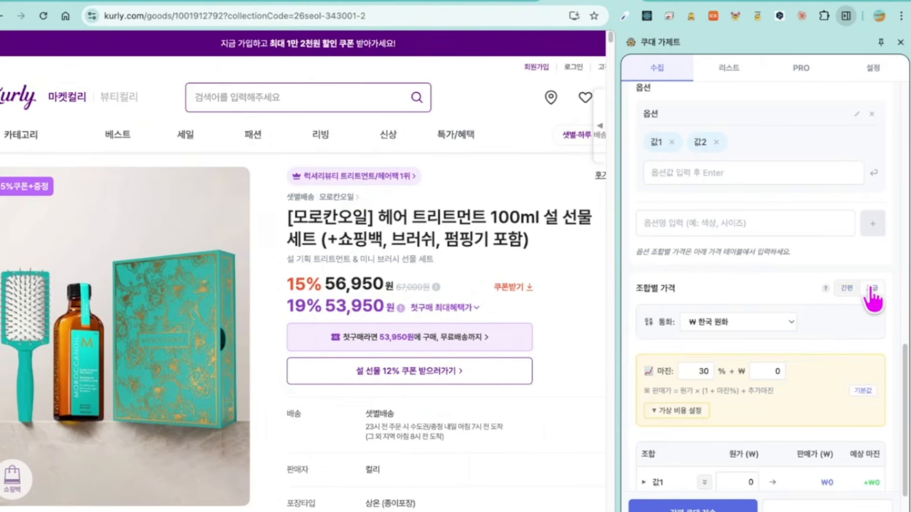
left_click(846, 289)
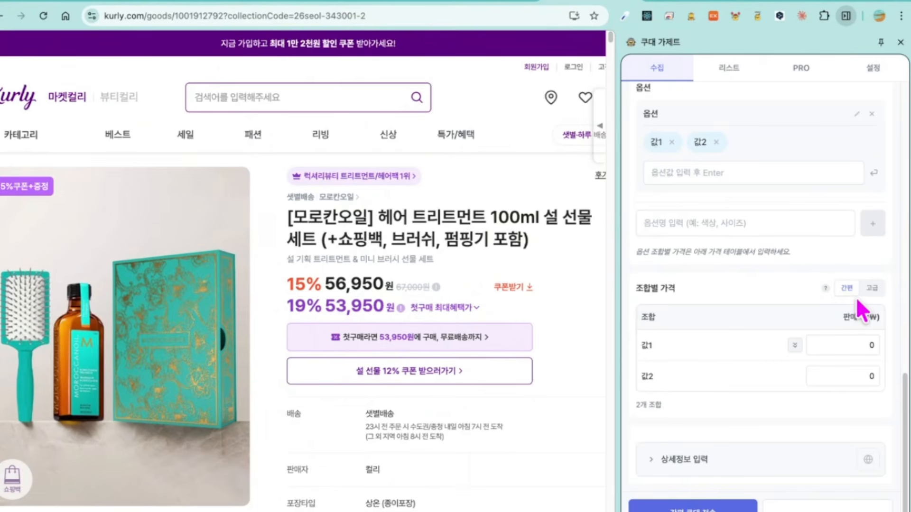
- Change the default price mode (기본 가격 모드) in 설정 to 고급, restore 간편, and return to 수집
left_click(870, 78)
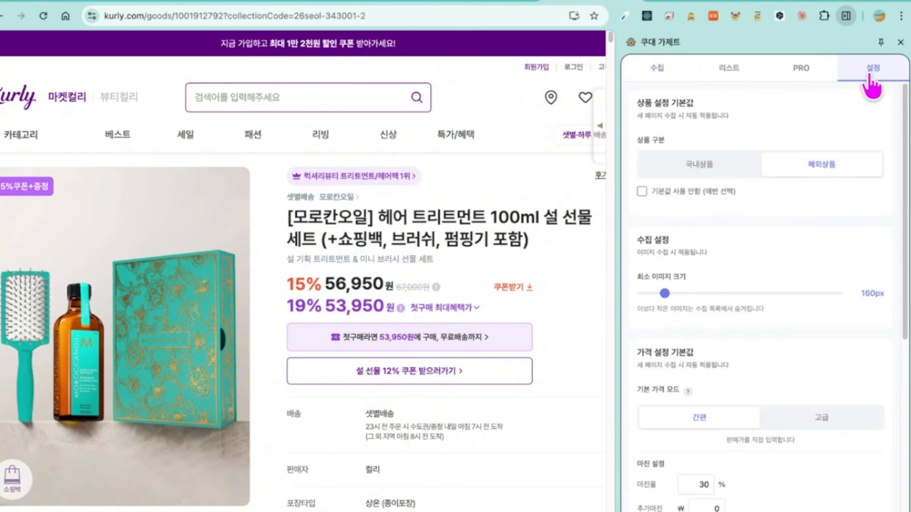
scroll(775, 227, "down", 5)
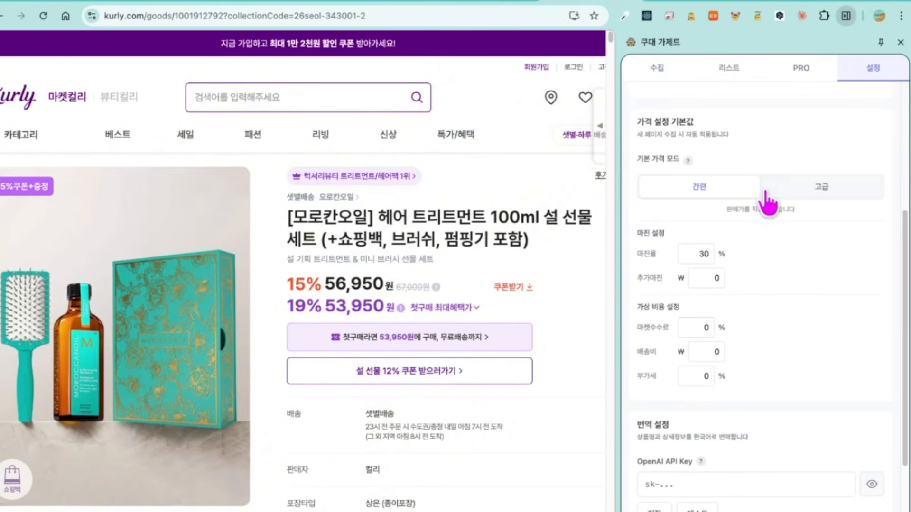
left_click(839, 190)
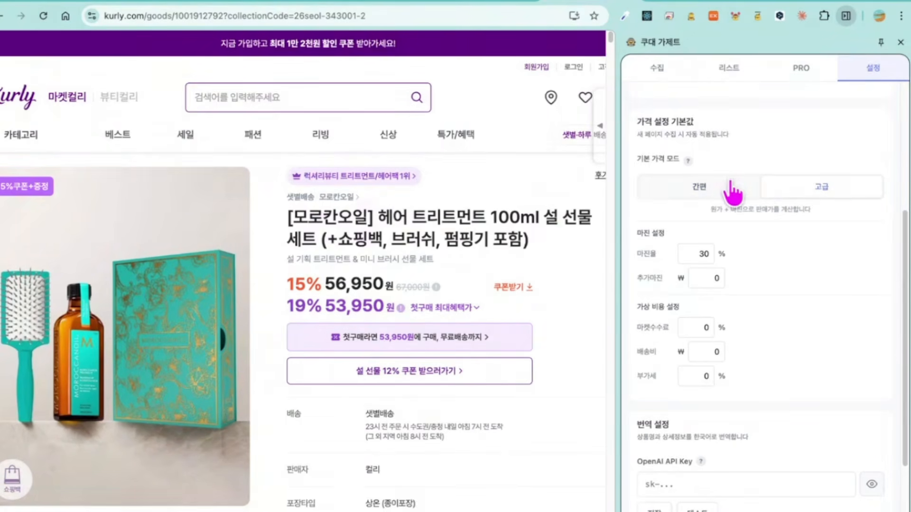
left_click(720, 192)
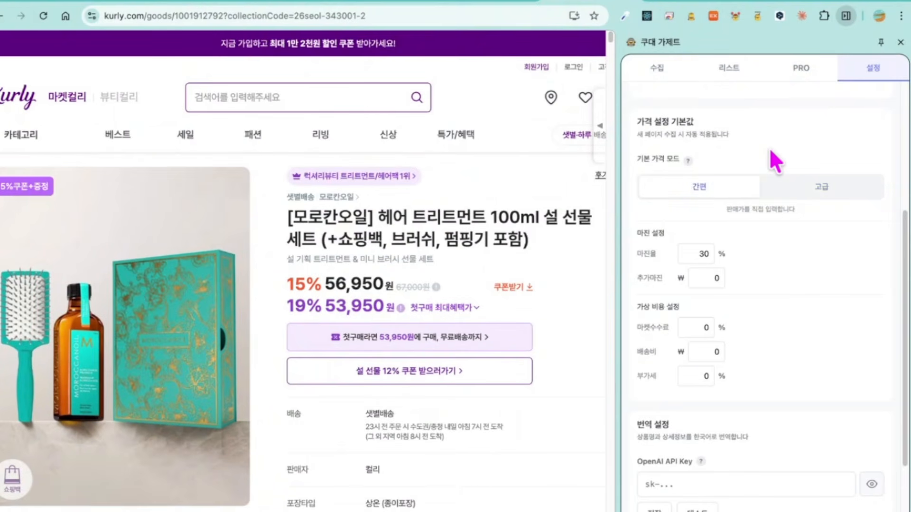
left_click(657, 67)
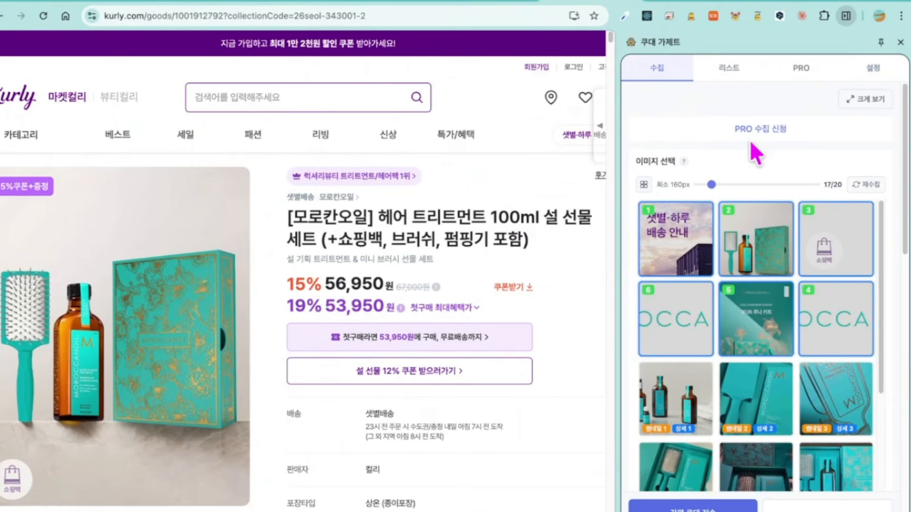
- Switch this product's combination prices (조합별 가격) to 고급 mode and review the margin settings
scroll(875, 359, "down", 3)
scroll(875, 359, "down", 10)
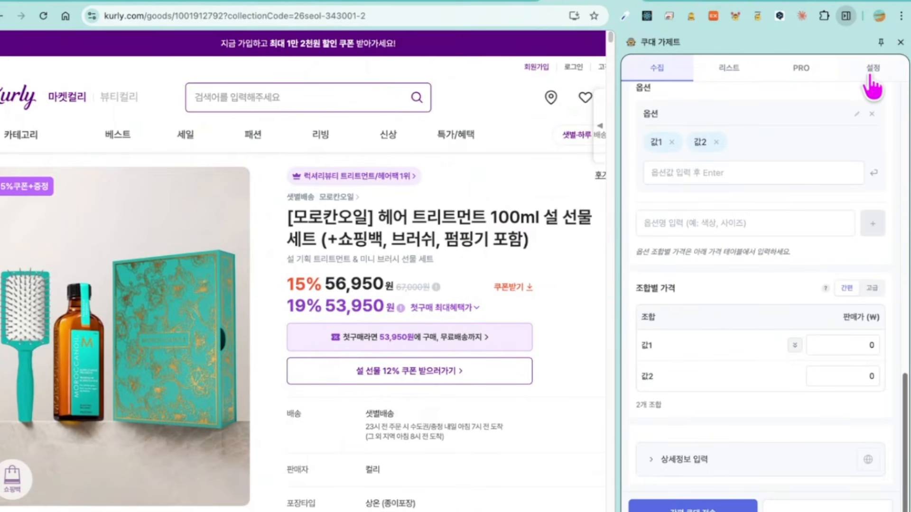
left_click(872, 288)
scroll(825, 299, "down", 3)
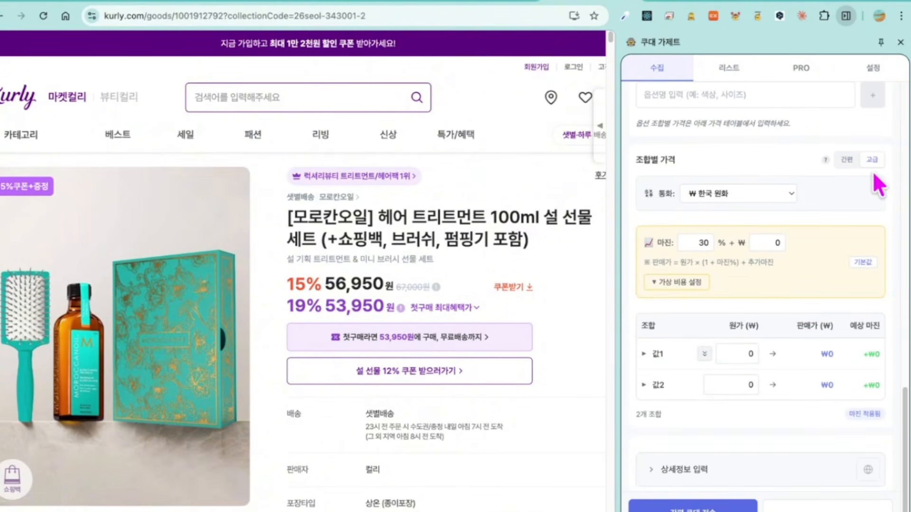
scroll(872, 180, "down", 1)
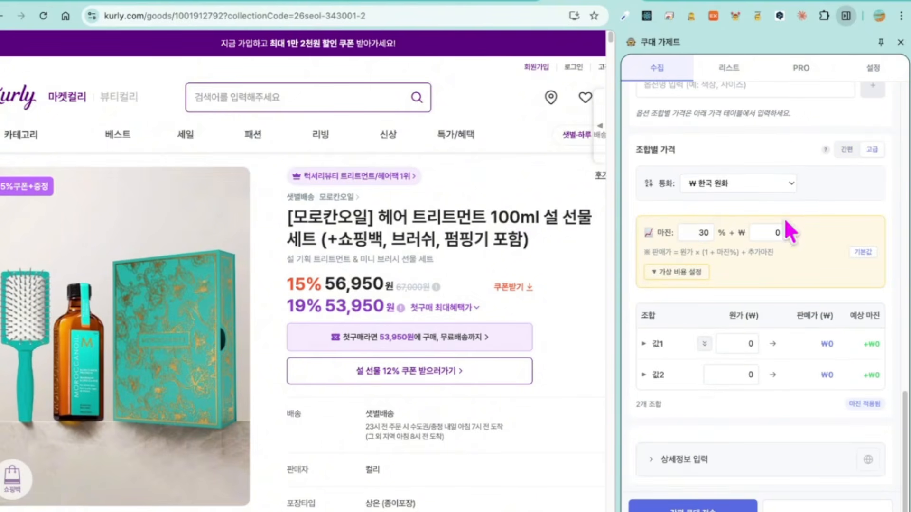
- Set the default additional margin (추가마진) to ₩10,000 in 설정 and return to 수집
left_click(873, 71)
scroll(801, 292, "down", 1)
scroll(800, 287, "down", 3)
left_click(713, 292)
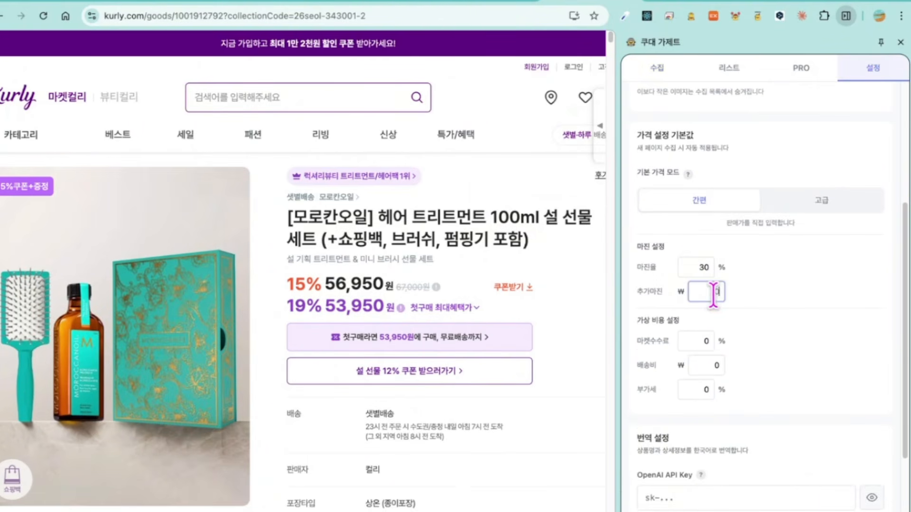
type("10")
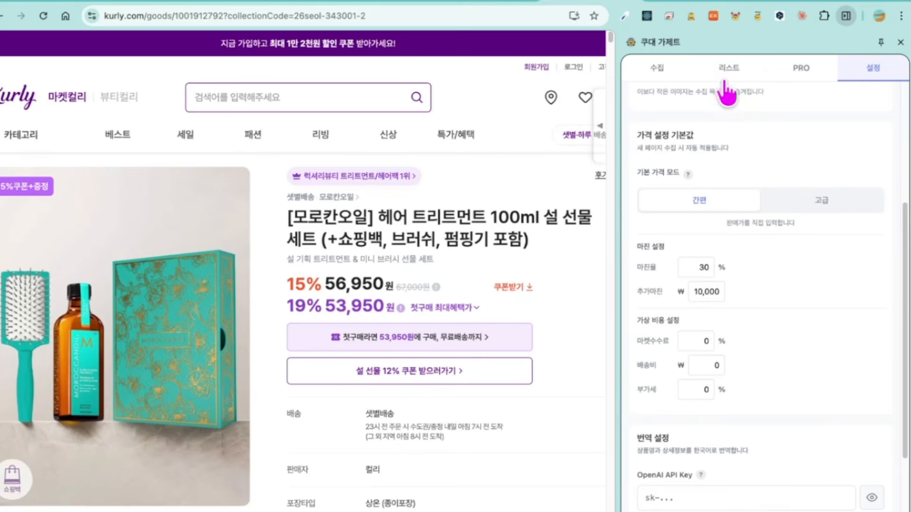
left_click(658, 70)
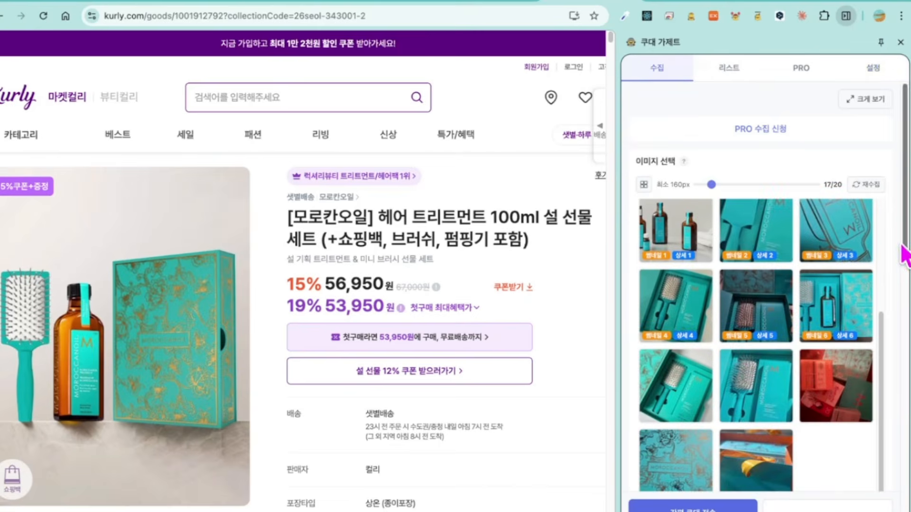
- Switch this product's combination prices (조합별 가격) to 고급 mode and review the applied margin
left_click_drag(903, 254, 900, 464)
scroll(868, 393, "down", 3)
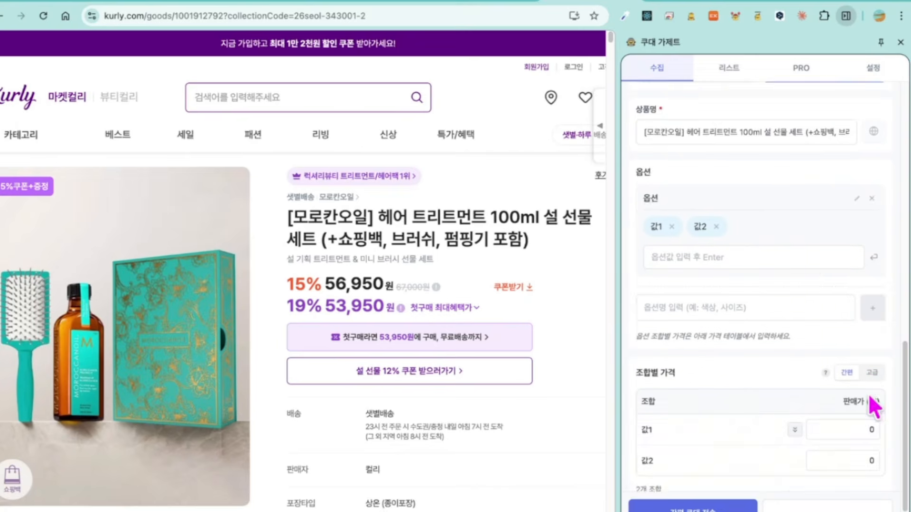
left_click(872, 284)
scroll(797, 292, "down", 1)
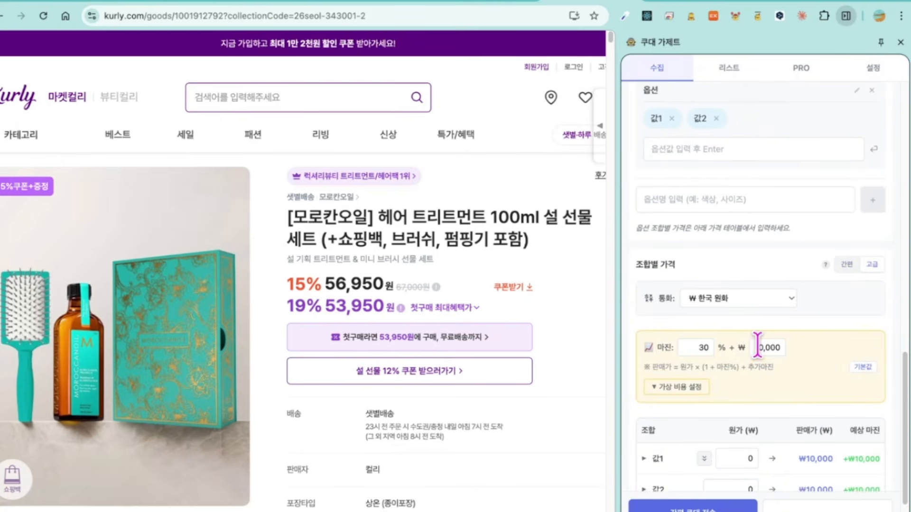
scroll(827, 309, "down", 3)
scroll(746, 371, "up", 1)
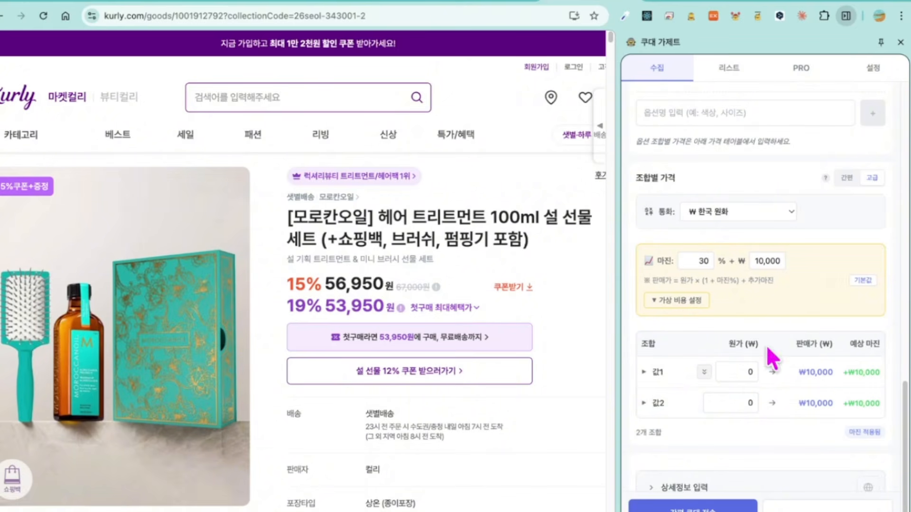
- Expand the virtual cost settings (가상 비용 설정) and set 마켓수수료 to 5%, 배송비 to ₩5,000 and 부가세 to 10%
left_click(680, 301)
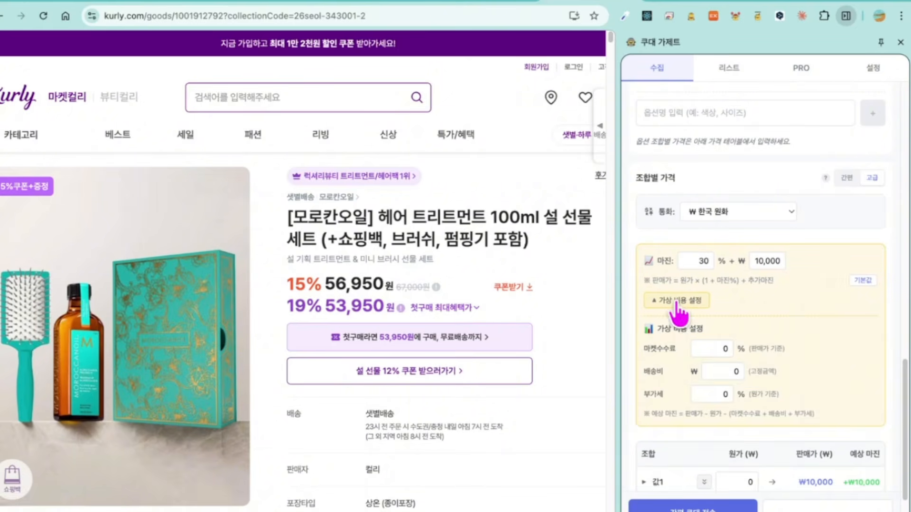
scroll(663, 304, "down", 1)
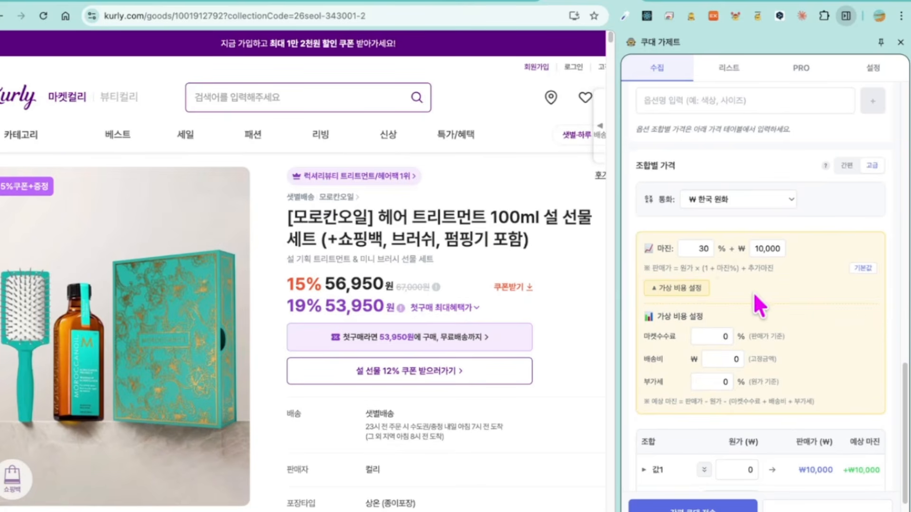
scroll(816, 282, "down", 1)
scroll(875, 313, "down", 2)
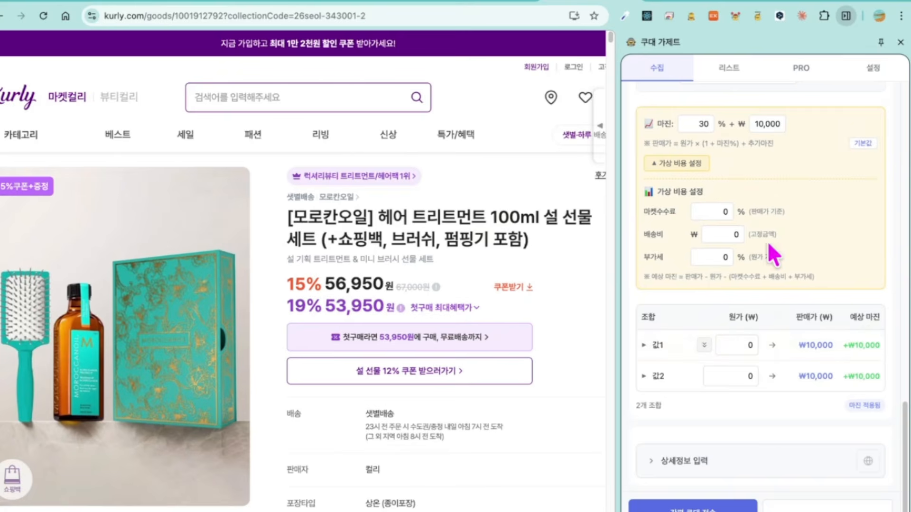
left_click(709, 212)
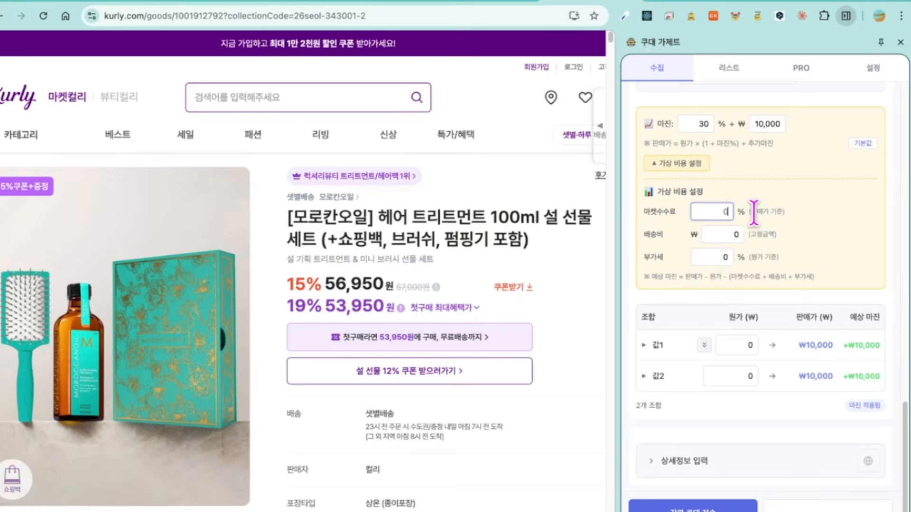
type("5")
left_click(733, 235)
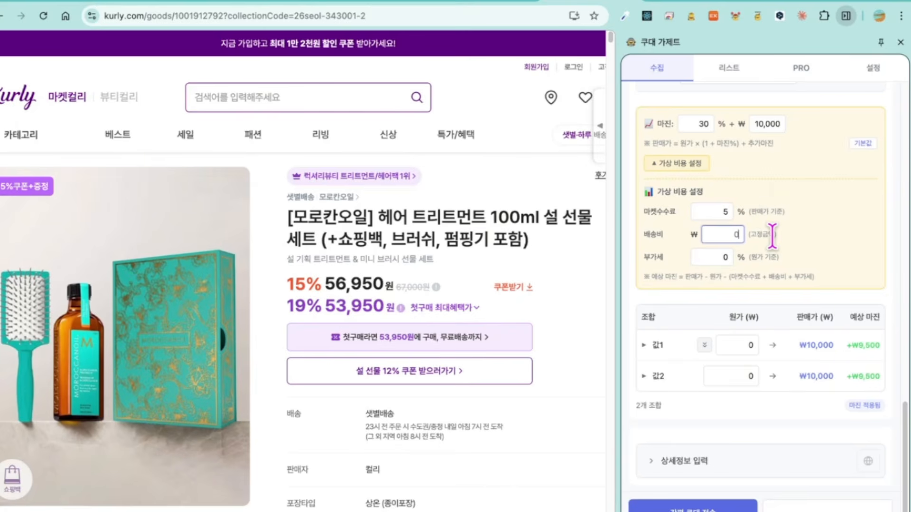
type("5,000")
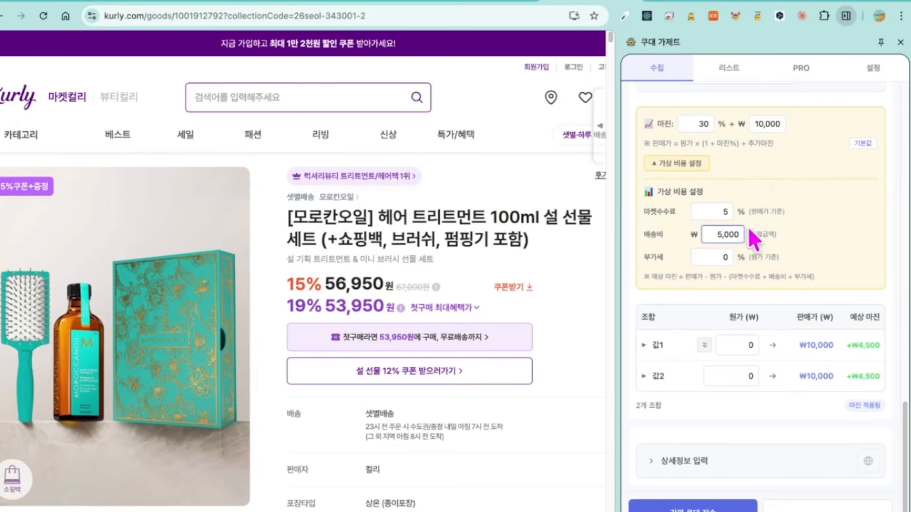
left_click(721, 257)
type("10")
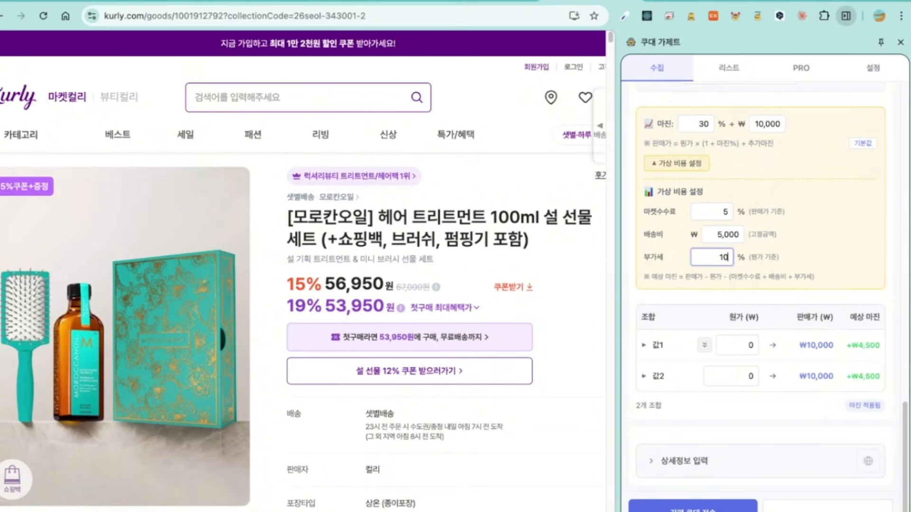
left_click(878, 214)
scroll(867, 340, "down", 1)
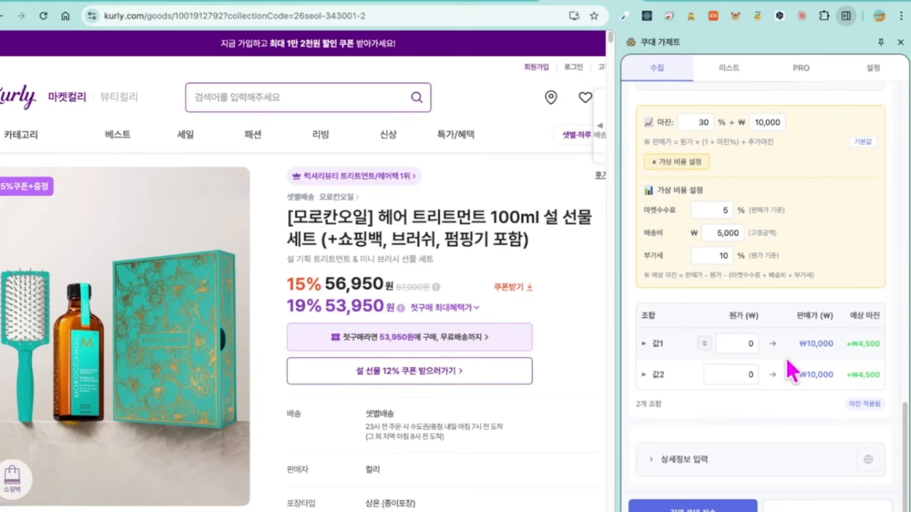
- Expand the price and cost breakdown of the 값1 combination, review it and collapse it again
left_click(646, 343)
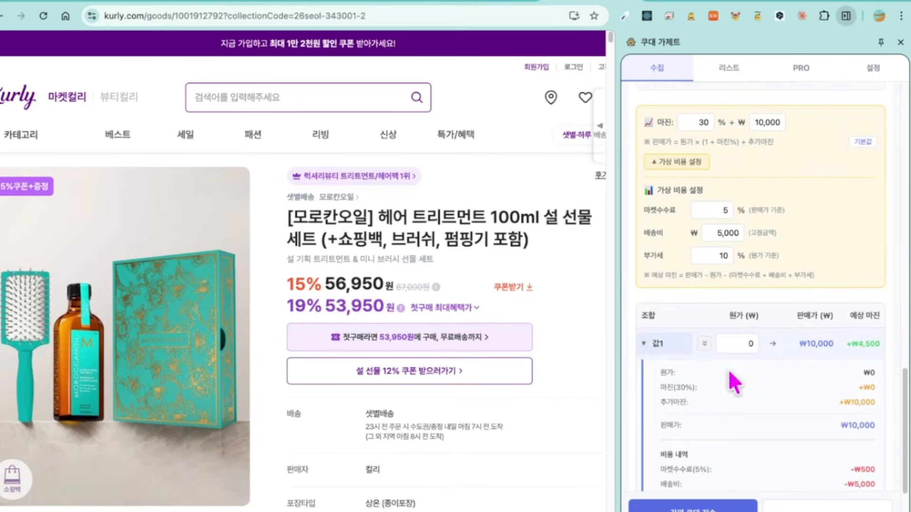
scroll(892, 278, "down", 3)
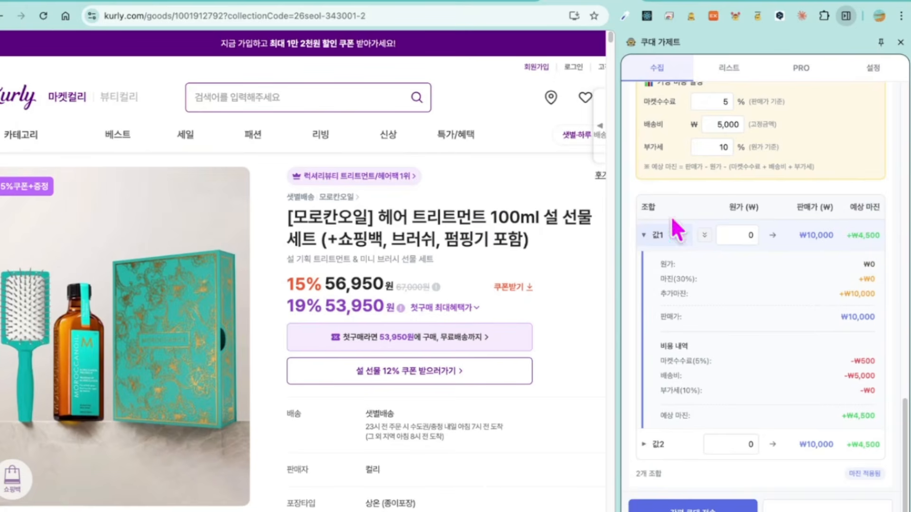
left_click(651, 236)
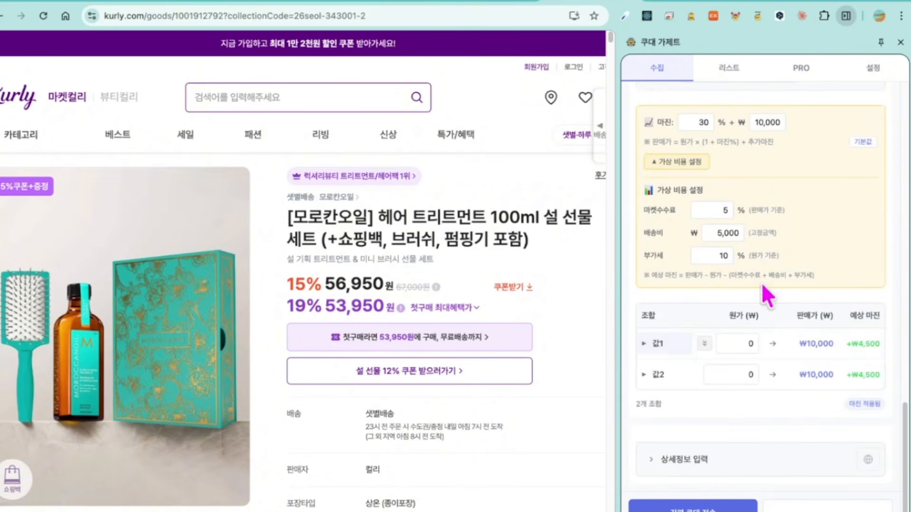
- Set the cost price (원가) of 값1 to ₩60,000, copy it to all combinations and check the selling price
left_click(734, 344)
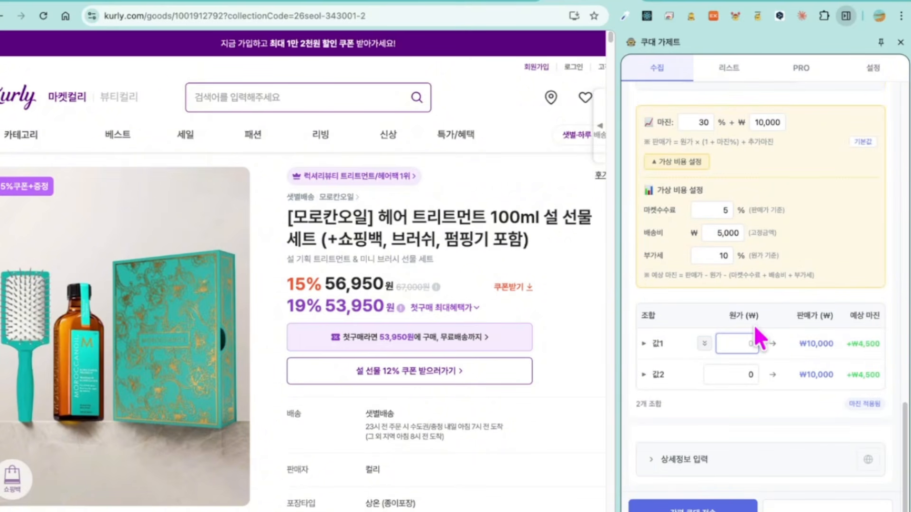
type("60,000")
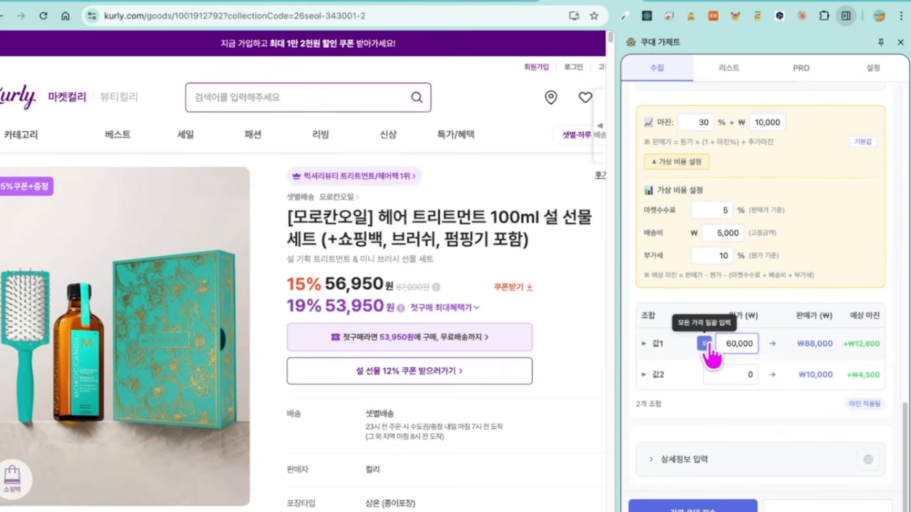
left_click(704, 344)
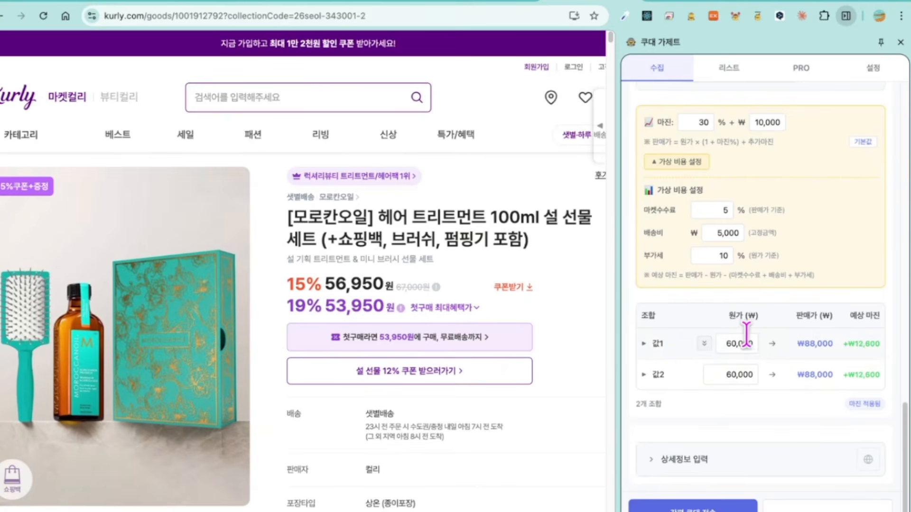
left_click_drag(799, 343, 816, 342)
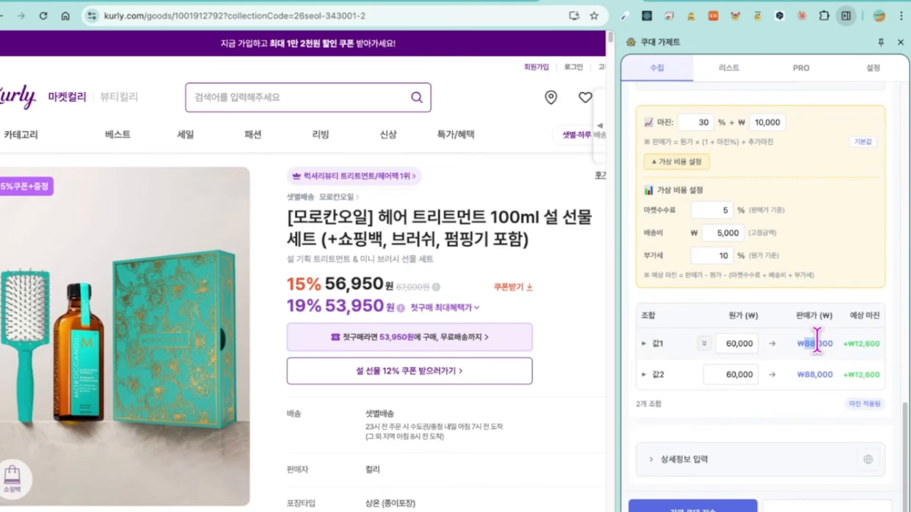
left_click(833, 343)
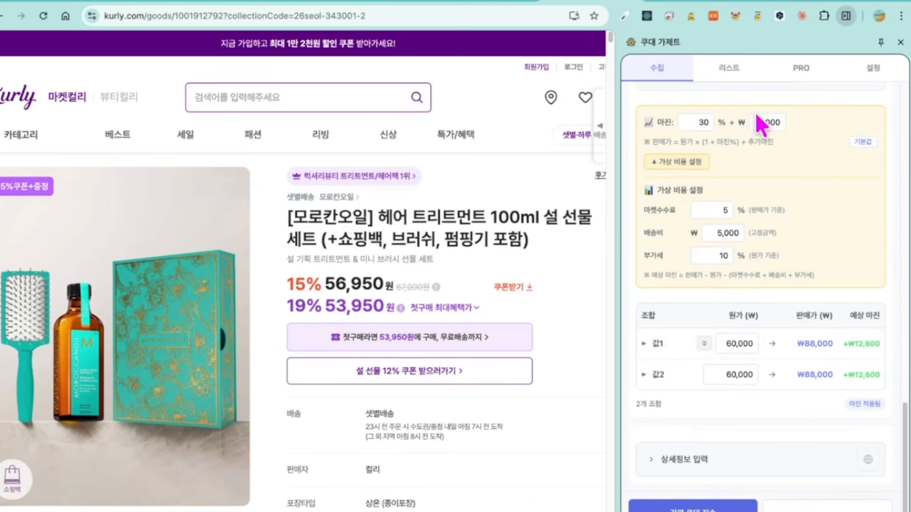
left_click_drag(804, 343, 833, 344)
- Switch the combination prices to 간편 mode to compare the selling prices, and return to 고급
scroll(839, 338, "up", 5)
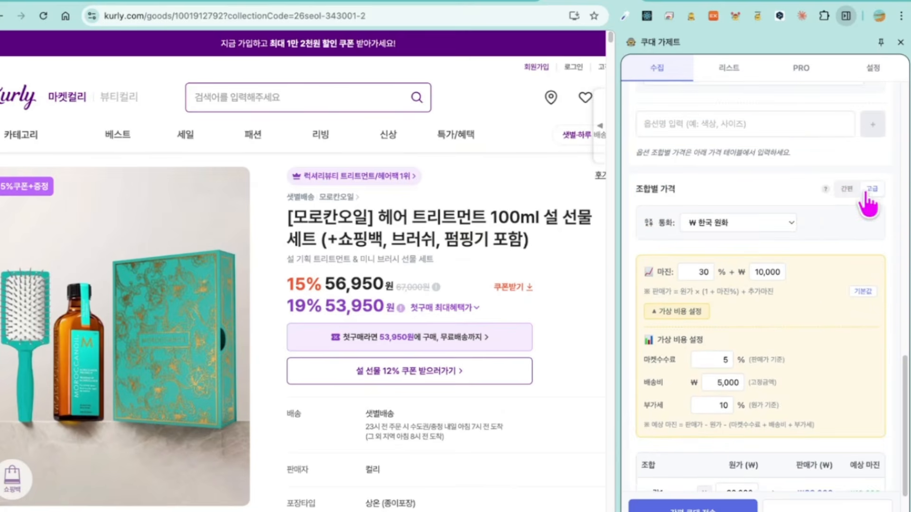
left_click(847, 190)
double_click(854, 353)
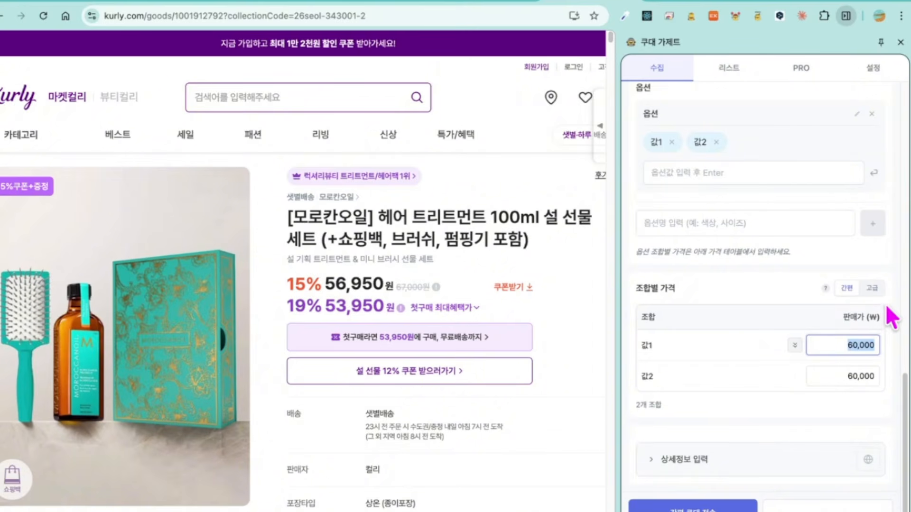
left_click(895, 320)
left_click(872, 288)
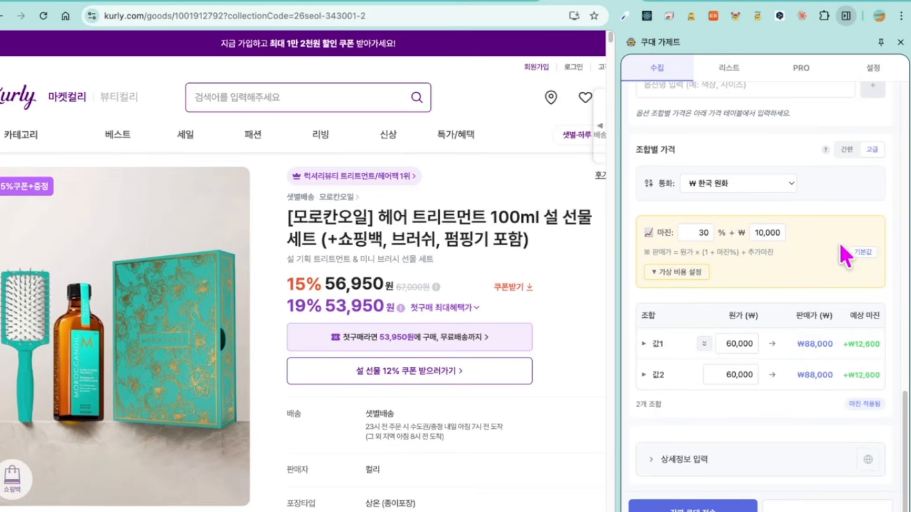
- Review the default margin and virtual cost values in 설정 and return to 수집
left_click(886, 73)
scroll(849, 332, "down", 3)
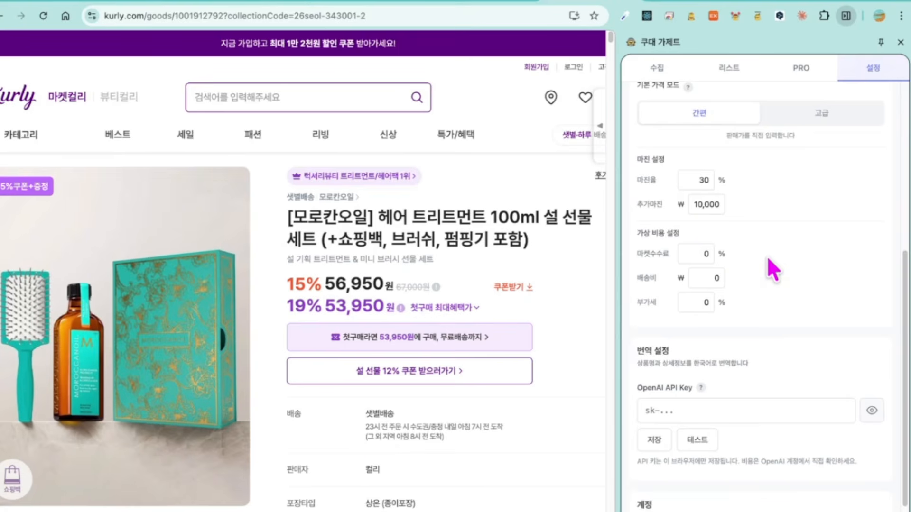
scroll(767, 256, "up", 1)
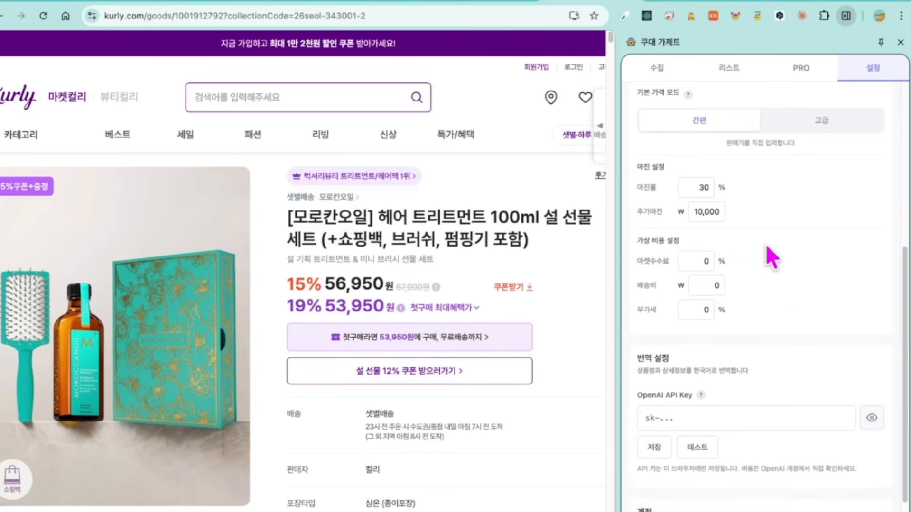
left_click(658, 76)
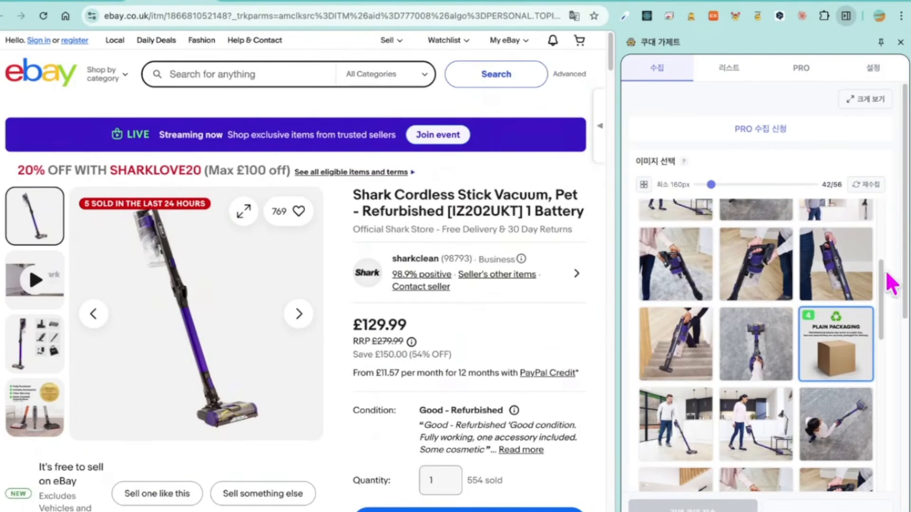
- Assign the four selected Shark vacuum images as both thumbnail and detail images (썸네일+상세)
scroll(845, 448, "down", 2)
scroll(847, 451, "down", 1)
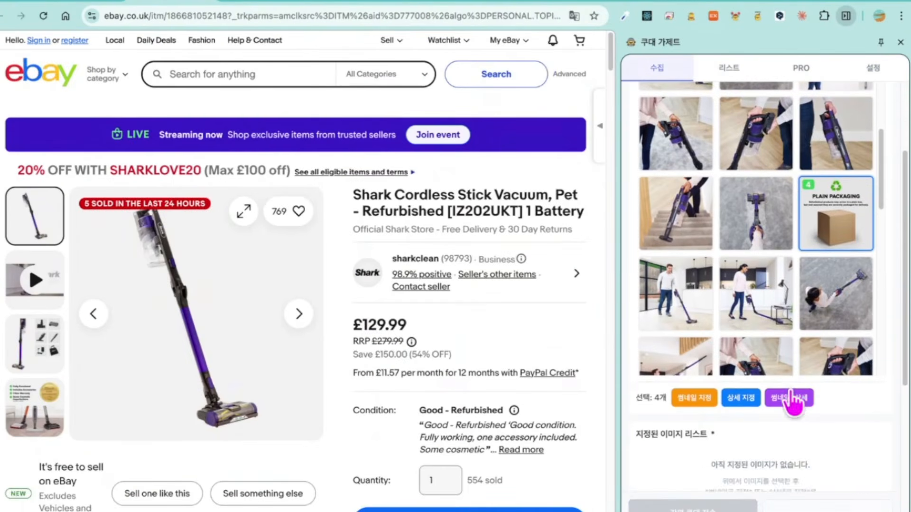
left_click(789, 397)
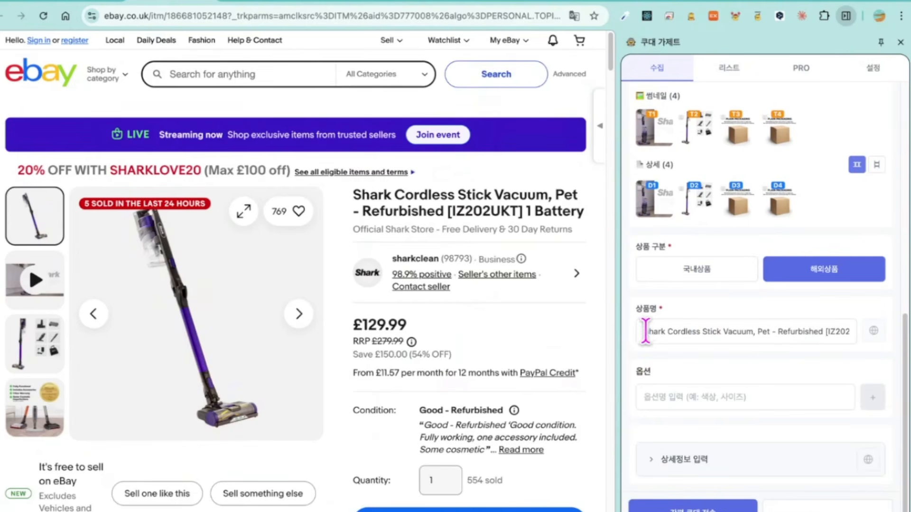
- Remove the trailing "| eBay UK" from the product name (상품명) and try to translate the name
left_click_drag(645, 331, 847, 341)
left_click(772, 332)
left_click(783, 340)
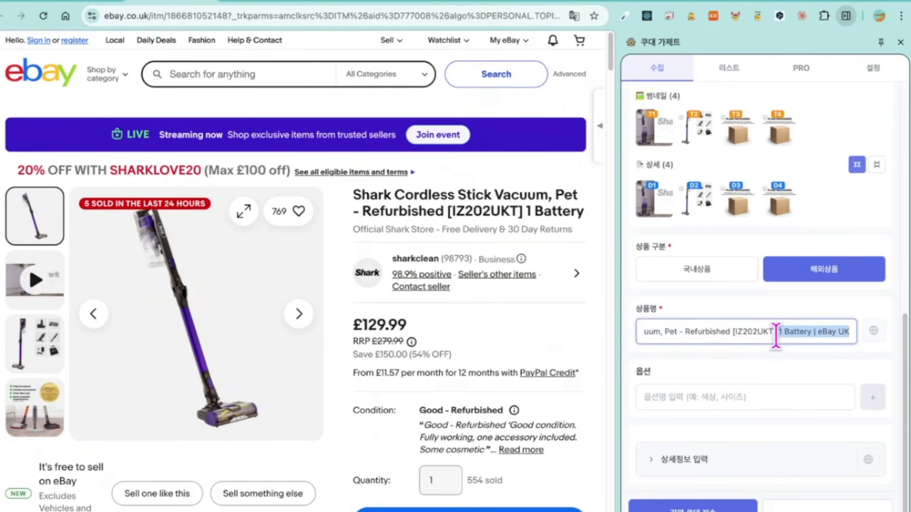
left_click(777, 334)
left_click_drag(789, 333, 857, 344)
left_click(821, 332)
key("BackSpace")
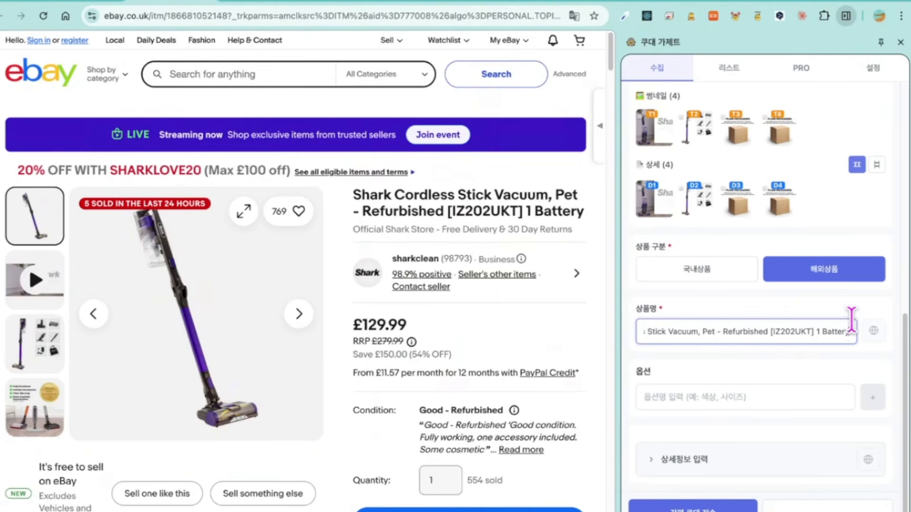
left_click(871, 329)
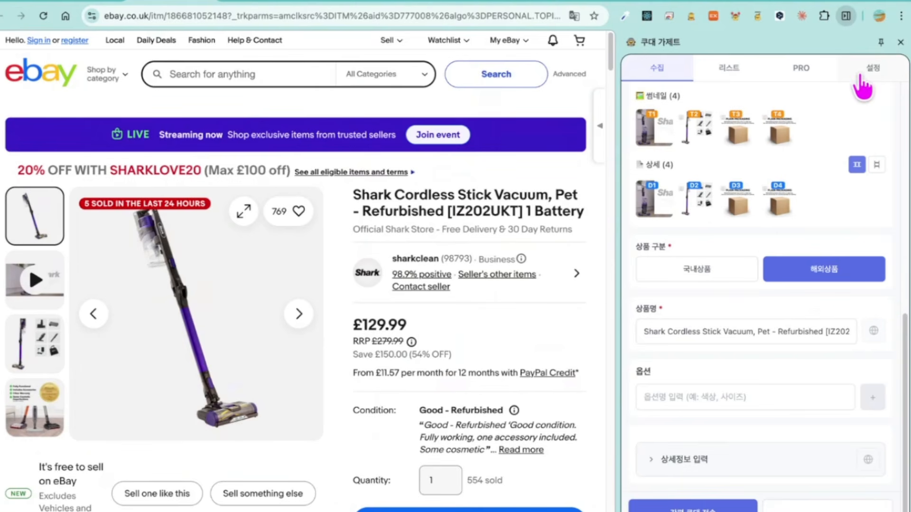
- Review the translation settings (번역 설정) in 설정 and open the OpenAI API key issuing page from its help link
left_click(874, 71)
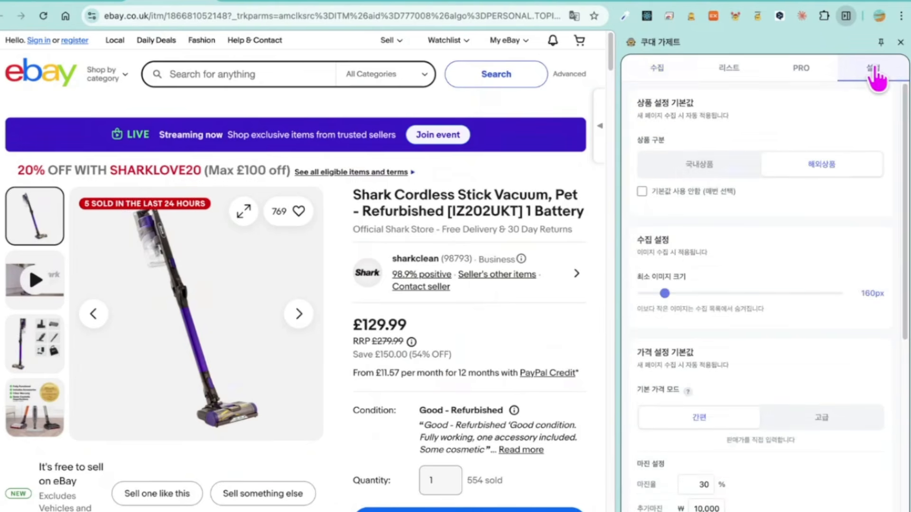
scroll(859, 289, "down", 8)
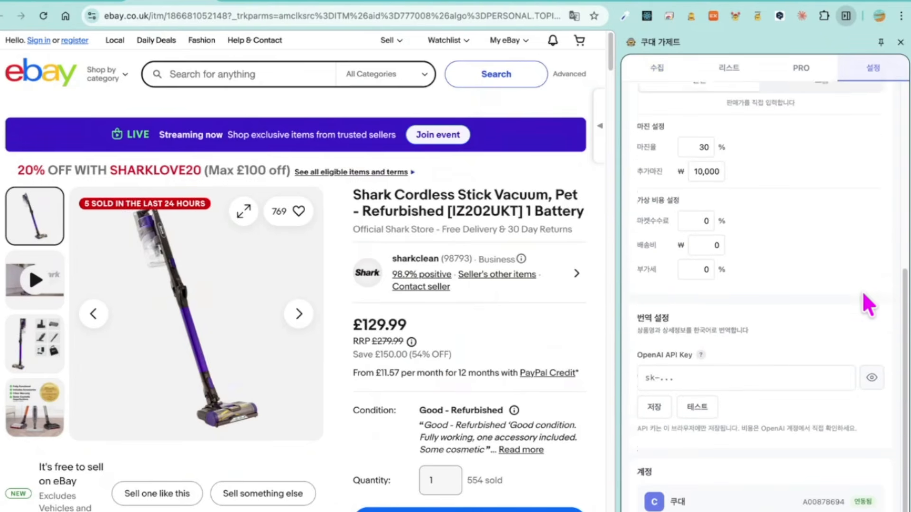
mouse_move(702, 304)
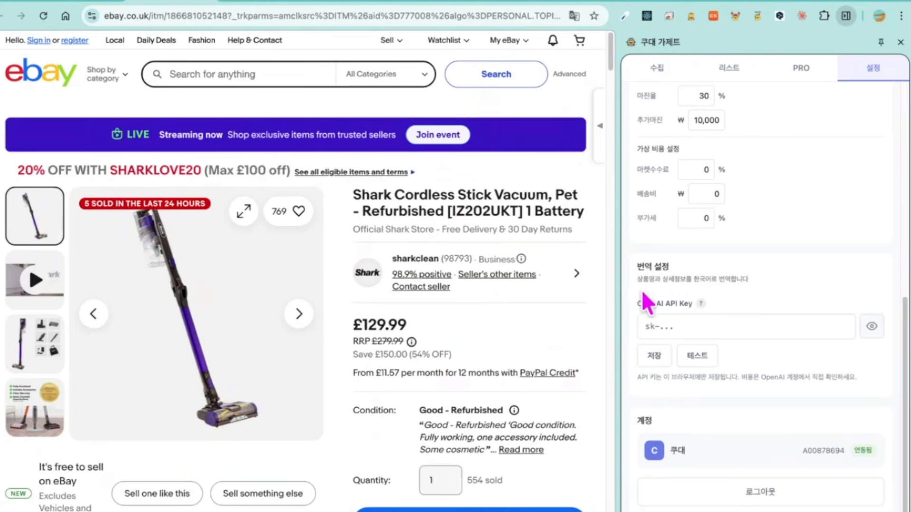
left_click_drag(635, 265, 759, 283)
left_click(761, 283)
left_click_drag(637, 267, 768, 288)
left_click(768, 288)
mouse_move(701, 304)
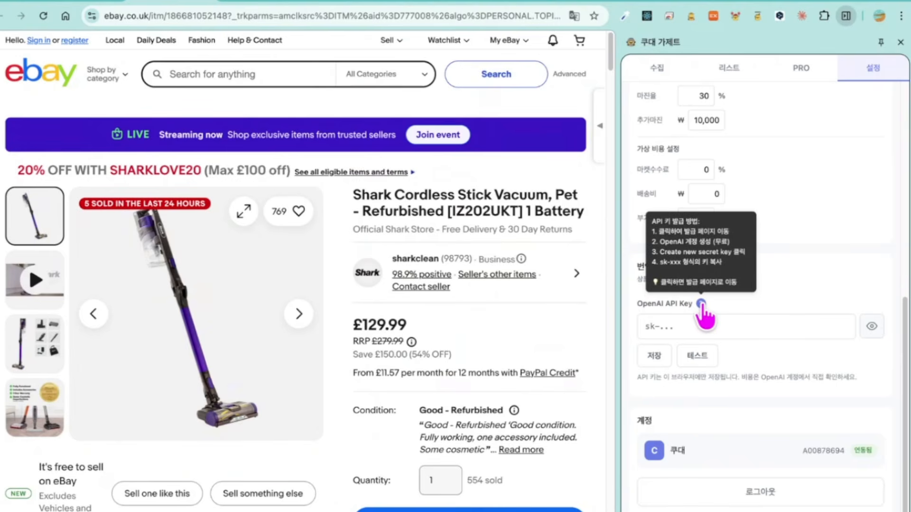
left_click(701, 304)
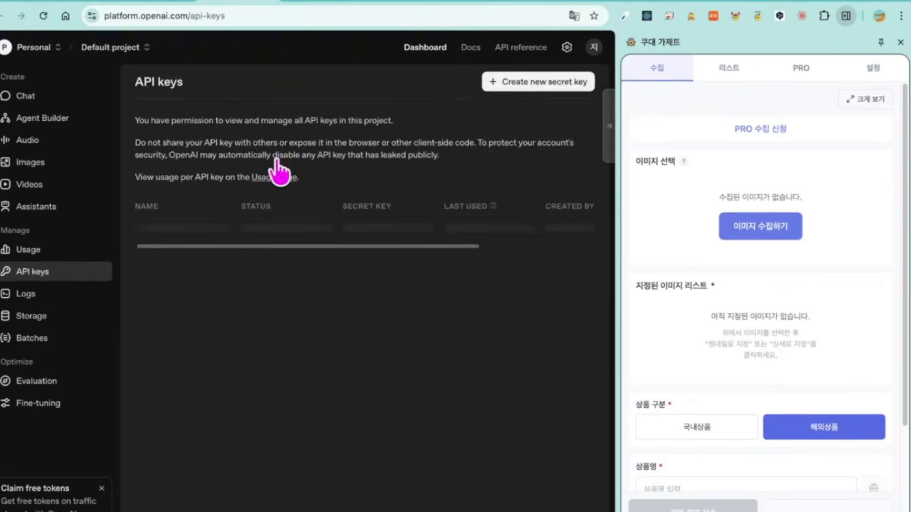
- Return to the eBay Shark vacuum listing and review its collected product data and the translation settings (번역 설정)
left_click(269, 0)
left_click(274, 1)
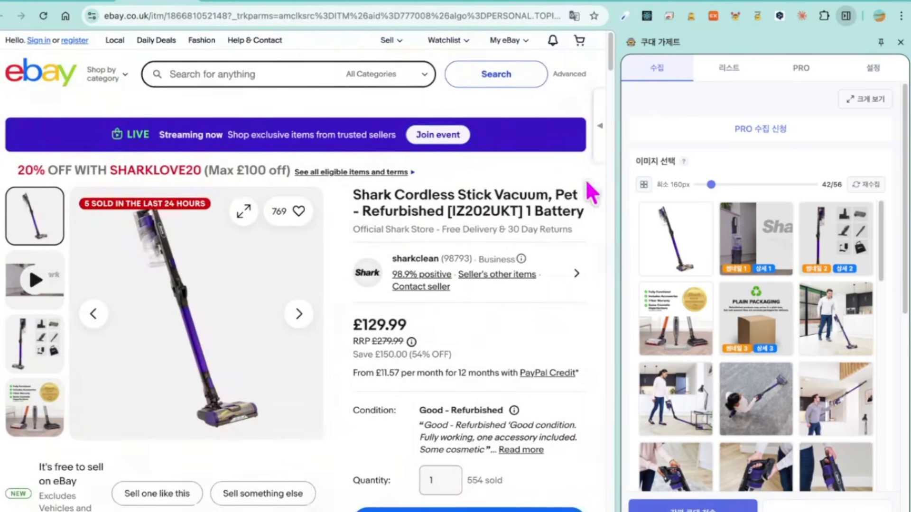
scroll(852, 248, "down", 5)
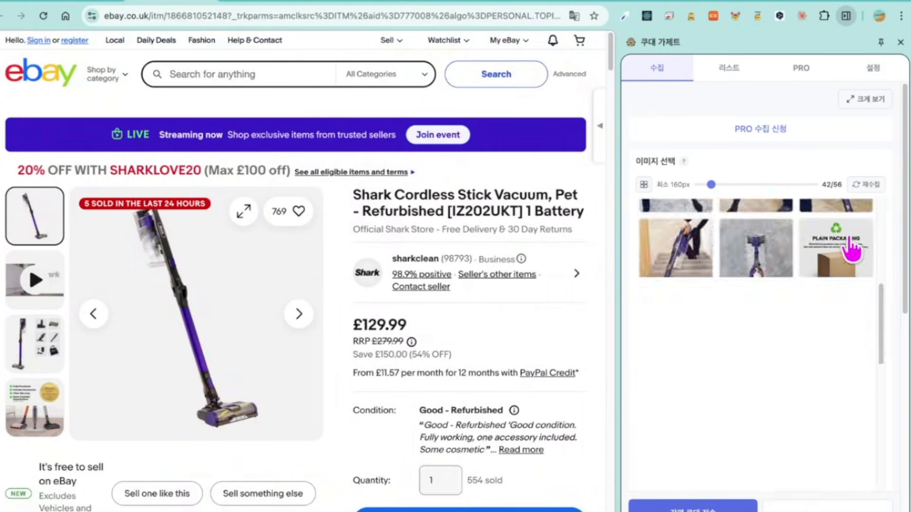
scroll(904, 258, "down", 6)
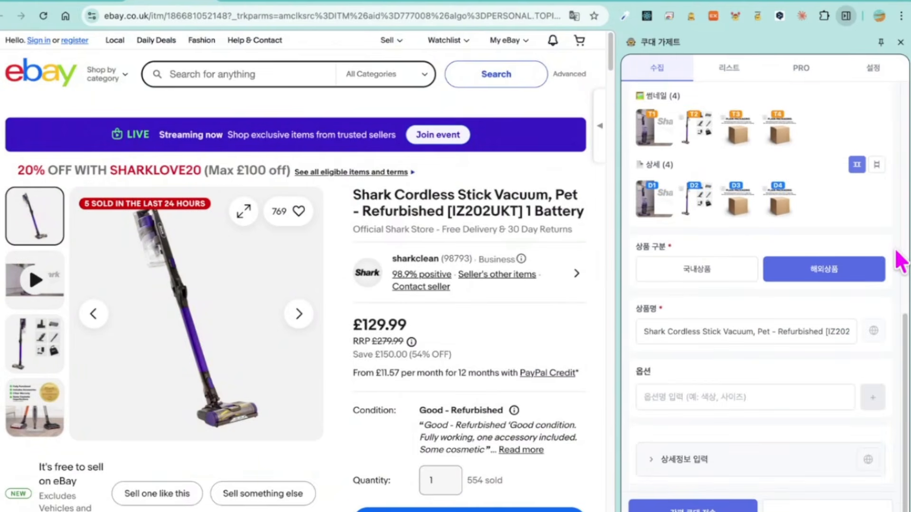
left_click(874, 71)
scroll(807, 237, "down", 6)
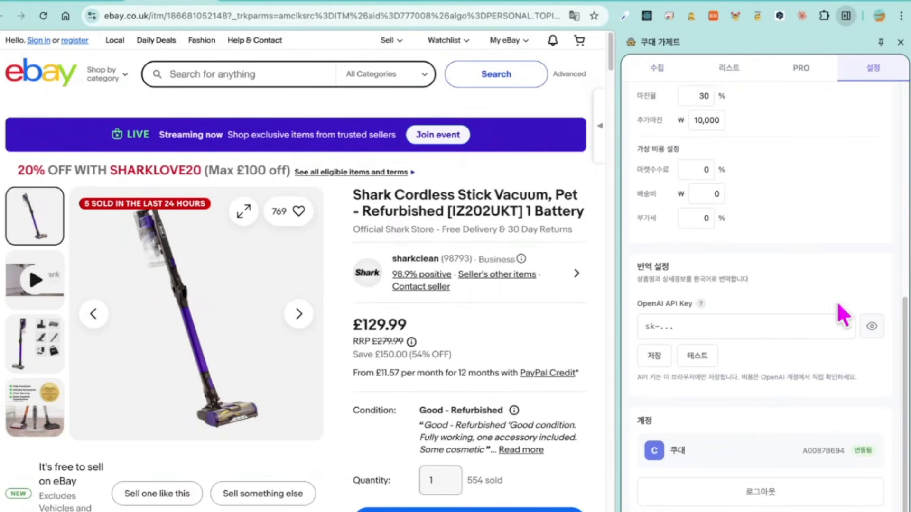
- Assign the accessories, vacuum lineup, plain packaging and man-vacuuming images as both thumbnail and detail images (썸네일+상세) in 수집
left_click(657, 68)
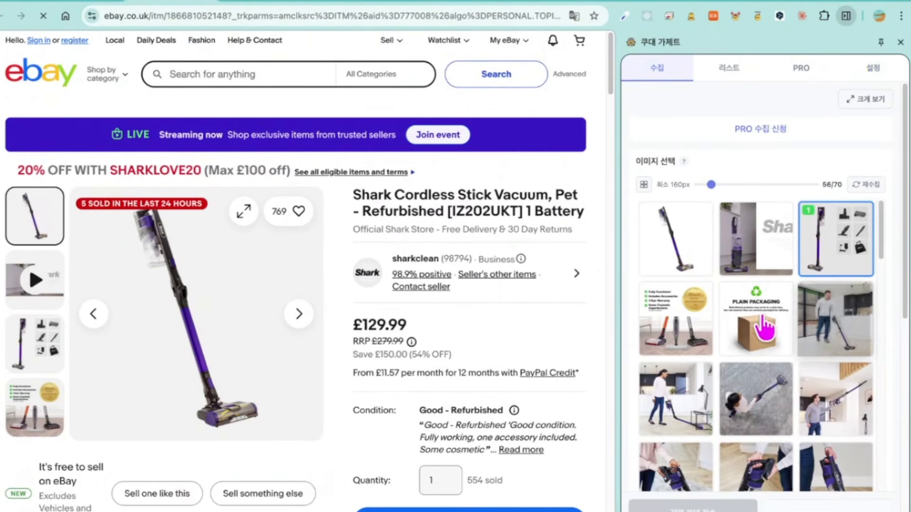
left_click(811, 332)
scroll(901, 336, "down", 10)
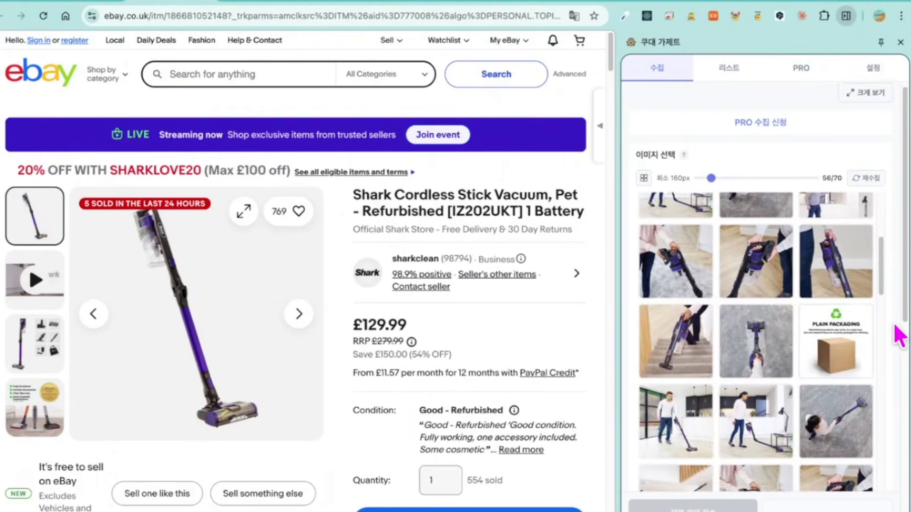
left_click(805, 132)
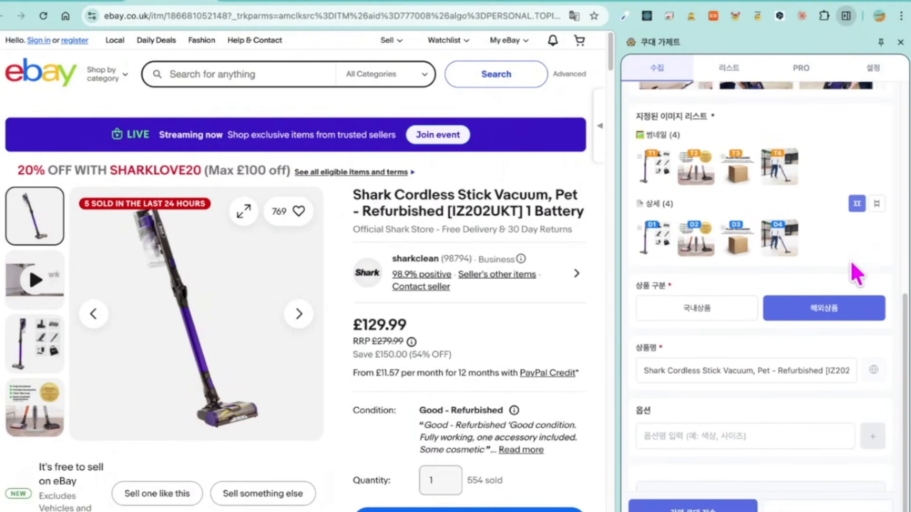
- Paste the OpenAI API key into the translation settings (번역 설정) in 설정 and save it
left_click(873, 68)
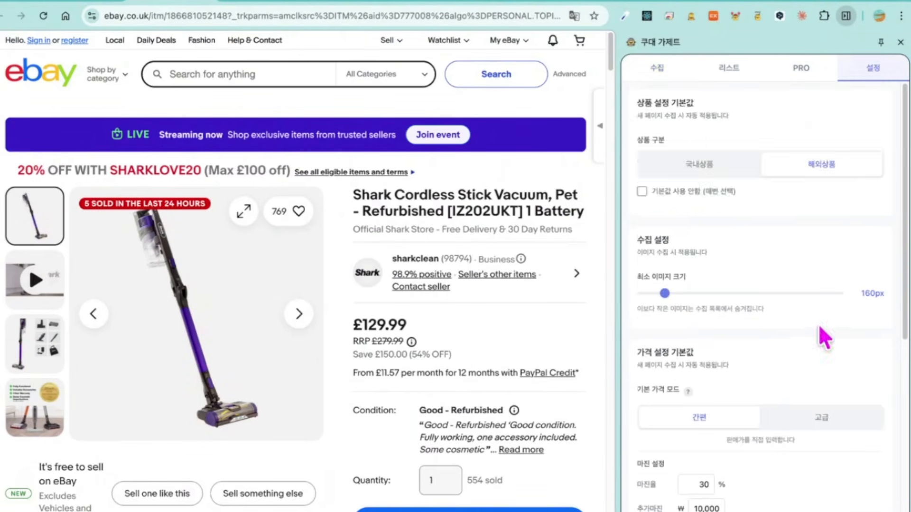
scroll(806, 332, "down", 8)
left_click(720, 328)
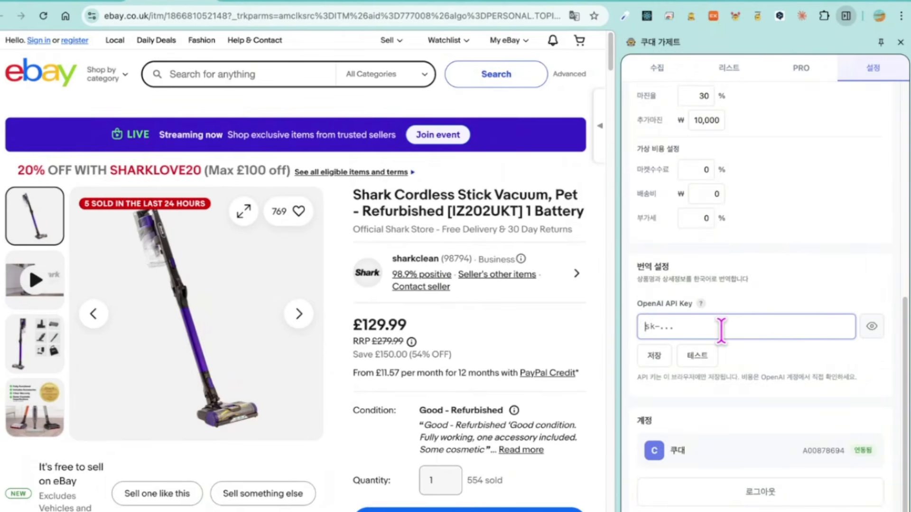
key("ctrl+v")
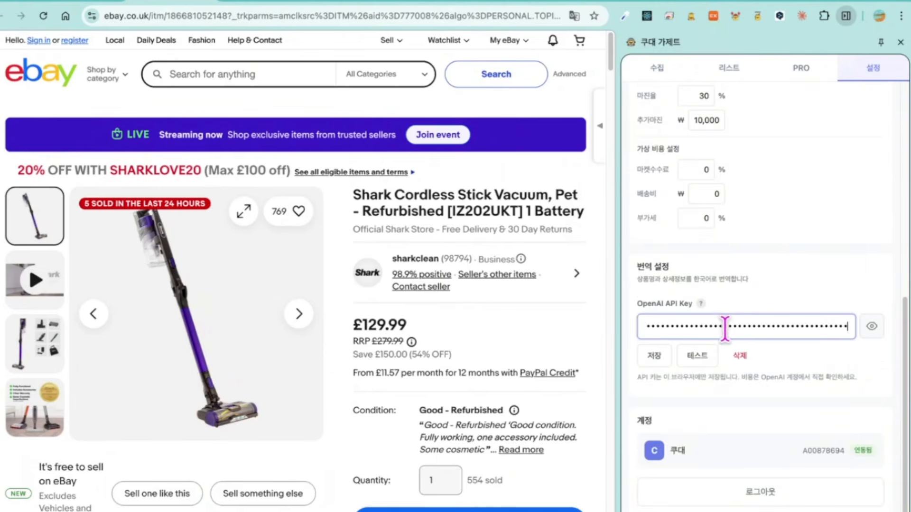
left_click(697, 356)
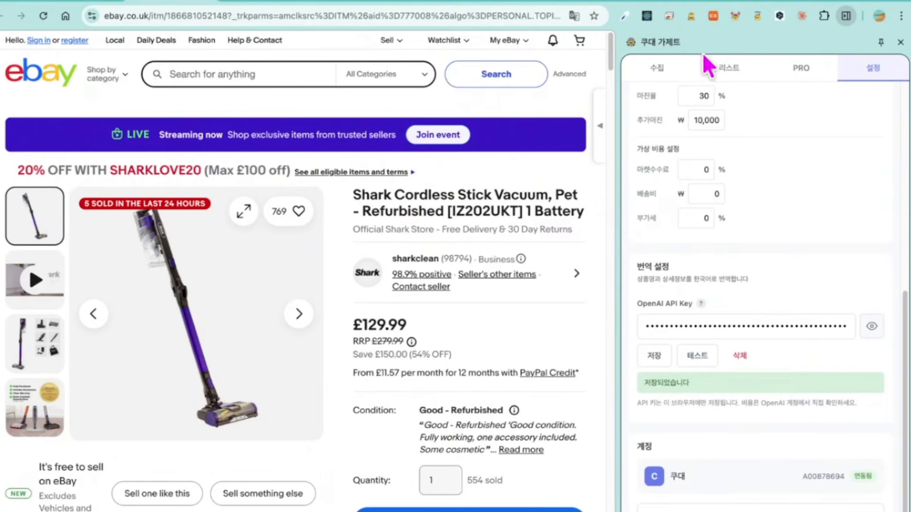
- Return to 수집 and translate the Shark vacuum's product name (상품명) into Korean
left_click(656, 71)
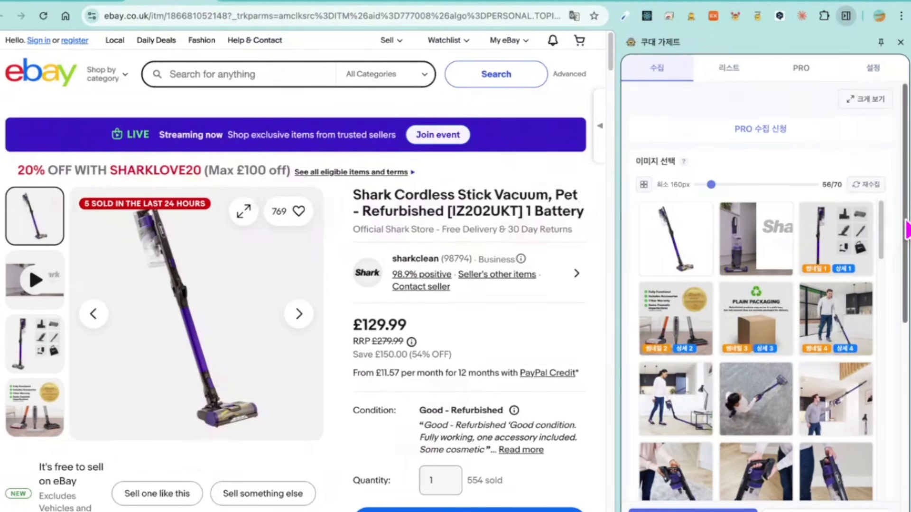
left_click_drag(905, 221, 900, 446)
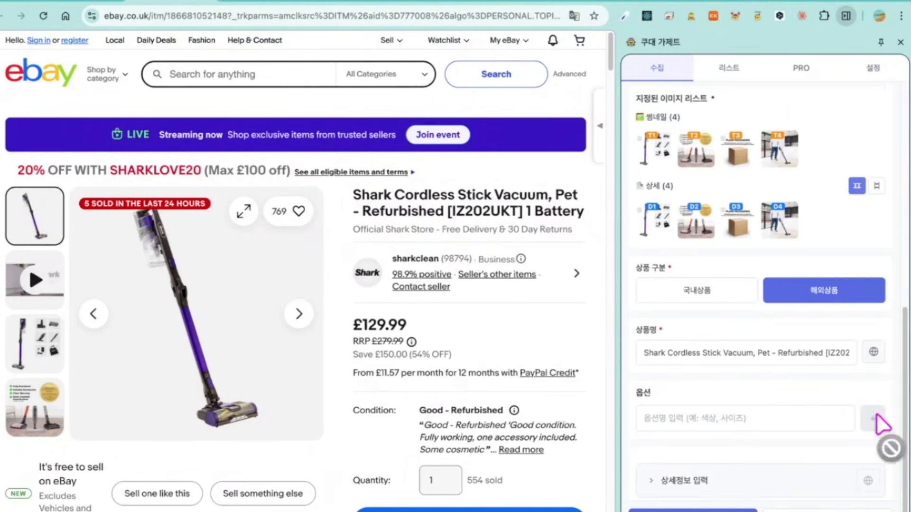
left_click(873, 357)
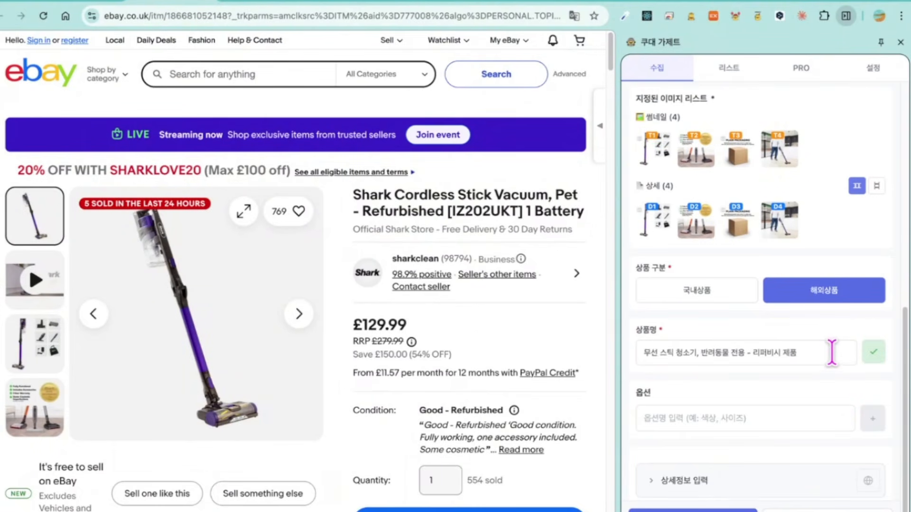
left_click_drag(803, 352, 659, 352)
left_click(804, 374)
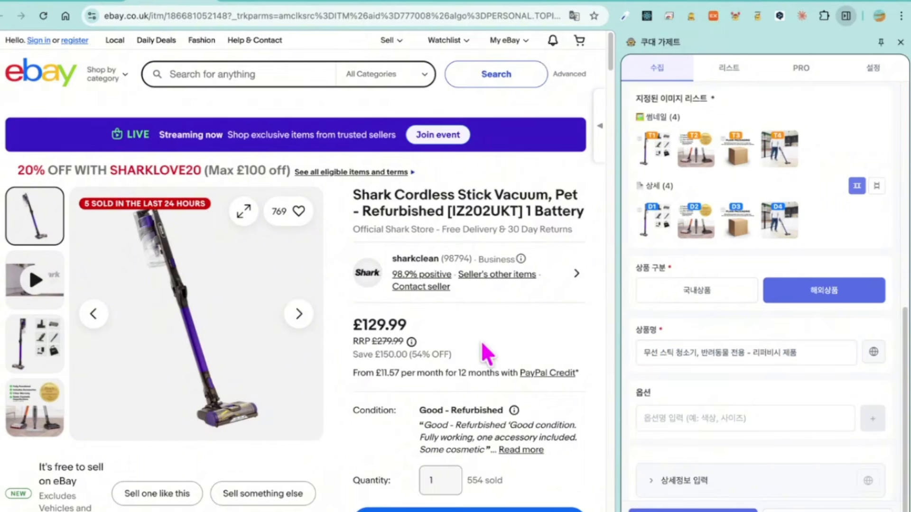
- Copy the item description text from the eBay listing and paste it into the detailed information field (상세정보 입력)
scroll(481, 341, "down", 20)
scroll(522, 197, "up", 6)
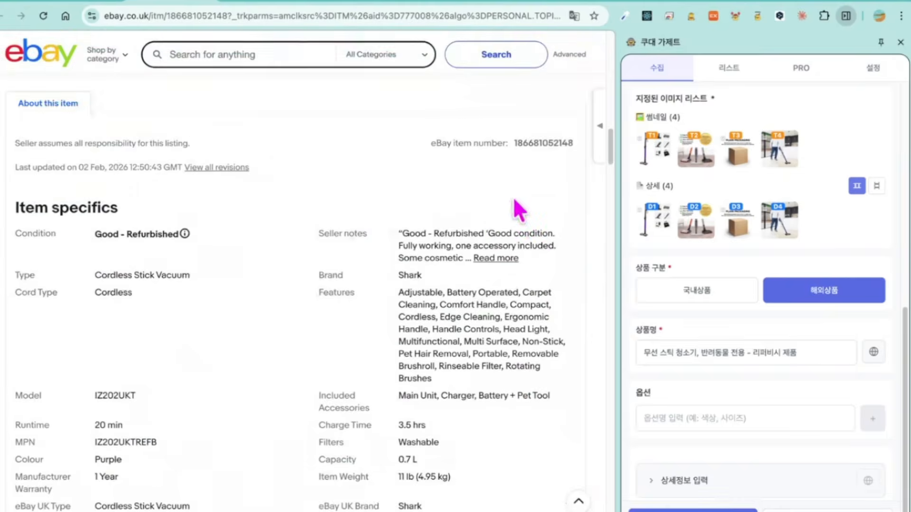
scroll(503, 223, "down", 20)
scroll(471, 211, "up", 8)
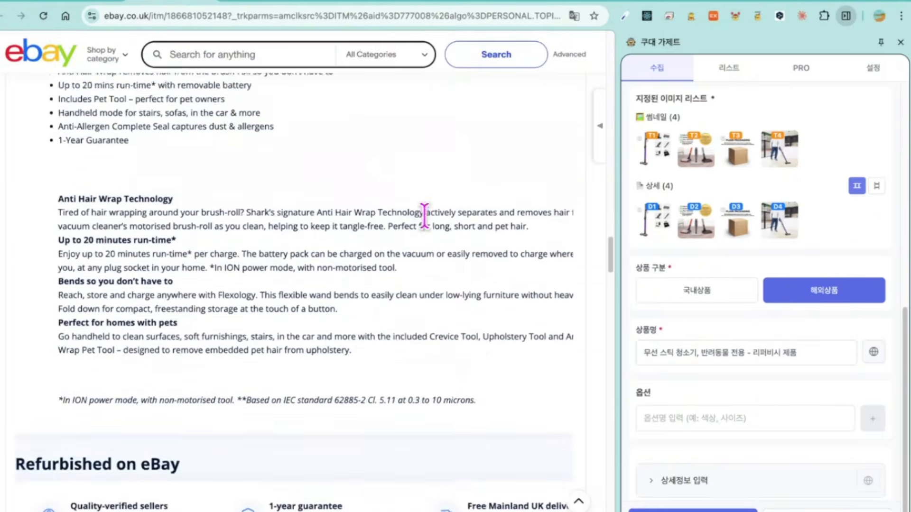
scroll(100, 204, "down", 3)
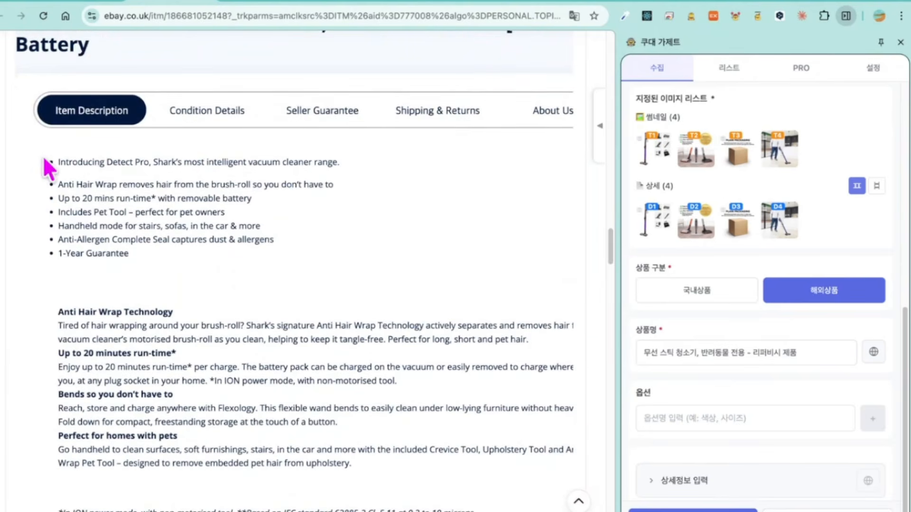
left_click_drag(44, 160, 493, 511)
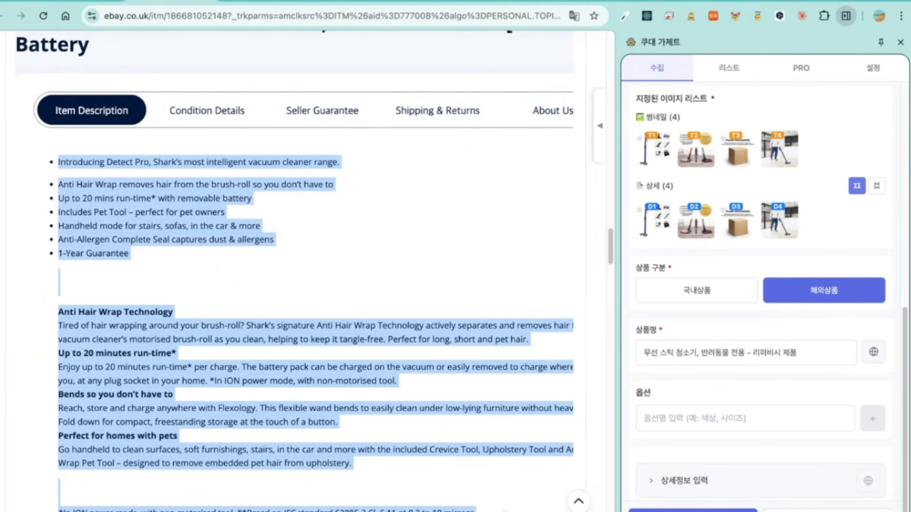
scroll(903, 393, "down", 1)
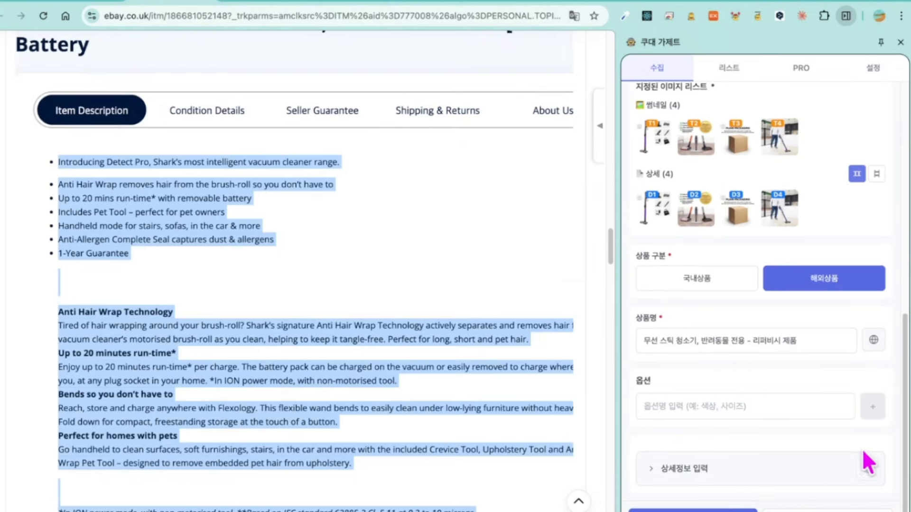
left_click(697, 469)
scroll(759, 408, "down", 3)
left_click(753, 396)
key("ctrl+v")
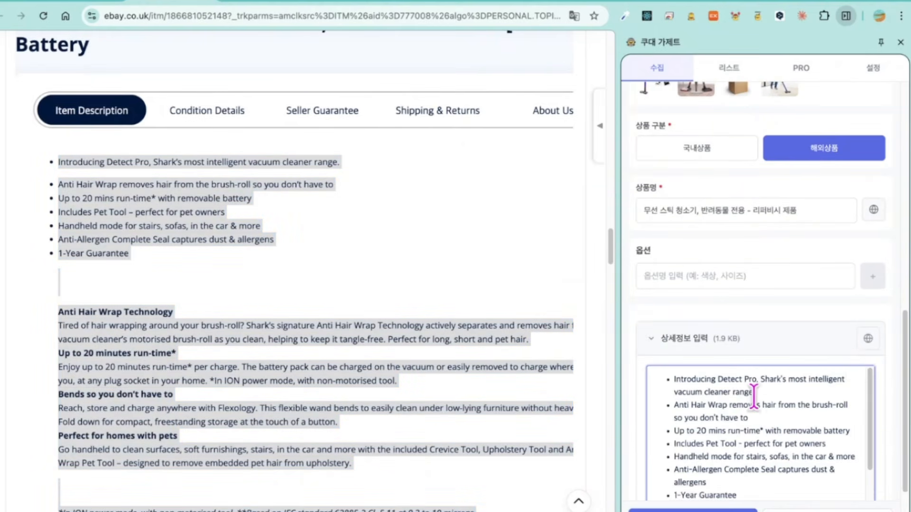
- Translate the pasted detailed information and the product name (상품명) into Korean
left_click(866, 337)
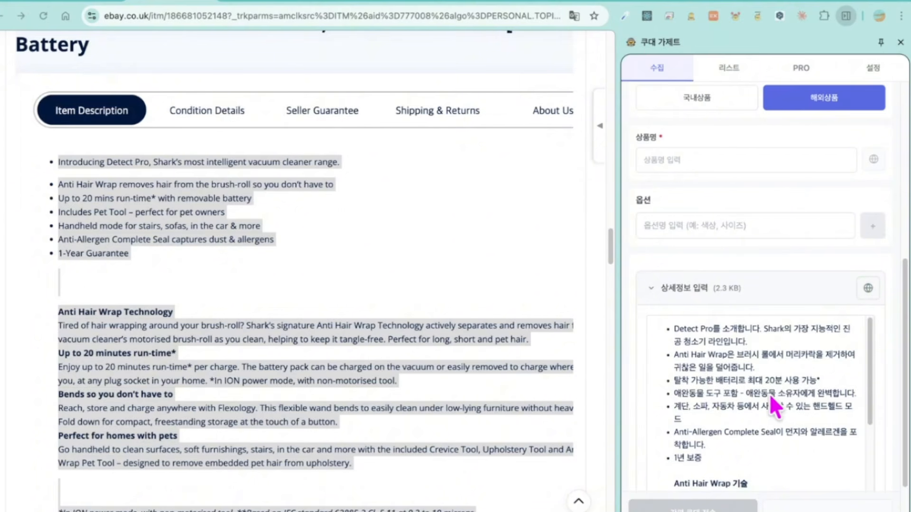
left_click_drag(749, 451, 717, 374)
left_click(752, 405)
scroll(747, 375, "down", 1)
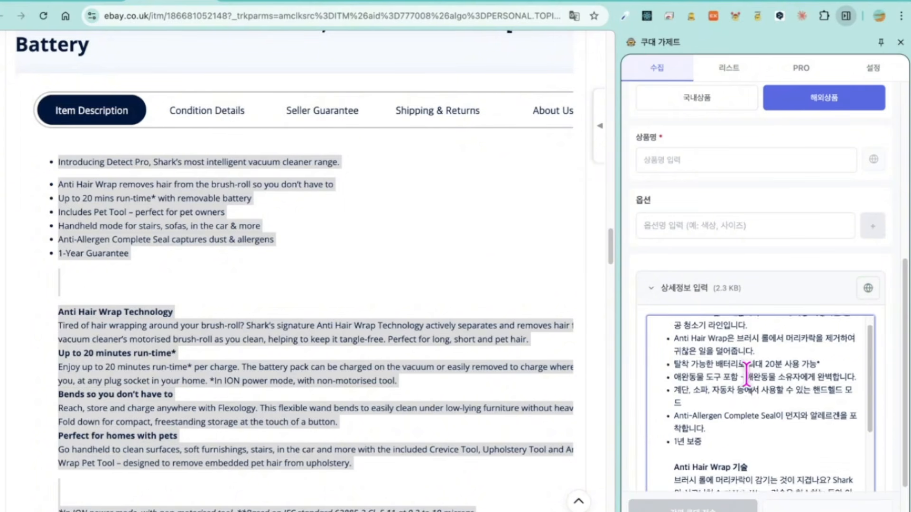
scroll(759, 389, "down", 5)
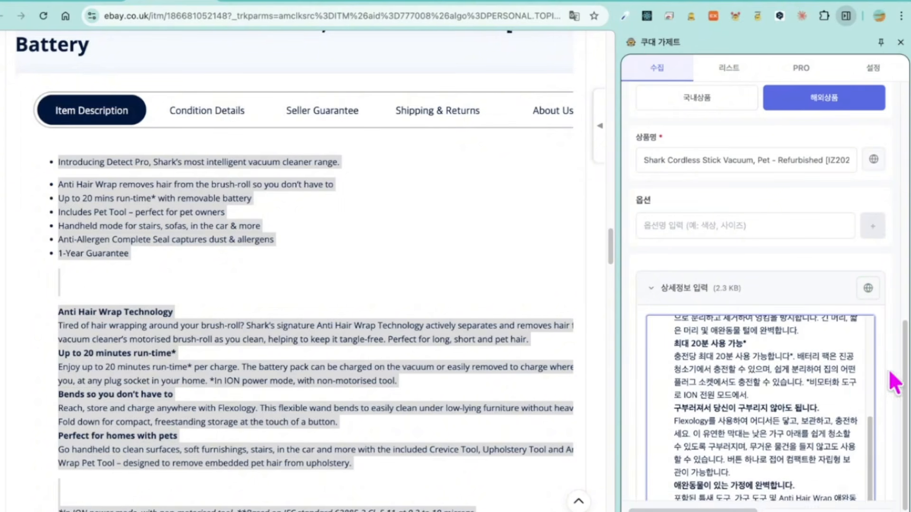
left_click(873, 160)
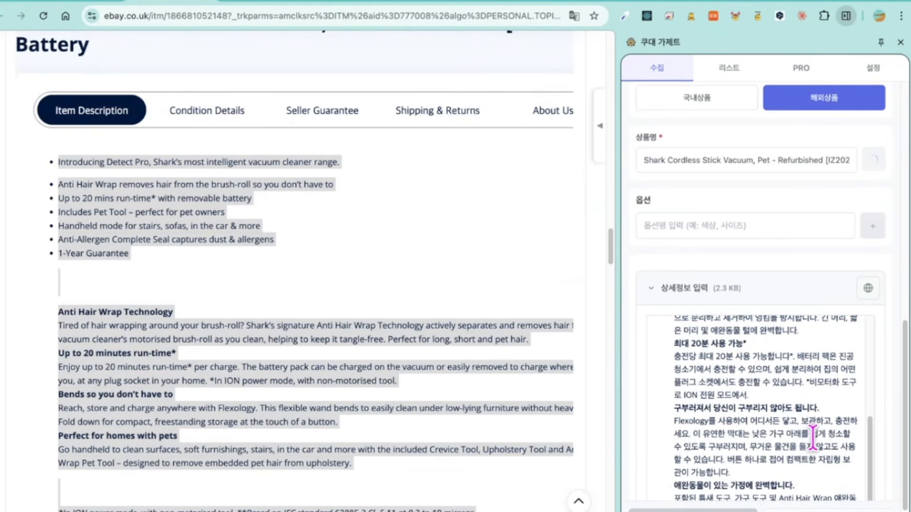
- Assign the meal tray, 조선호텔 logo, gift box and standing vacuum images as 썸네일+상세 and transfer the product to 쿠대
scroll(882, 332, "up", 15)
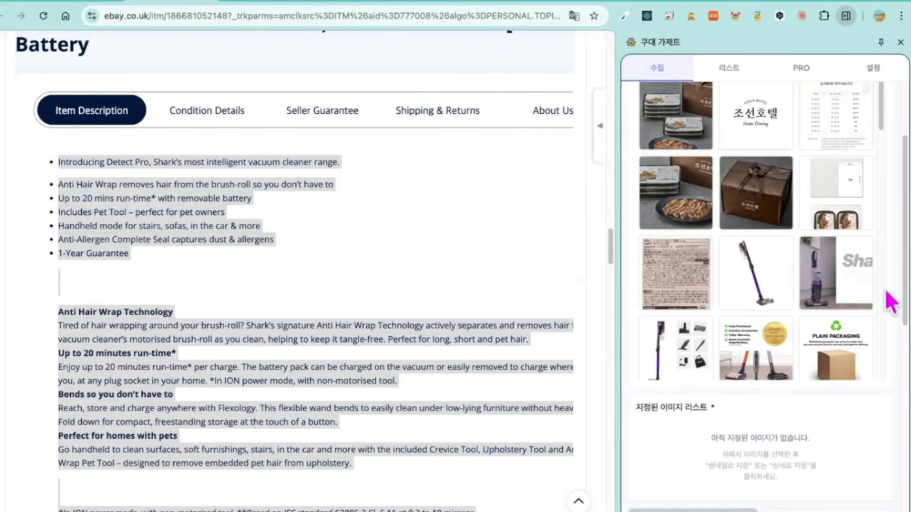
left_click(676, 109)
left_click(755, 119)
left_click(756, 195)
left_click(756, 275)
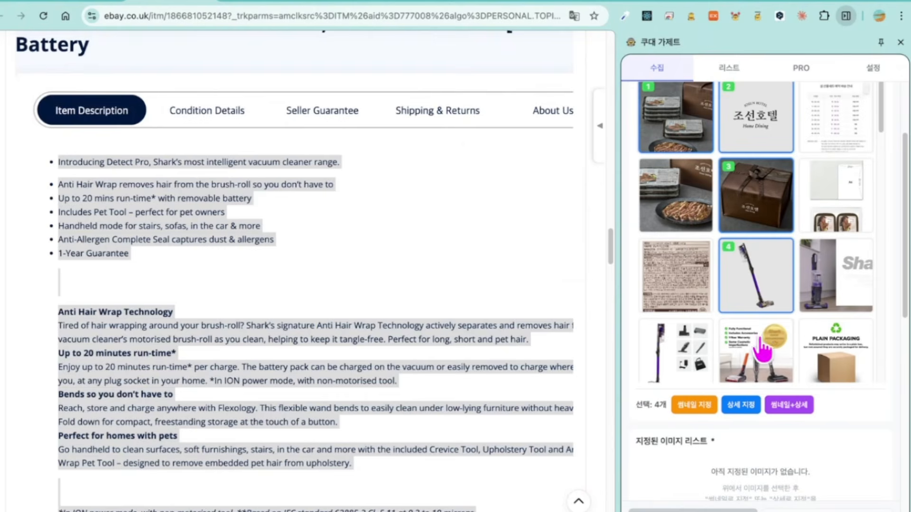
left_click(786, 408)
scroll(849, 408, "down", 10)
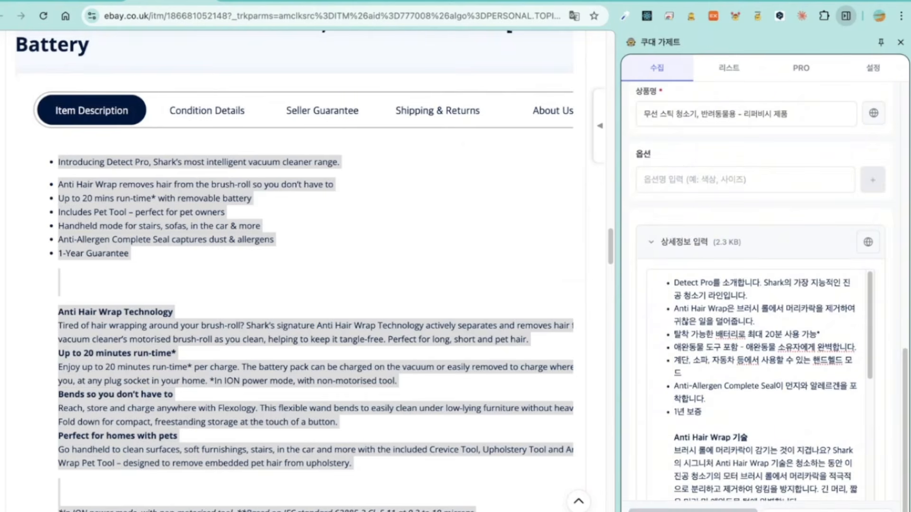
left_click(351, 263)
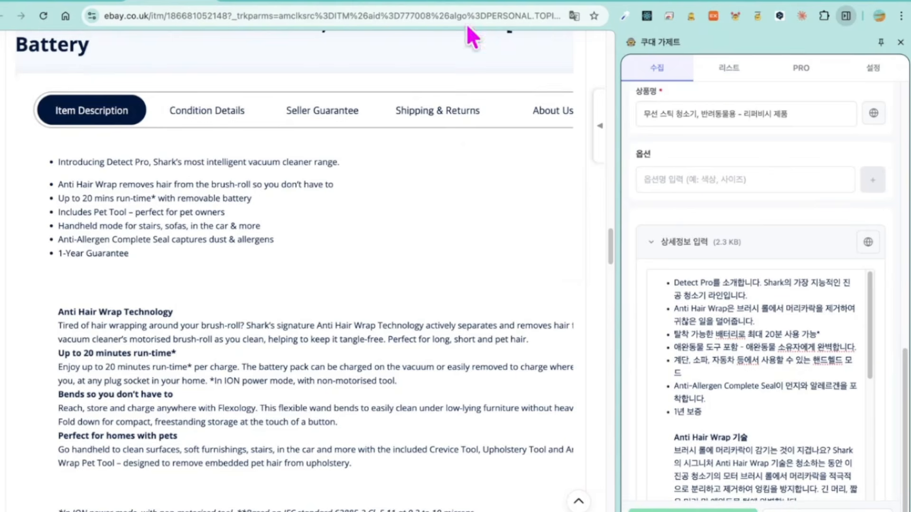
- Switch to the 쿠대 admin page and refresh the manual product list (수동상품)
left_click(704, 1)
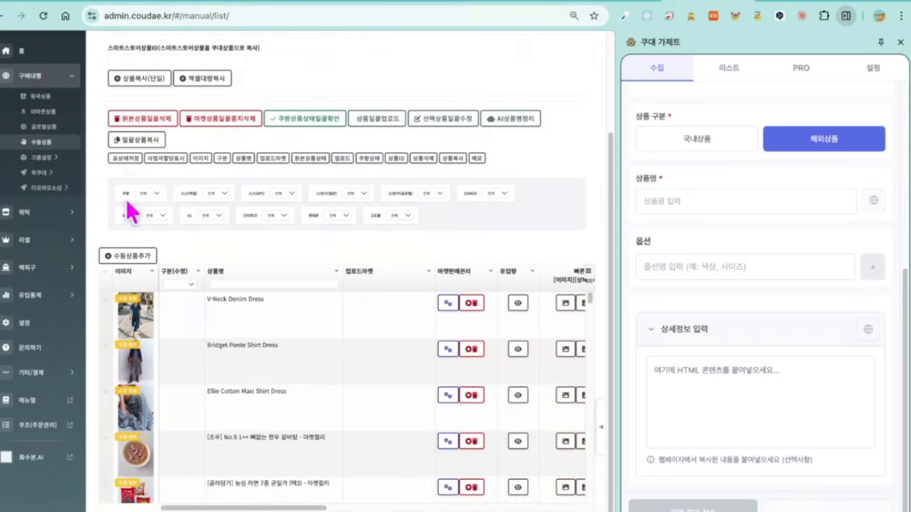
scroll(117, 61, "up", 3)
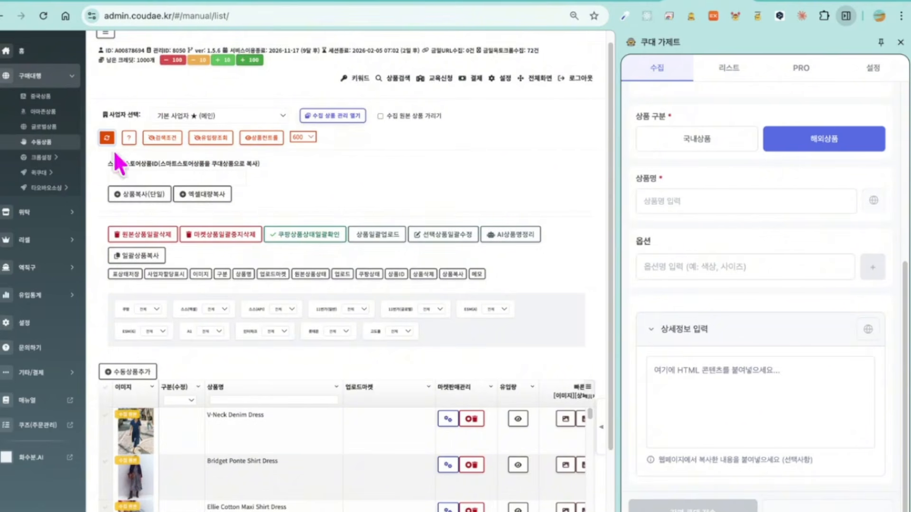
left_click(107, 138)
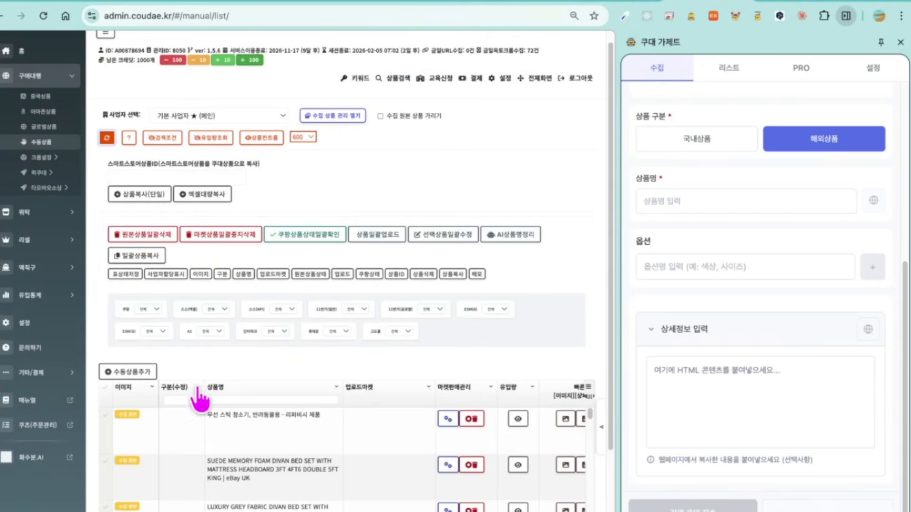
scroll(199, 334, "down", 2)
- Open the transferred cordless stick vacuum product and review its images, source URL and product names
left_click(138, 320)
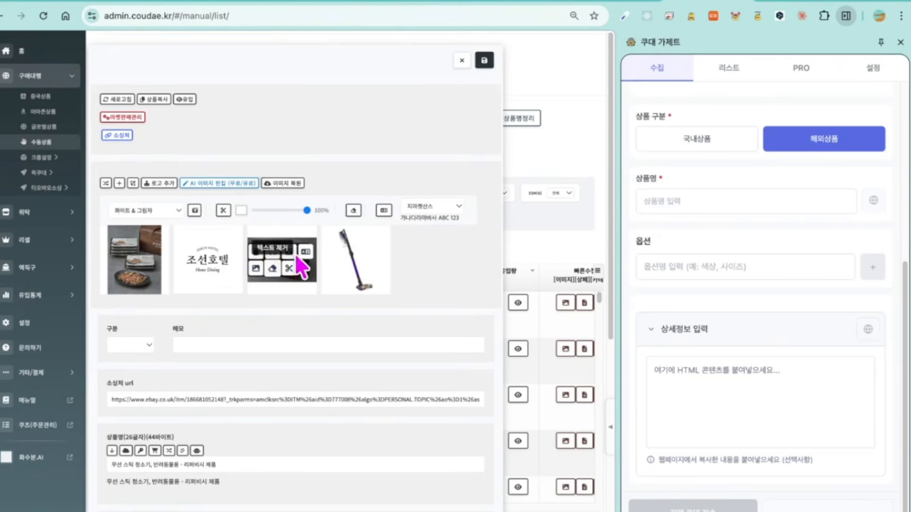
scroll(444, 264, "down", 5)
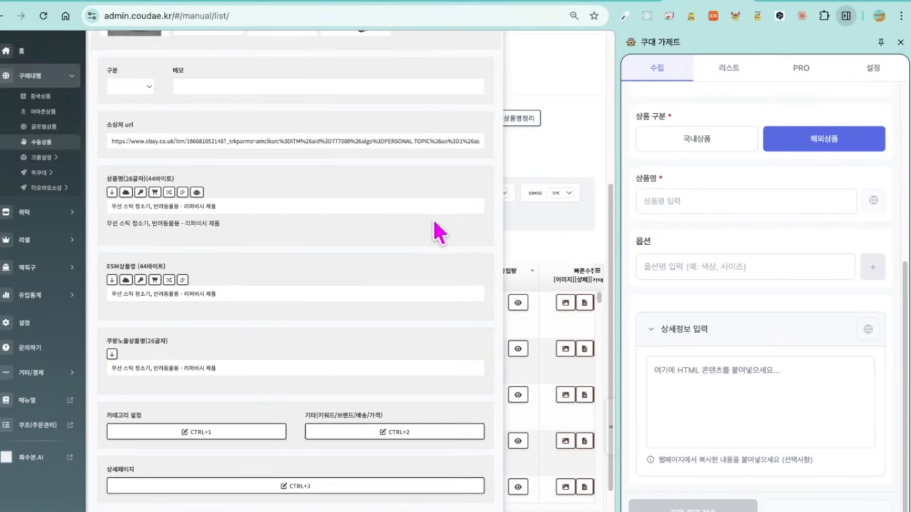
scroll(427, 214, "up", 5)
scroll(432, 278, "down", 6)
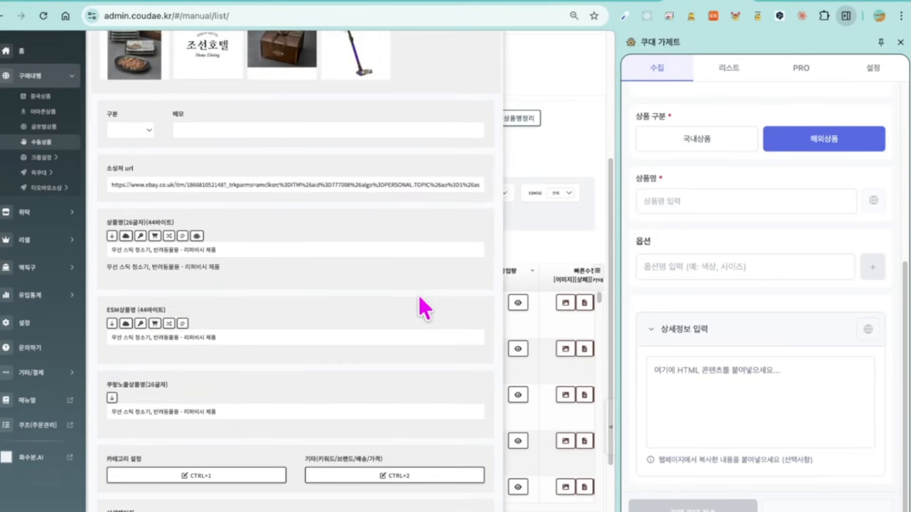
- Open the vacuum product's detail page (상세페이지) editor, examine its translated text and images, and close the editor and product
scroll(400, 313, "down", 1)
left_click(289, 369)
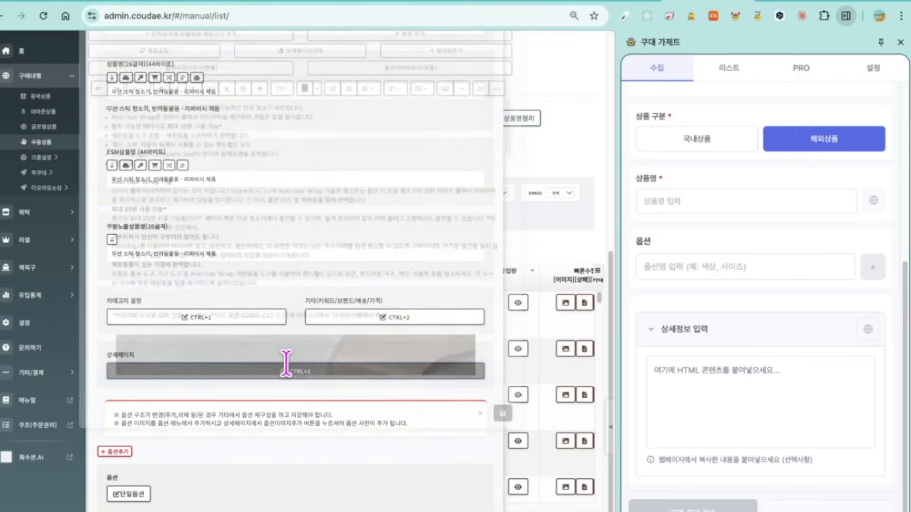
left_click_drag(111, 203, 401, 379)
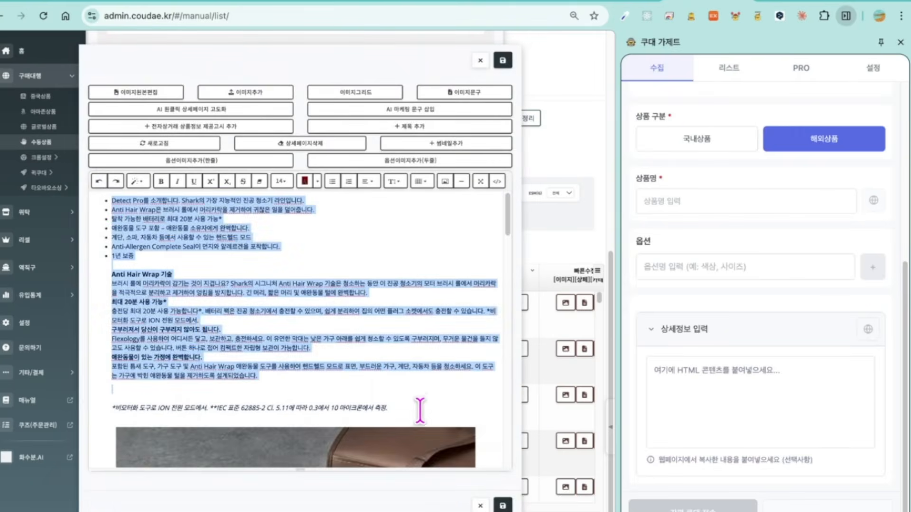
left_click(419, 411)
scroll(416, 397, "down", 2)
scroll(416, 397, "down", 15)
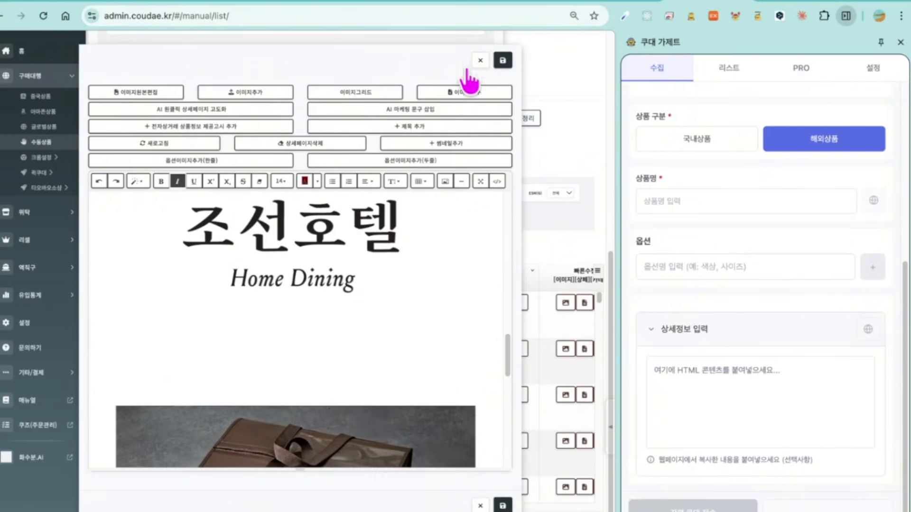
left_click(480, 60)
scroll(459, 150, "up", 10)
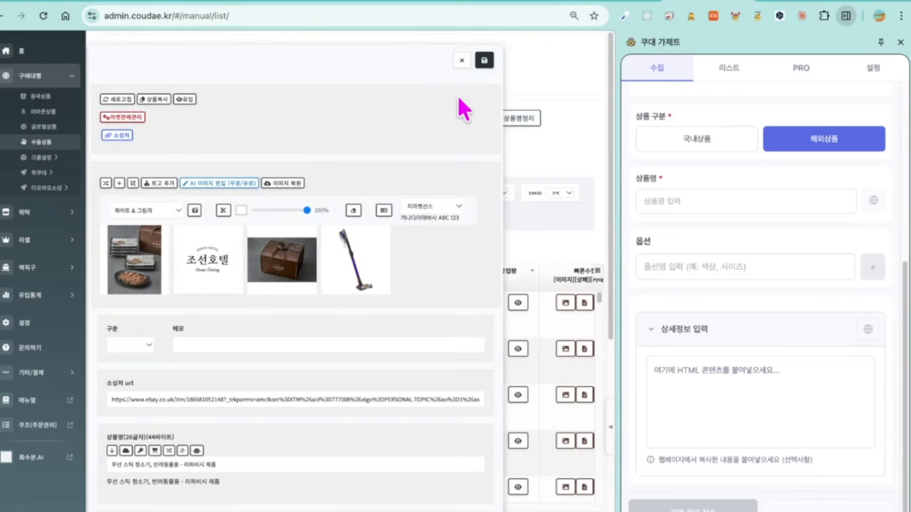
left_click(461, 60)
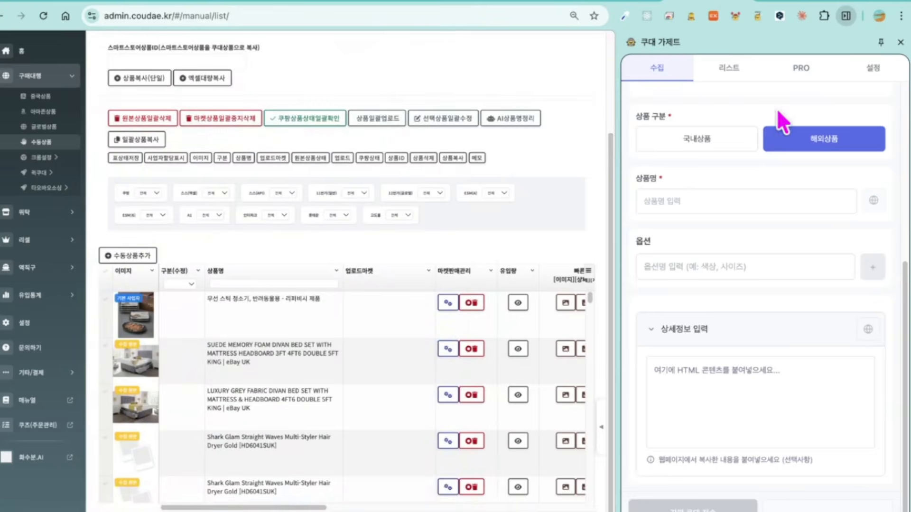
- Return to the eBay Shark Cordless Stick Vacuum page and widen the 쿠대 가제트 panel to show more collected images per row
left_click(163, 2)
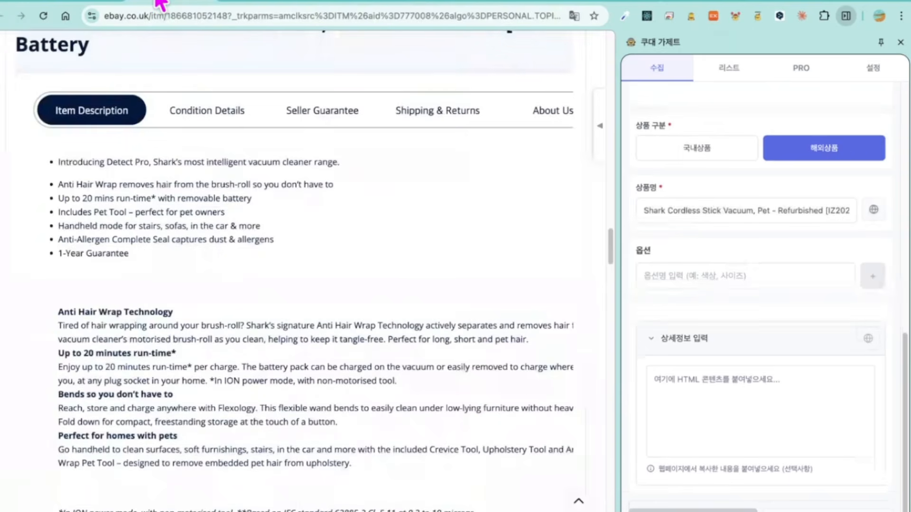
scroll(711, 319, "up", 3)
scroll(736, 234, "down", 3)
left_click_drag(600, 122, 484, 125)
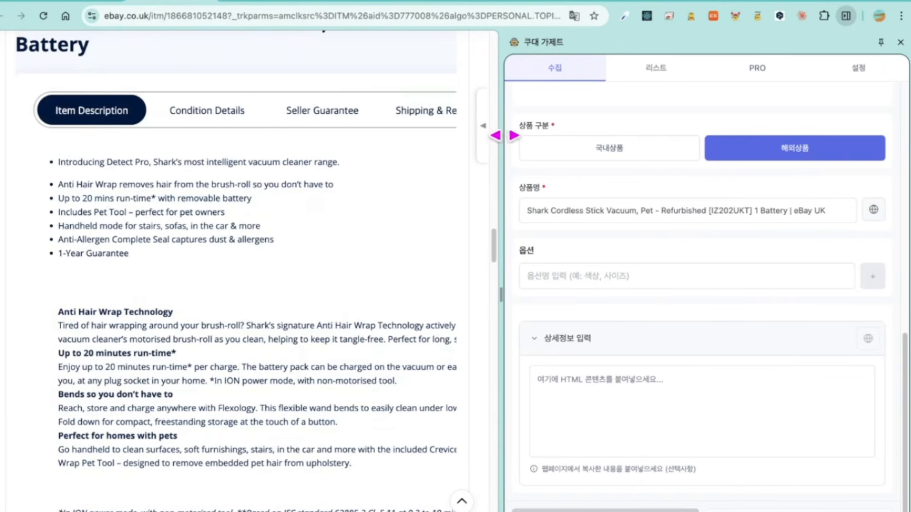
scroll(695, 301, "up", 5)
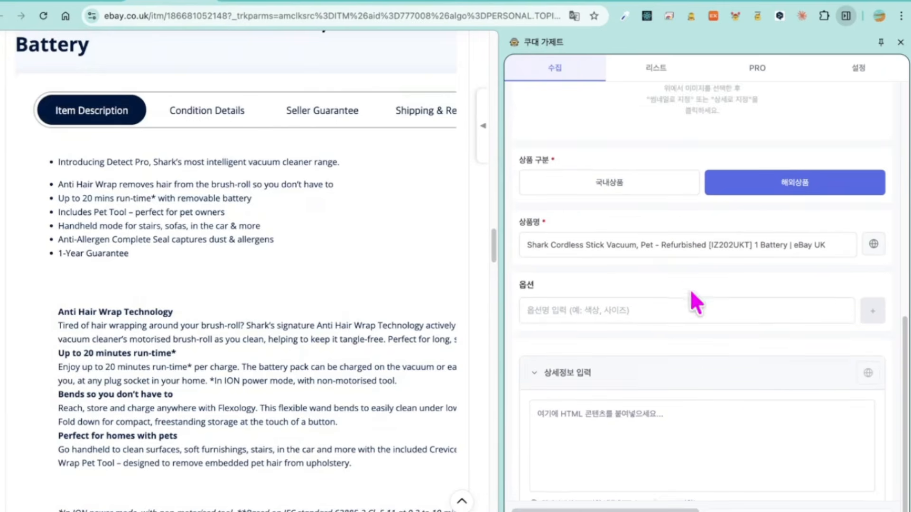
scroll(669, 170, "up", 5)
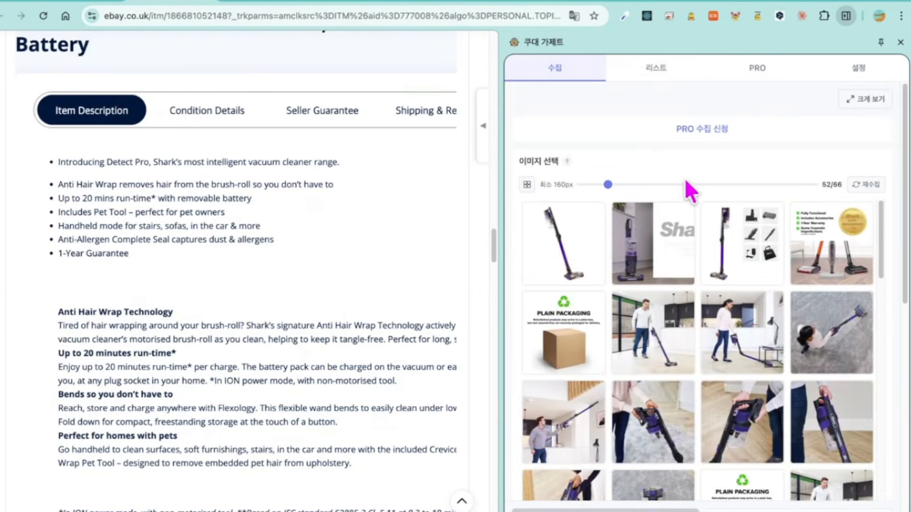
- Assign the first eight vacuum images as both thumbnail and detail (썸네일+상세) and save the product to the collection list
mouse_move(562, 247)
left_mouse_down()
mouse_move(807, 314)
mouse_move(571, 334)
left_mouse_up()
scroll(778, 346, "down", 15)
scroll(903, 361, "down", 8)
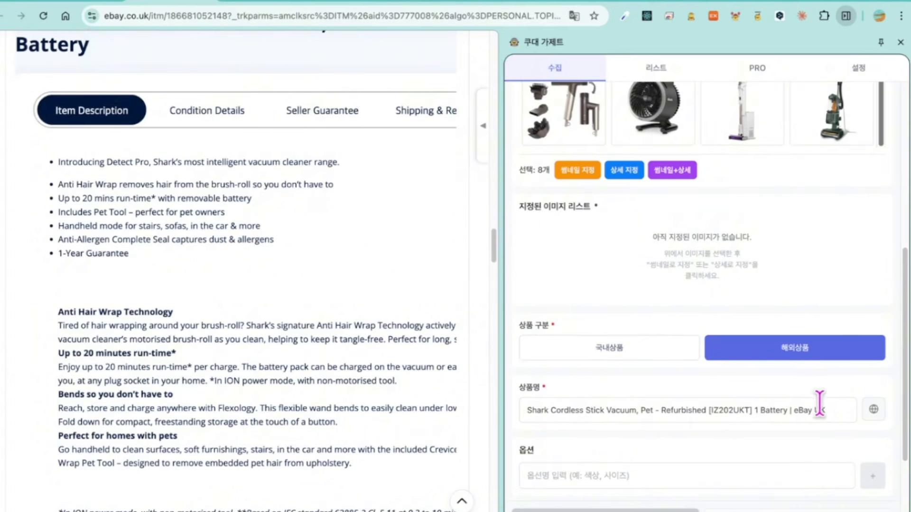
scroll(790, 378, "down", 1)
left_click(669, 145)
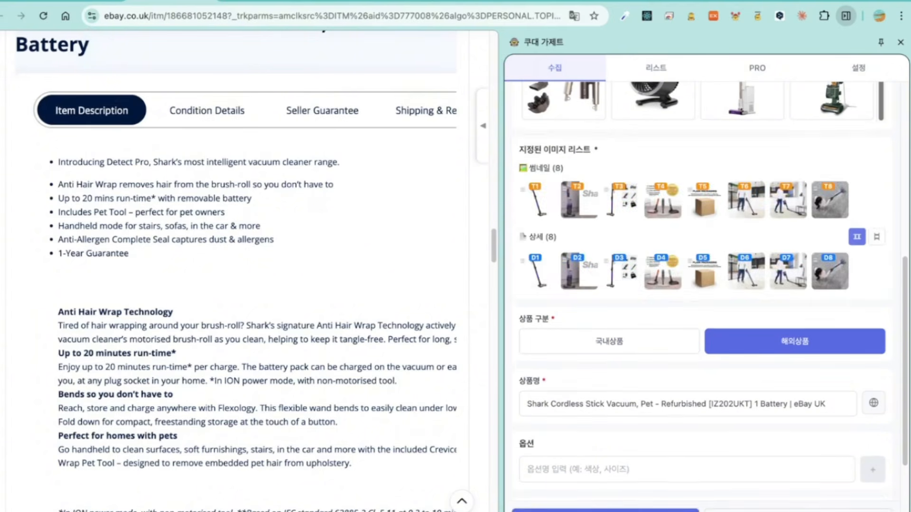
left_click(605, 510)
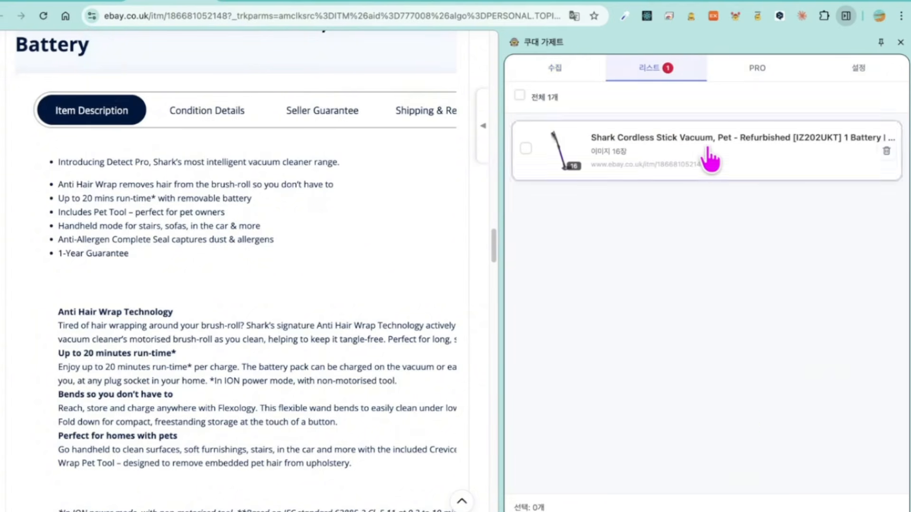
- Open the saved Shark vacuum in the list for editing and add an option named 옵션
left_click(709, 156)
scroll(847, 266, "down", 3)
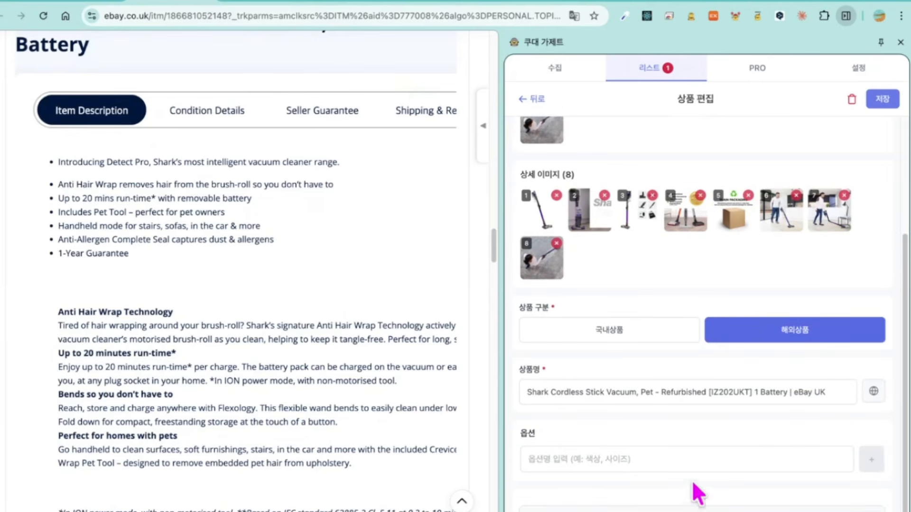
left_click(651, 464)
type("dhqtu")
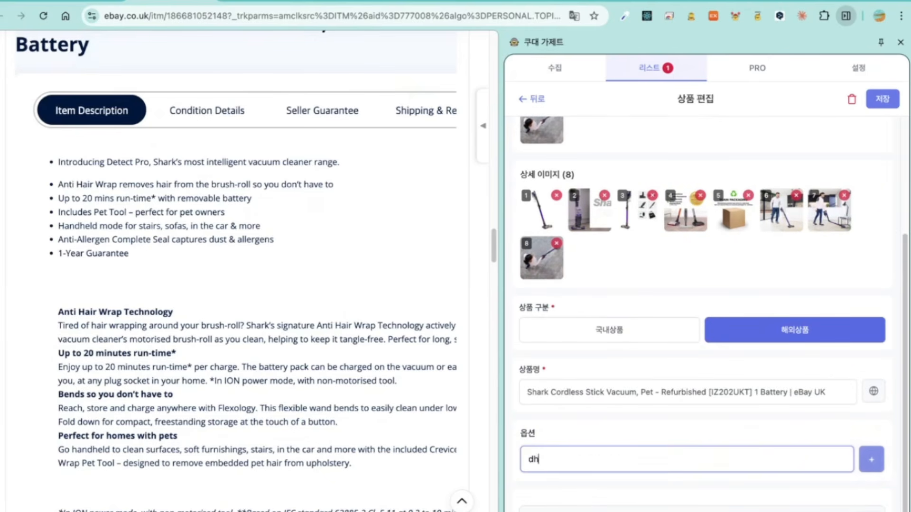
key("BackSpace")
key("BackSpace")
type("옵션")
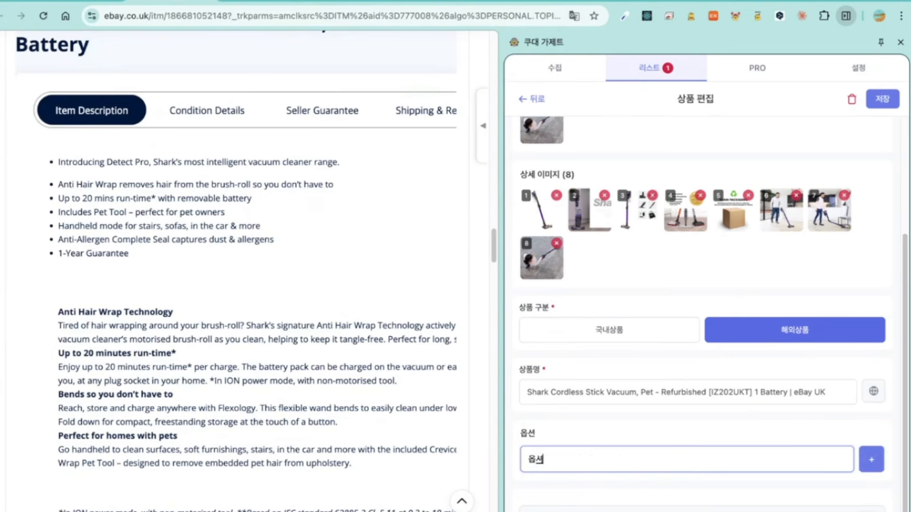
key("Return")
scroll(707, 384, "down", 2)
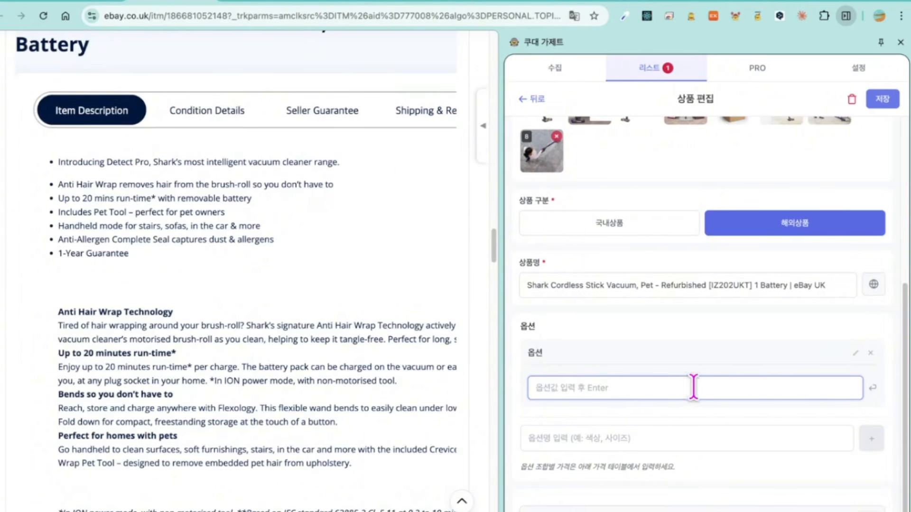
- Narrow the extension panel, open the collection view in the large window (크게 보기), and widen that window
scroll(664, 255, "up", 1)
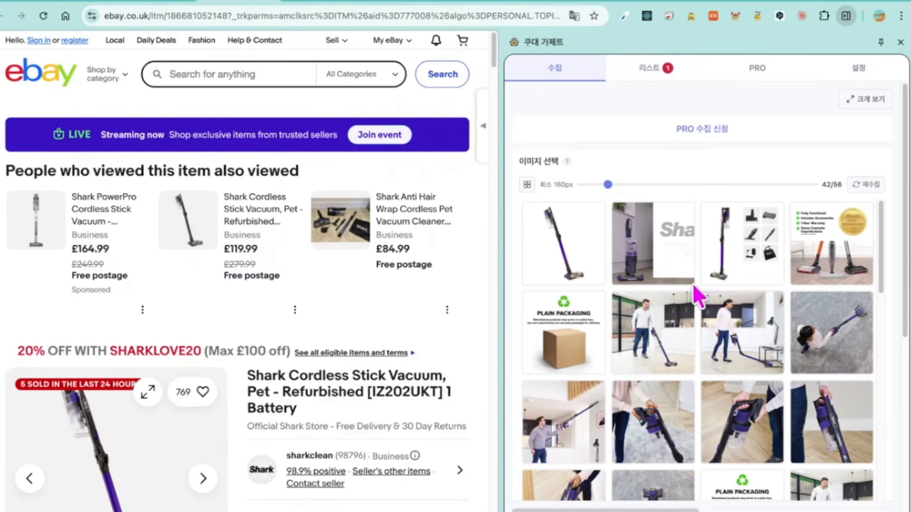
scroll(711, 304, "down", 15)
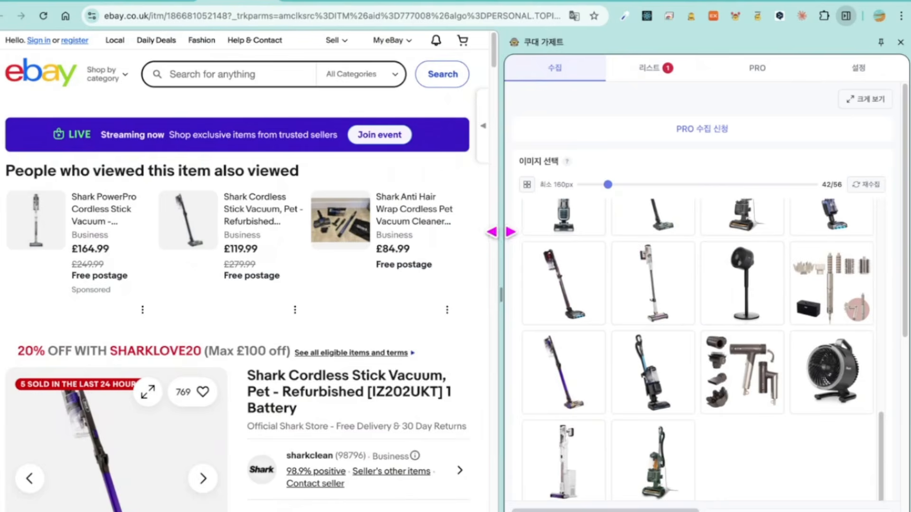
left_click_drag(499, 230, 584, 226)
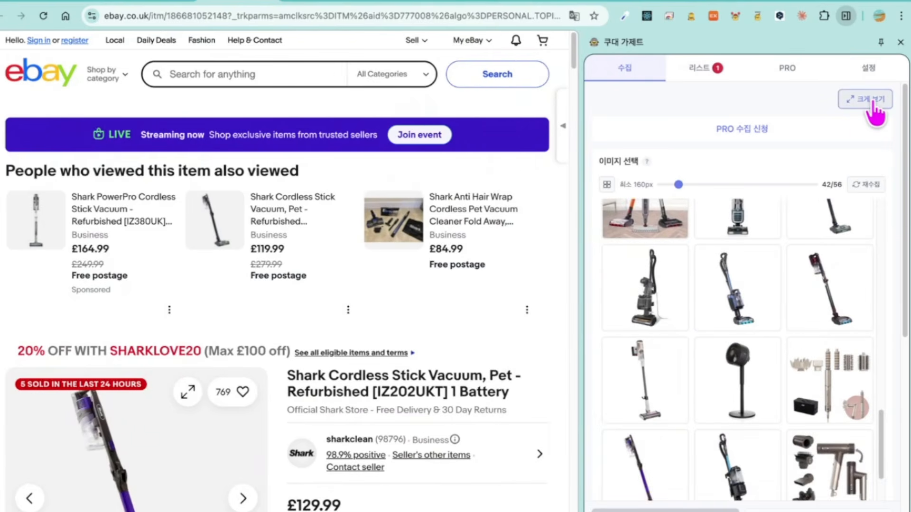
scroll(811, 284, "up", 10)
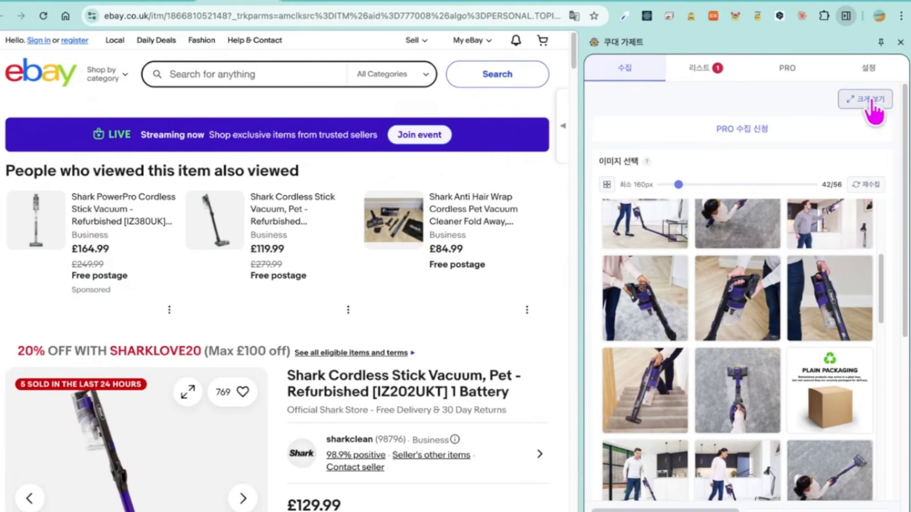
scroll(329, 306, "down", 2)
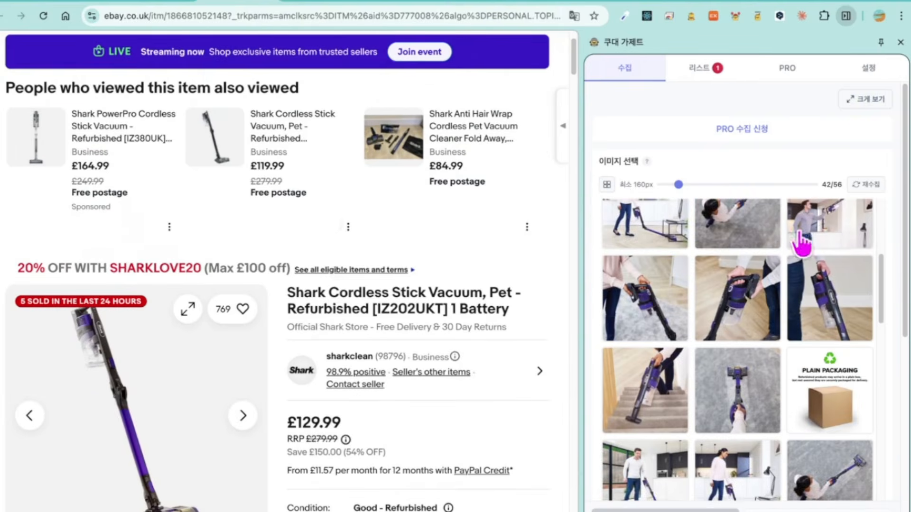
left_click(862, 97)
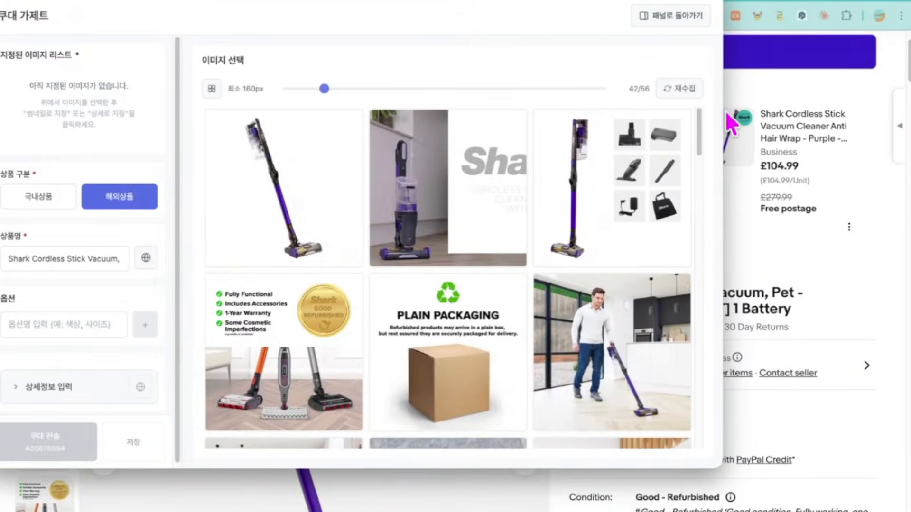
left_click_drag(723, 110, 905, 112)
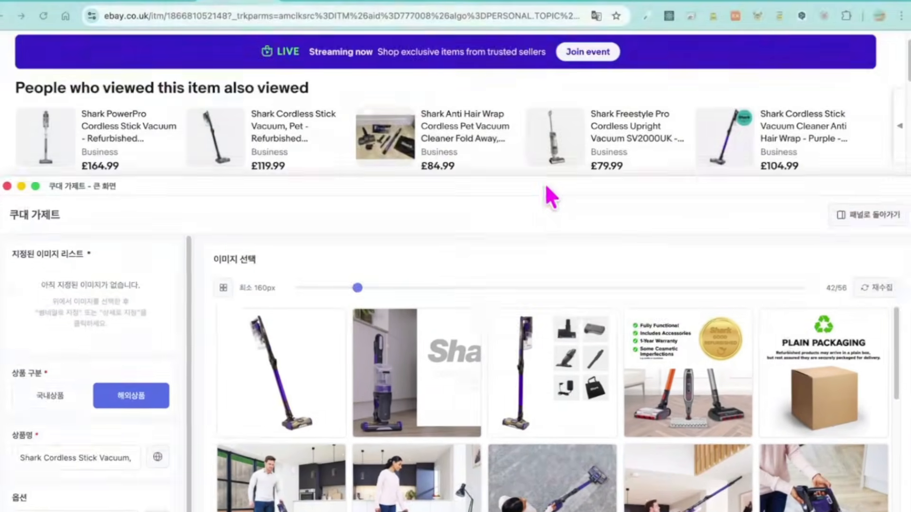
- Reposition the large 쿠대 가제트 window and the eBay browser window, placing the large window over the eBay page
left_click_drag(545, 184, 438, 142)
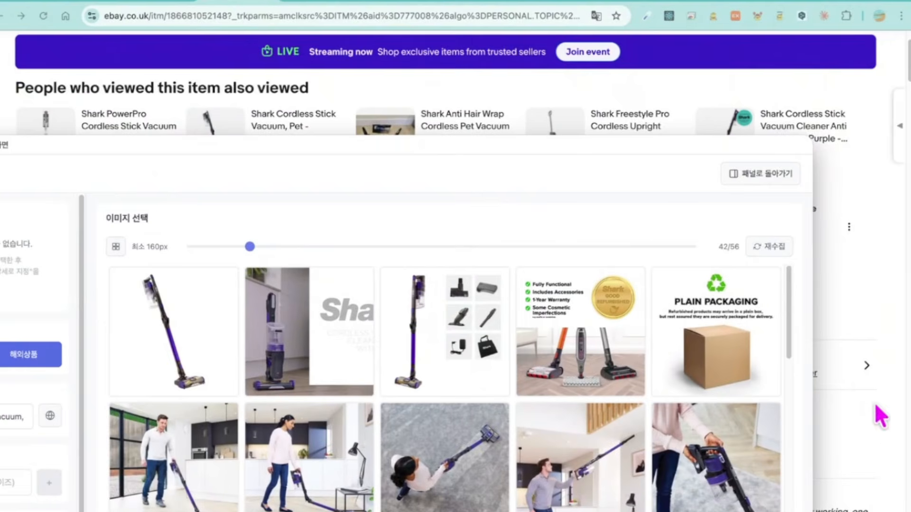
left_click_drag(596, 148, 671, 55)
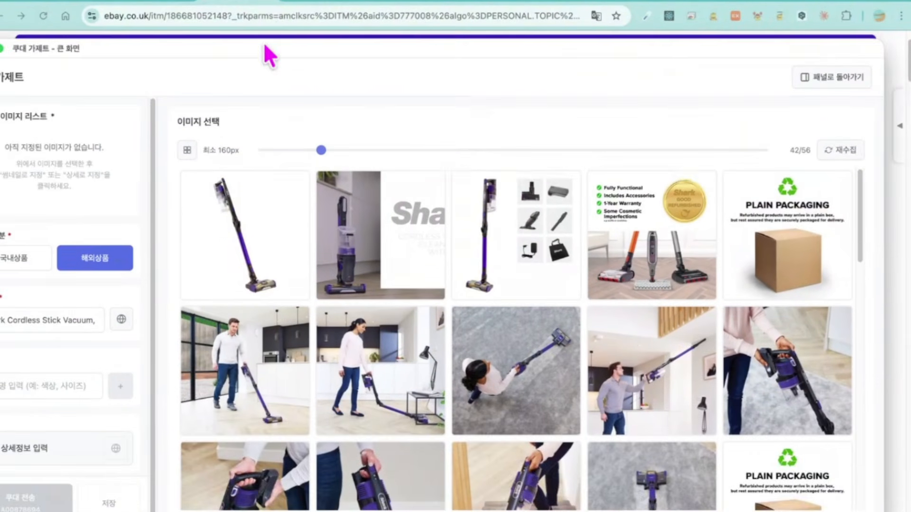
left_click_drag(271, 45, 661, 69)
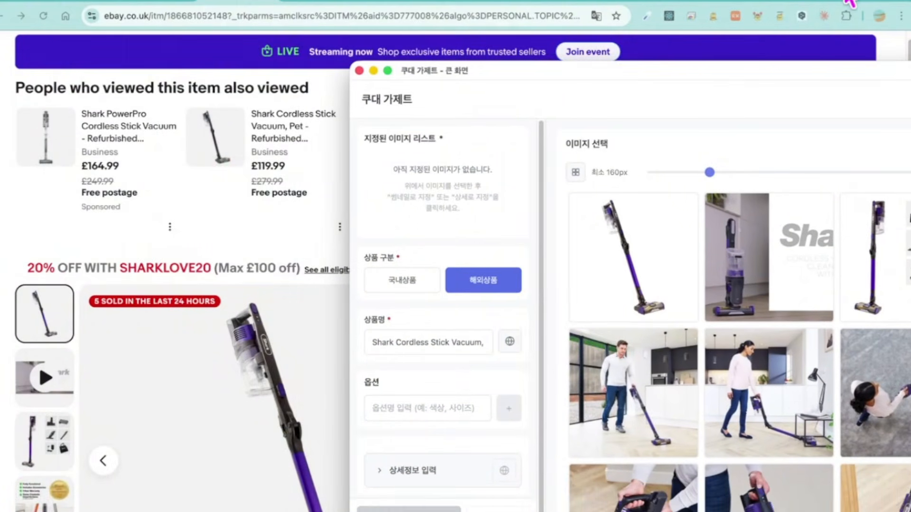
left_click_drag(875, 3, 589, 7)
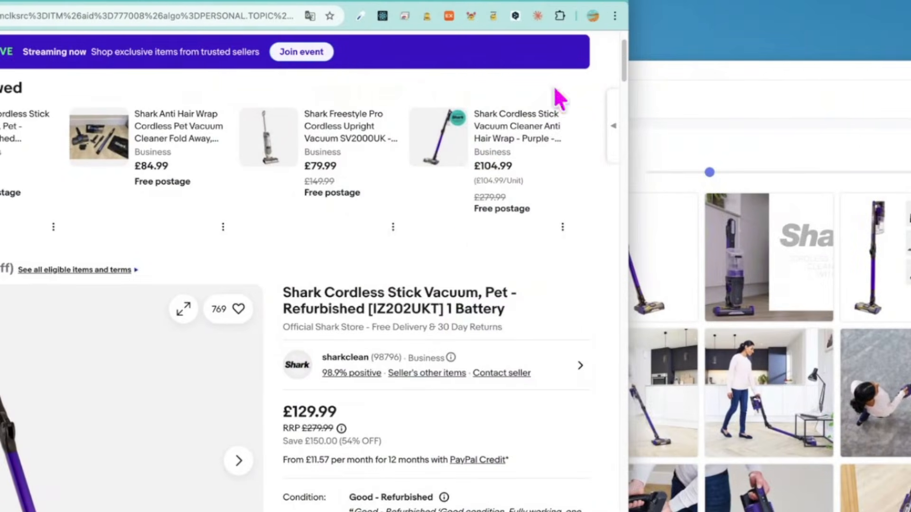
left_click_drag(788, 67, 460, 58)
left_click_drag(568, 2, 857, 6)
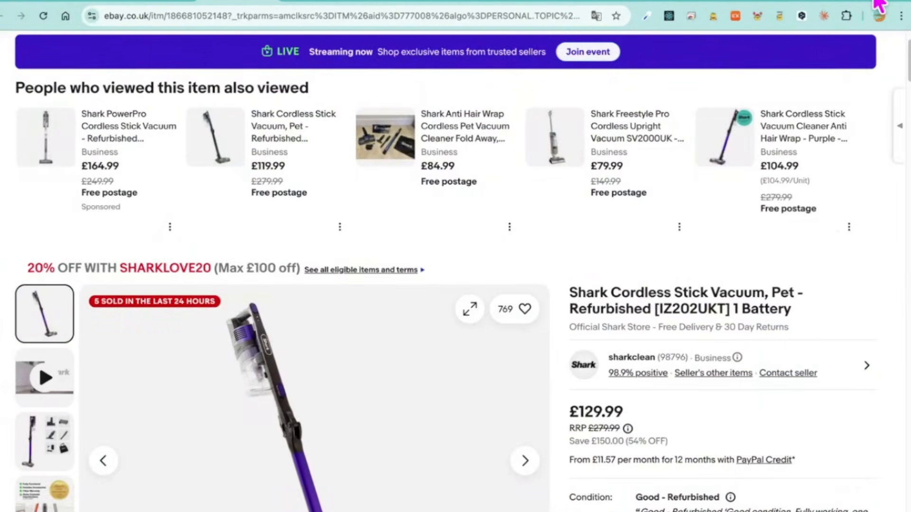
left_click(909, 61)
left_click_drag(622, 60, 612, 21)
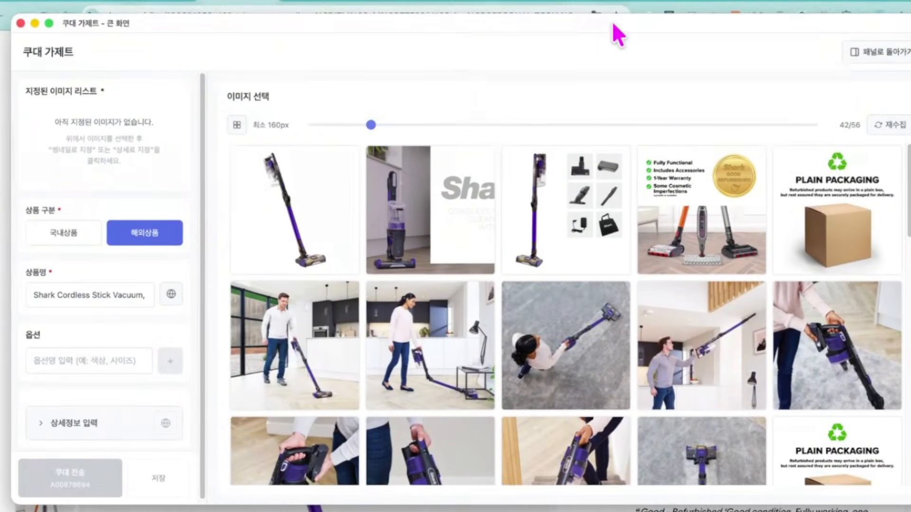
- Select the first ten vacuum images in the large window and assign them as both thumbnail and detail (썸네일+상세)
mouse_move(311, 215)
left_mouse_down()
mouse_move(451, 227)
mouse_move(319, 332)
mouse_move(667, 260)
mouse_move(862, 326)
mouse_move(669, 377)
left_mouse_up()
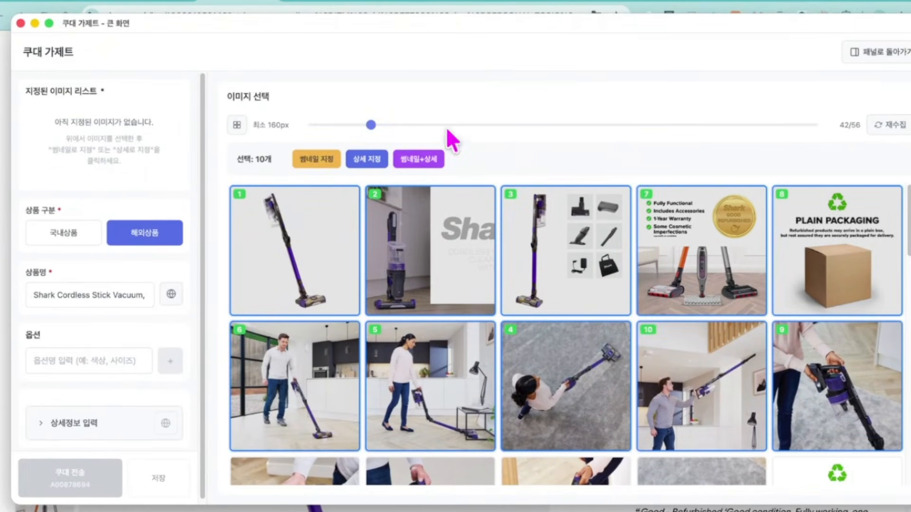
left_click(431, 160)
scroll(151, 238, "down", 3)
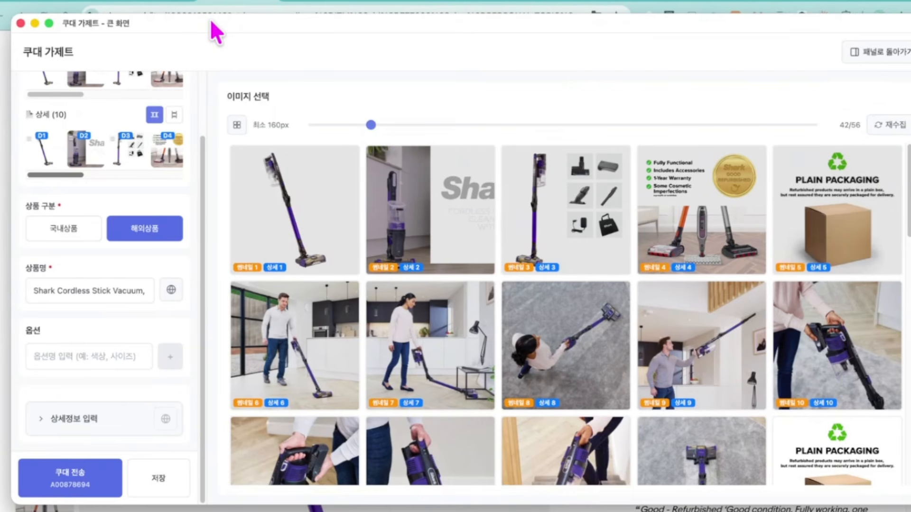
- Move the large window and the browser apart, and open eBay's Shark Freestyle Pro Cordless Upright Vacuum SV2000UK page for collection
left_click_drag(206, 28, 569, 87)
left_click_drag(886, 2, 724, 3)
scroll(349, 256, "down", 1)
left_click(392, 134)
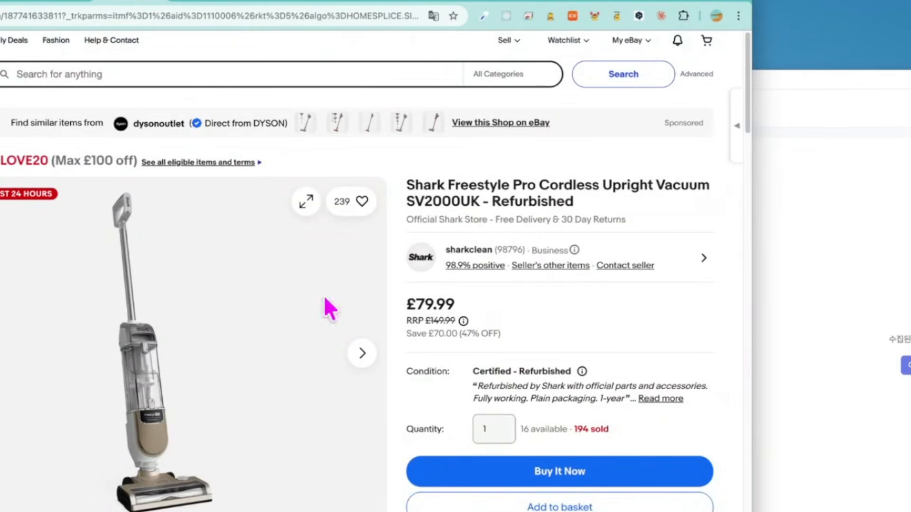
scroll(332, 313, "down", 3)
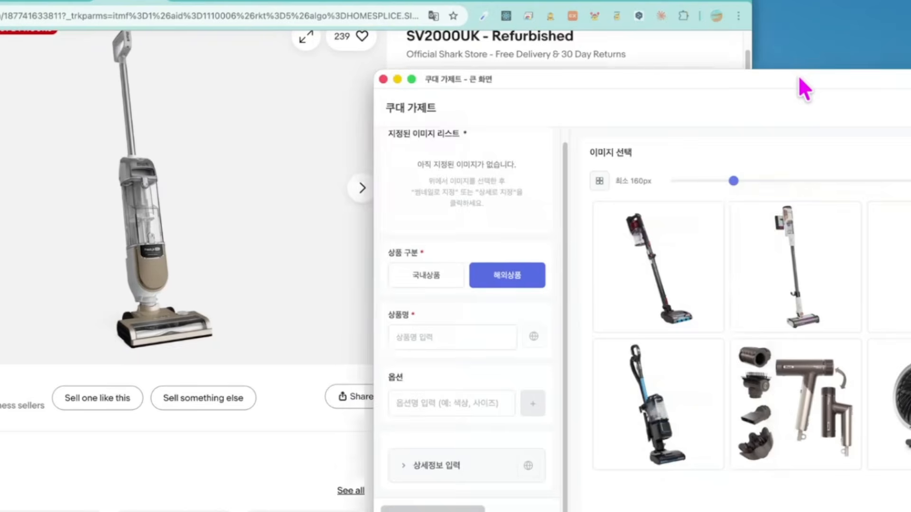
- Place the large window over the eBay page, assign the first eight images as both thumbnail and detail (썸네일+상세), and save the product
left_click_drag(797, 88, 559, 45)
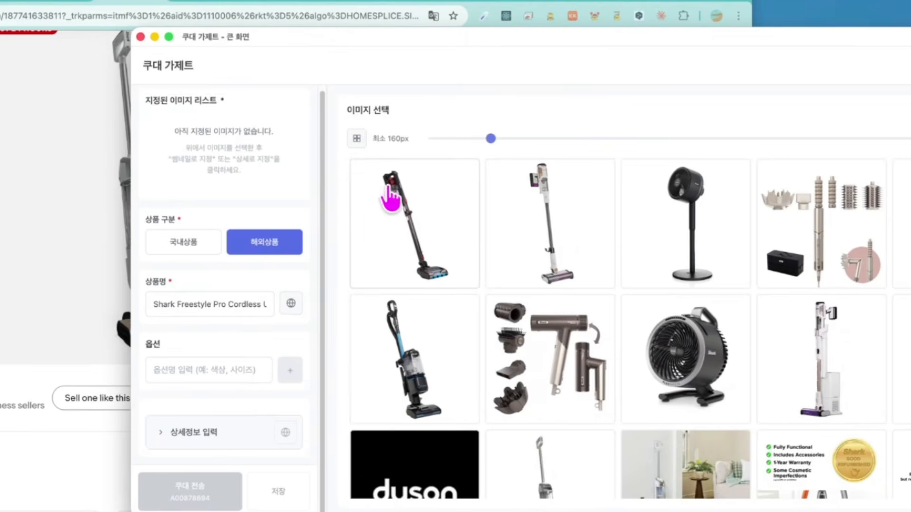
scroll(467, 206, "down", 3)
scroll(467, 206, "up", 3)
mouse_move(458, 203)
left_mouse_down()
mouse_move(783, 274)
mouse_move(427, 407)
left_mouse_up()
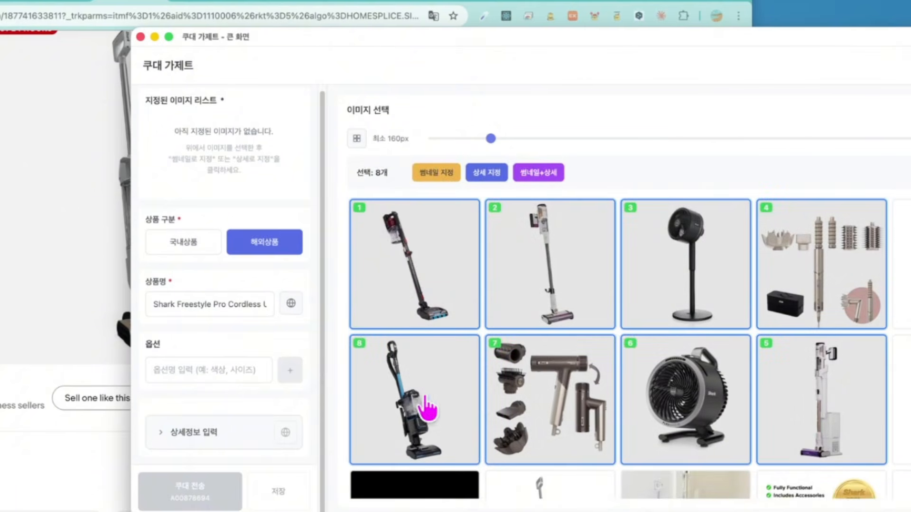
left_click(522, 171)
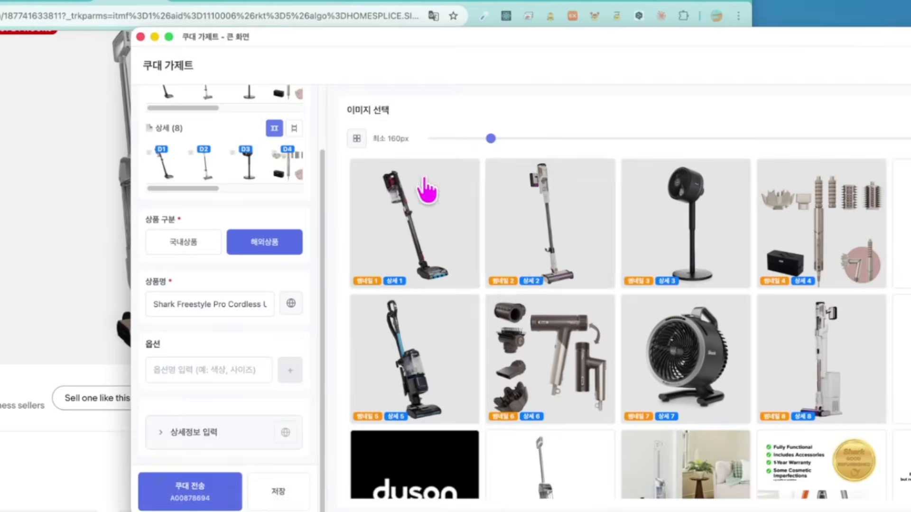
left_click(285, 493)
left_click(698, 107)
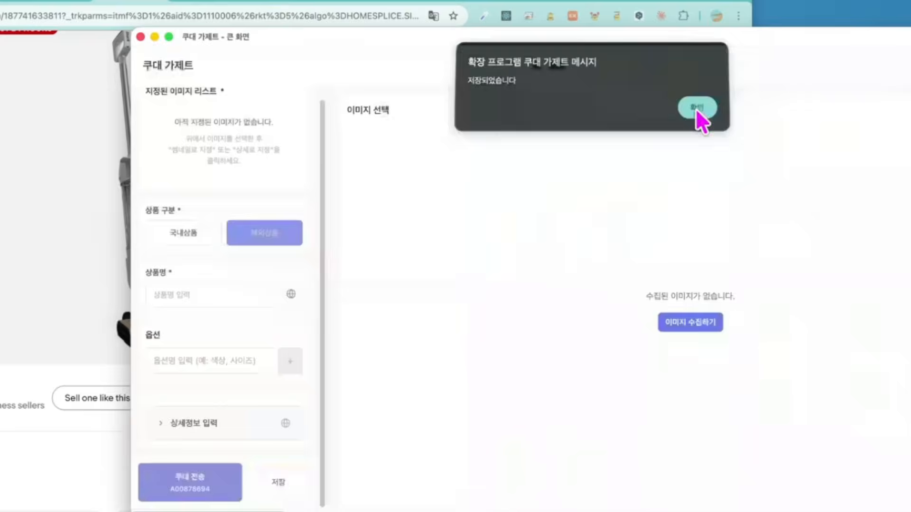
- Open eBay's Shark Cordless Stick Vacuum, Pet IZ202UKTDB page for collection and bring the large window in front of it
left_click(69, 432)
scroll(304, 427, "down", 5)
left_click(306, 375)
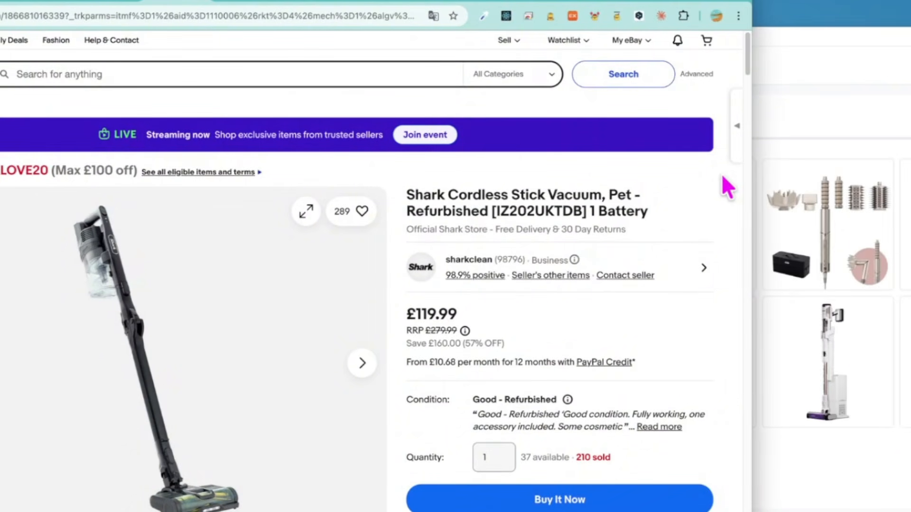
left_click(804, 37)
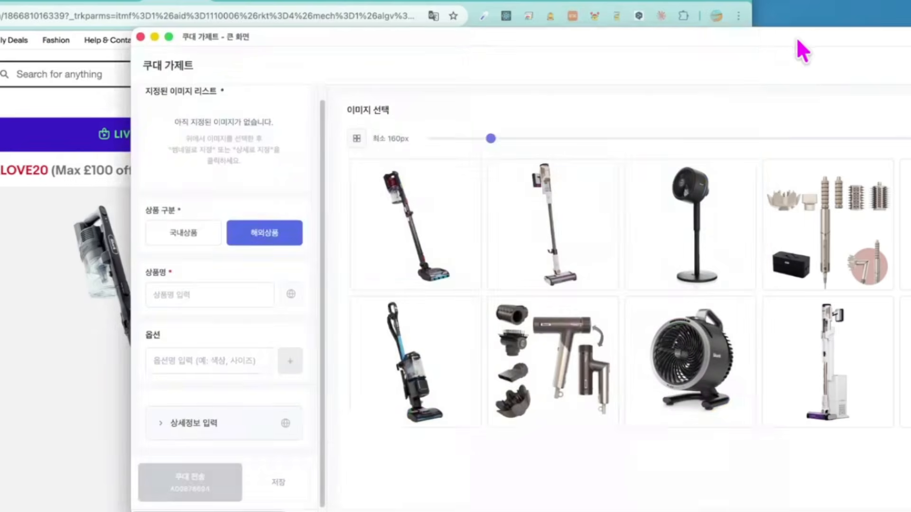
scroll(279, 247, "up", 1)
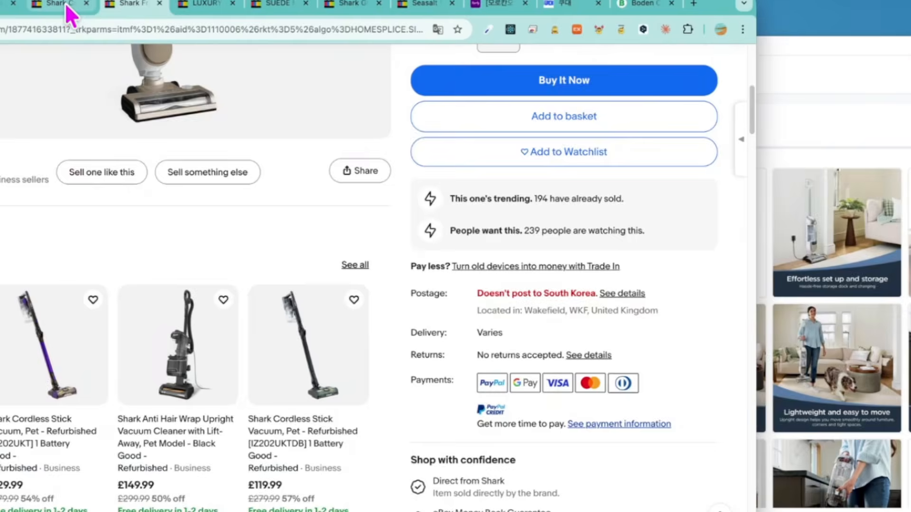
- Switch among the open eBay product pages to compare the images collected for each, ending on the Shark IZ202UKT vacuum
left_click(71, 3)
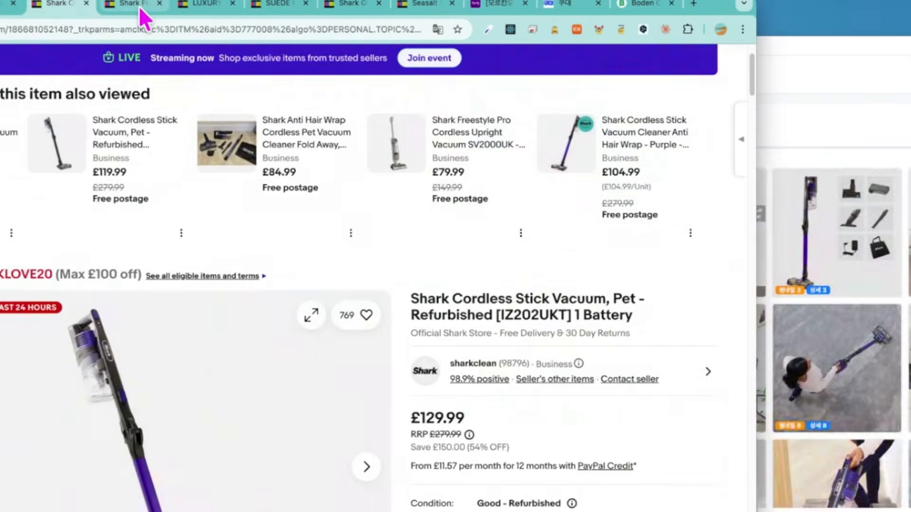
left_click(51, 11)
left_click(38, 5)
left_click(193, 4)
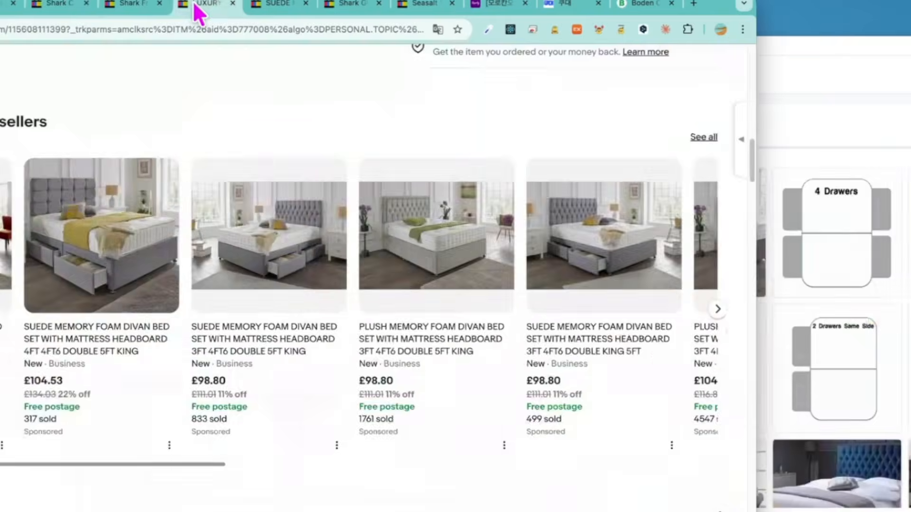
left_click(135, 6)
left_click(53, 4)
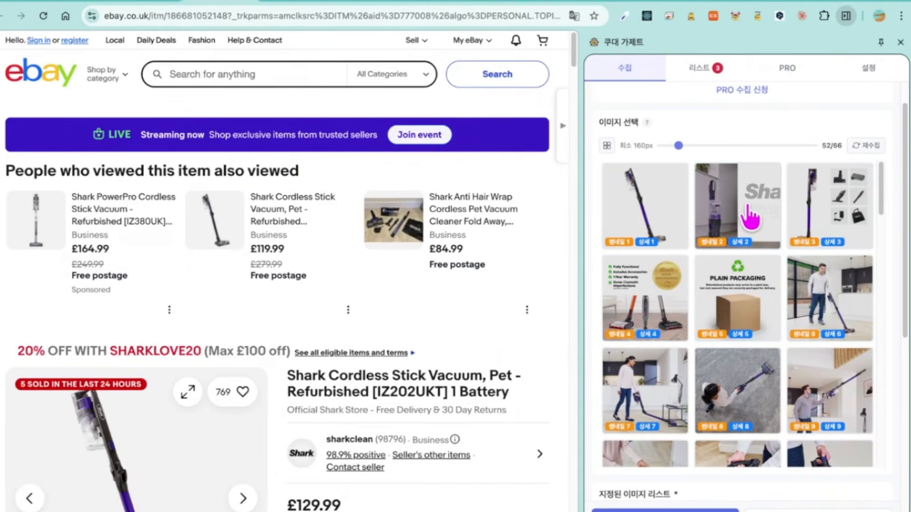
scroll(819, 203, "up", 1)
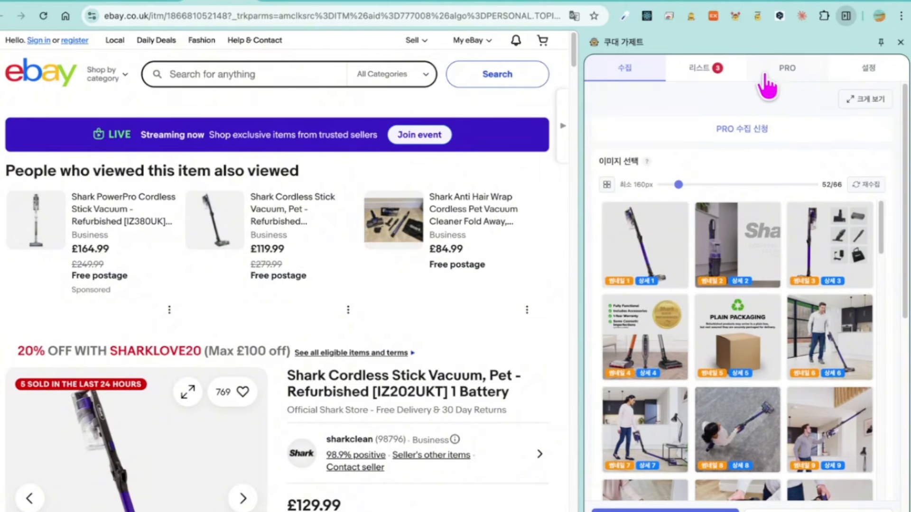
- Open the PRO feature overview in the 쿠대 가제트 panel and widen the panel to read it
left_click(767, 76)
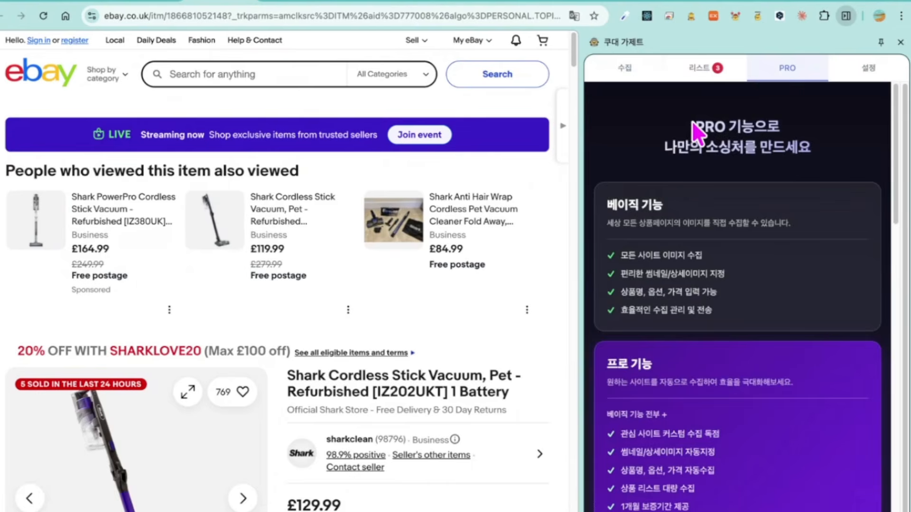
left_click_drag(581, 171, 395, 189)
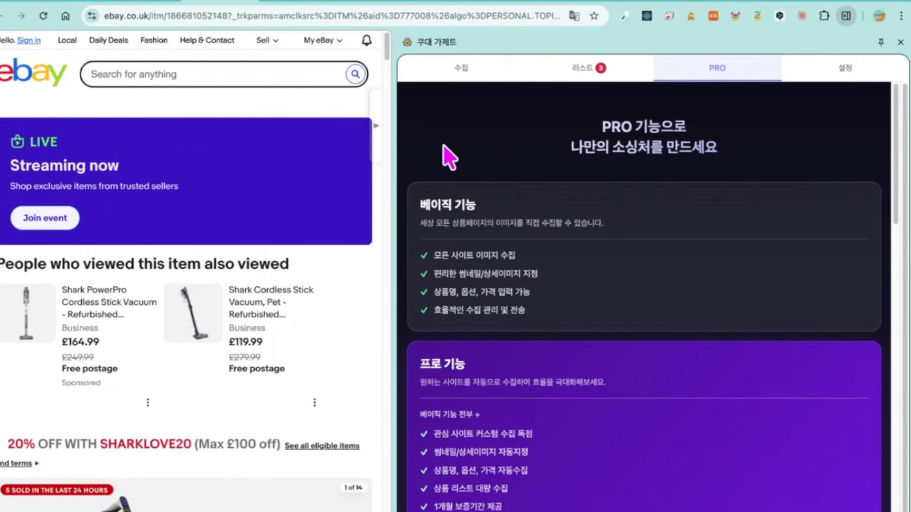
left_click_drag(394, 141, 447, 136)
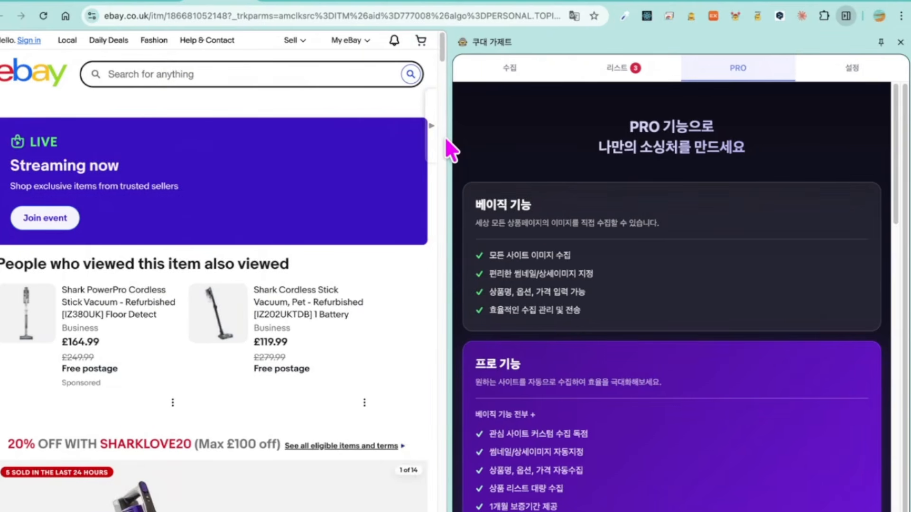
scroll(368, 305, "down", 15)
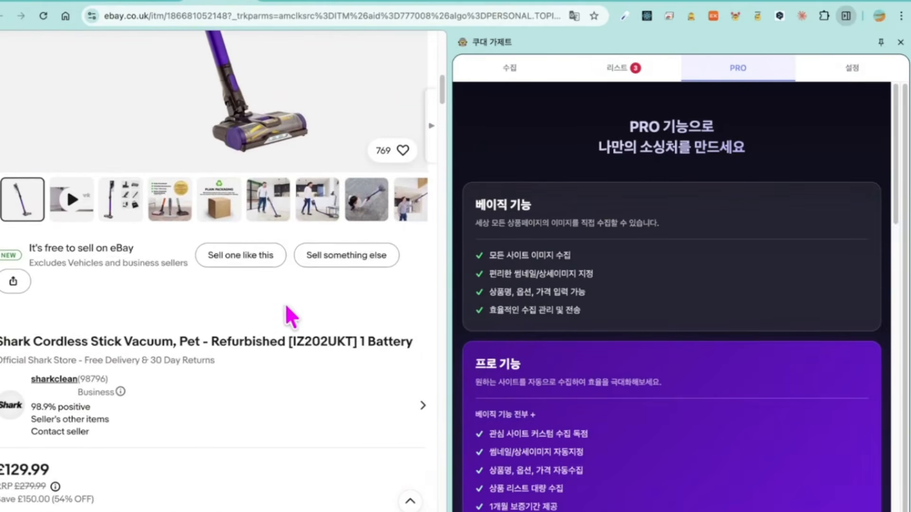
- Return to the collection view (수집) and review the Shark vacuum's collected images, thumbnail and detail lists, product name and option field
left_click(508, 71)
scroll(590, 244, "down", 5)
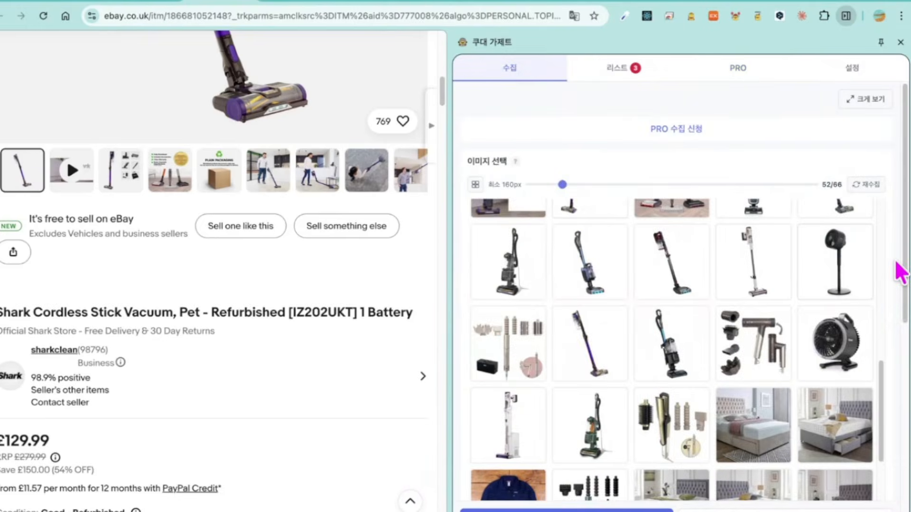
scroll(899, 273, "down", 10)
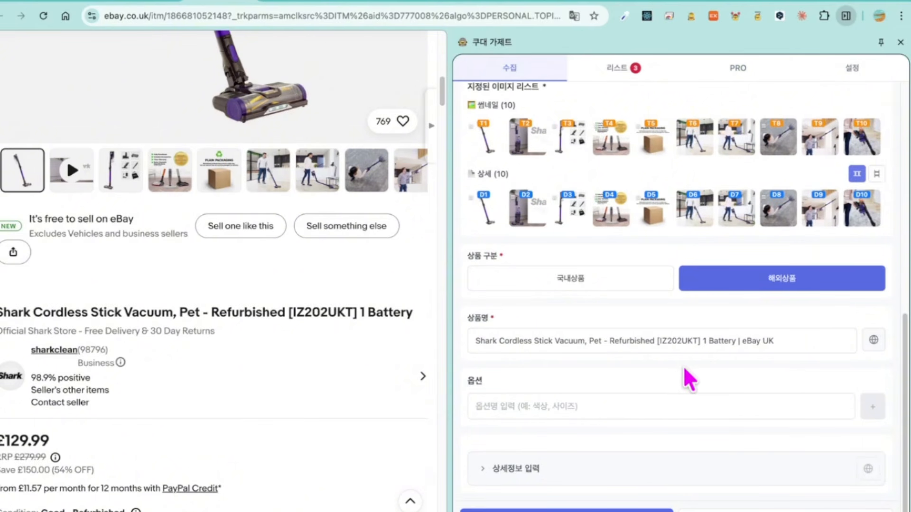
left_click(606, 400)
left_click(577, 378)
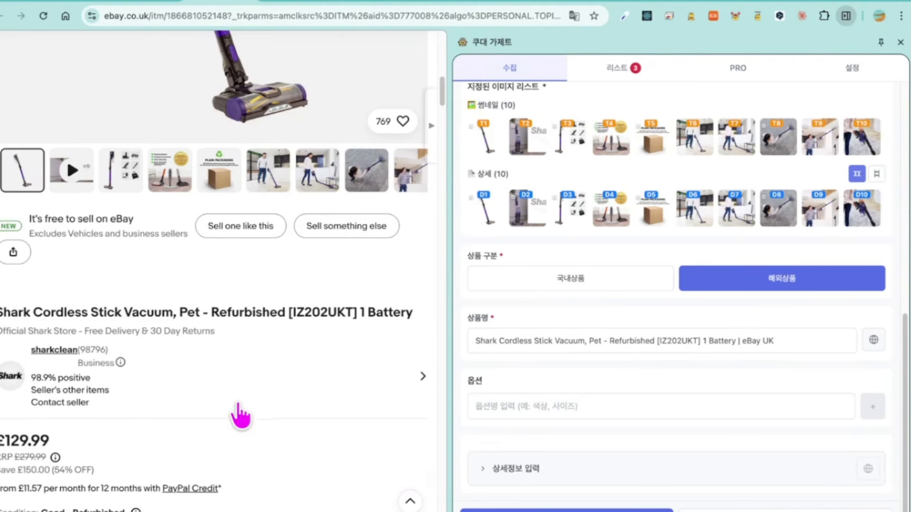
scroll(234, 417, "up", 3)
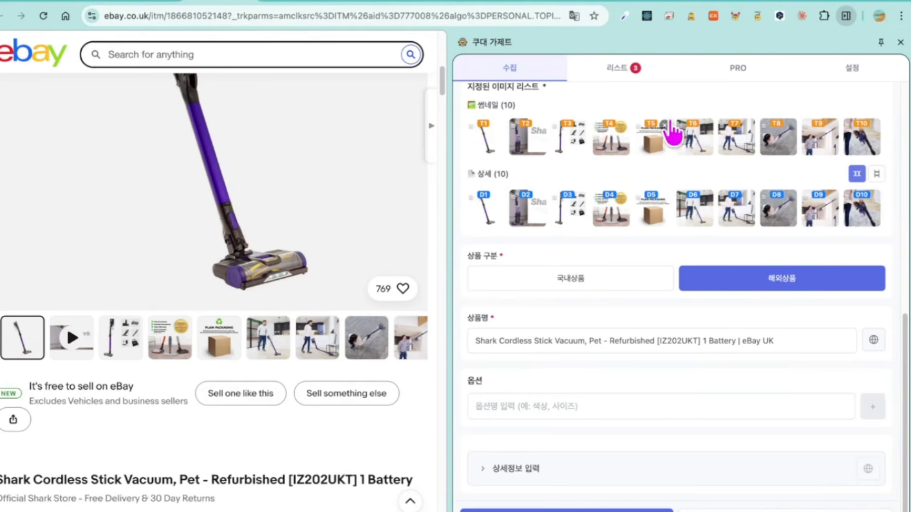
- Reopen the PRO feature overview, highlight part of its heading, and switch to the Boden store homepage
left_click(724, 76)
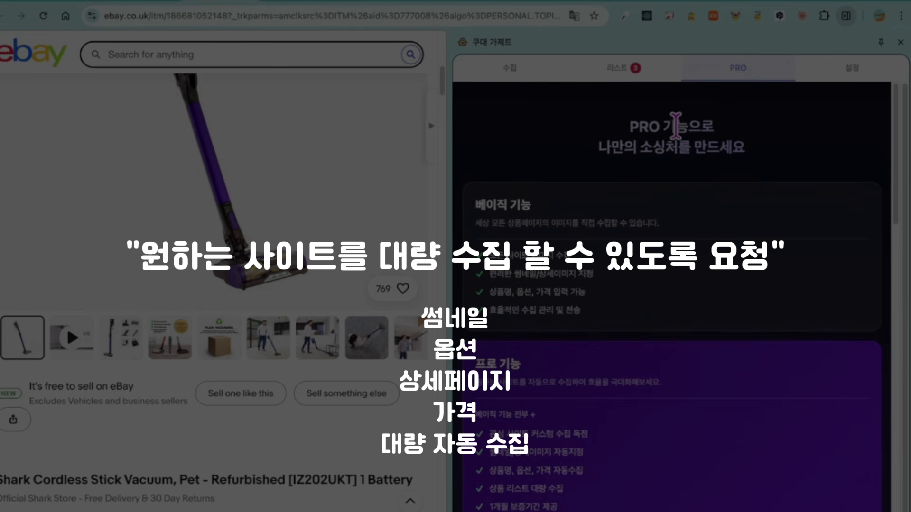
left_click_drag(676, 125, 630, 126)
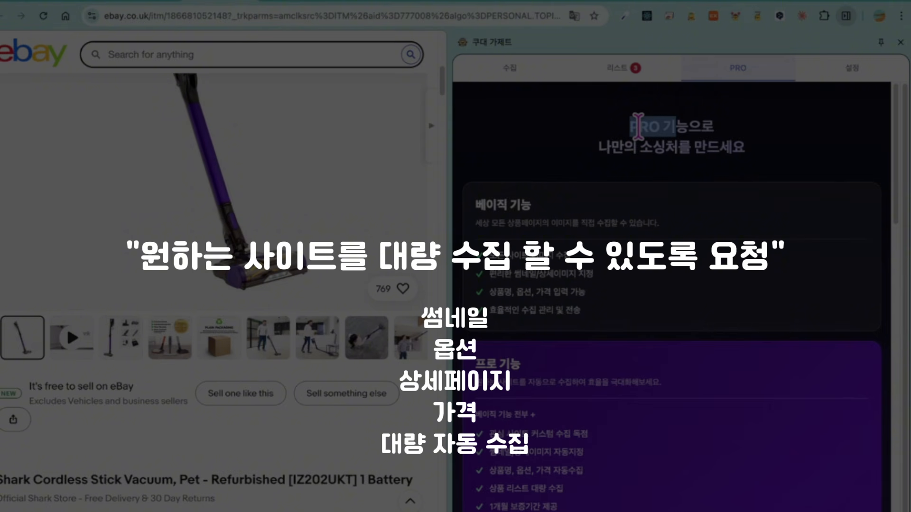
left_click(777, 68)
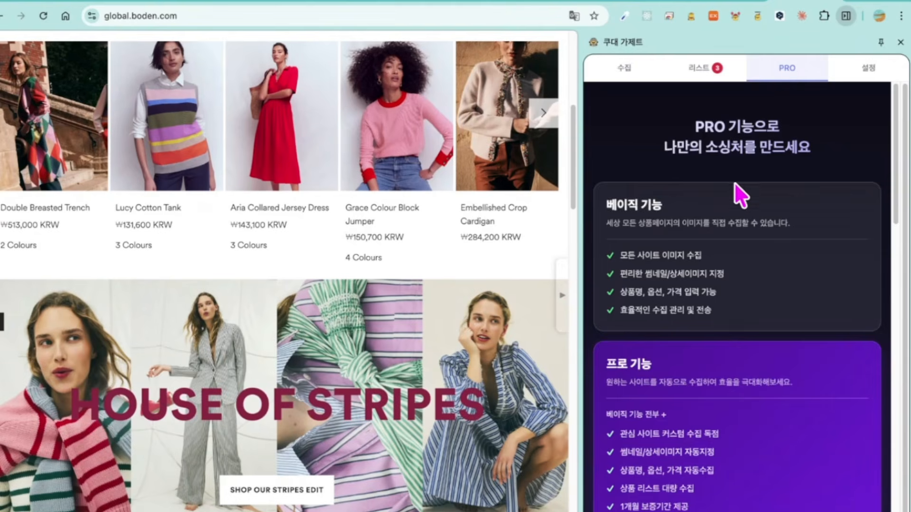
- Show the collection view (수집) for the Boden homepage and open the Grace Colour Block Jumper from the Just Landed products
scroll(736, 185, "down", 1)
scroll(735, 188, "up", 1)
scroll(462, 228, "down", 1)
scroll(463, 234, "down", 1)
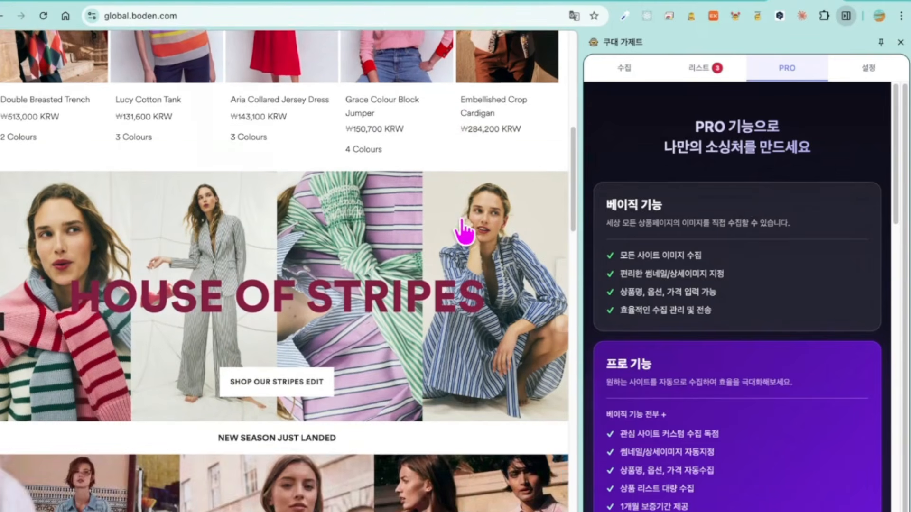
scroll(468, 210, "up", 9)
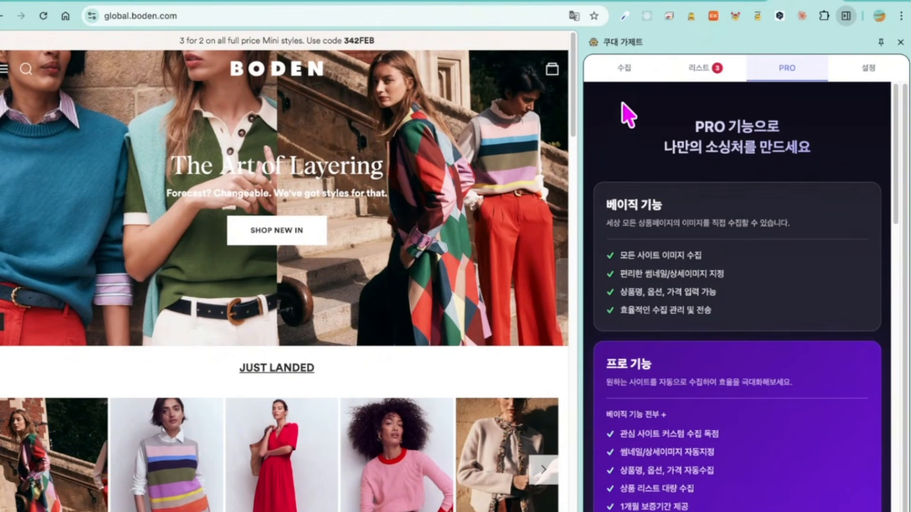
left_click(624, 69)
scroll(349, 362, "down", 10)
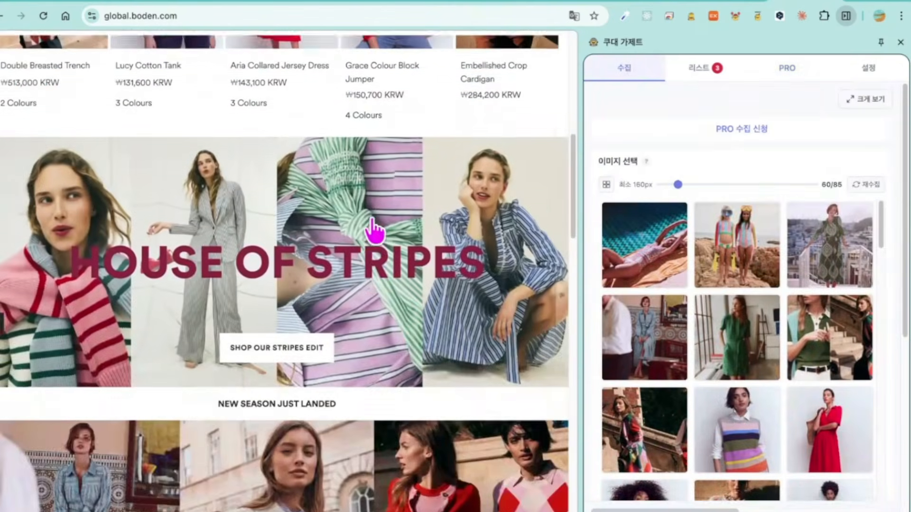
scroll(332, 227, "up", 5)
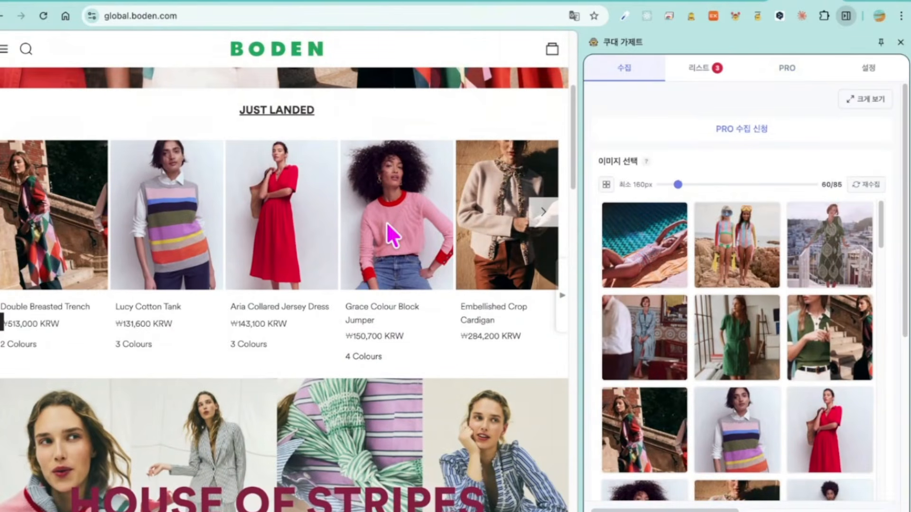
left_click(392, 198)
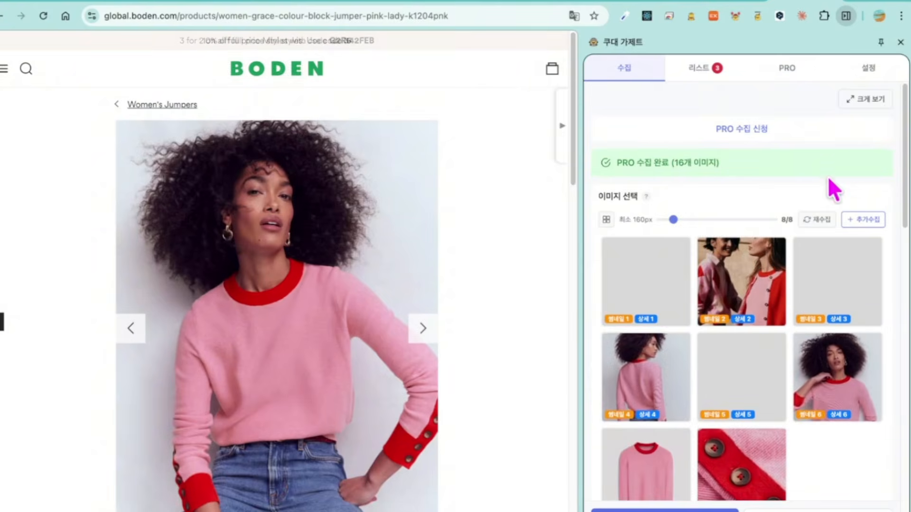
- Review the jumper's collected images, size option prices and detail text, and transfer the product to 쿠대
scroll(877, 176, "down", 1)
scroll(486, 163, "down", 2)
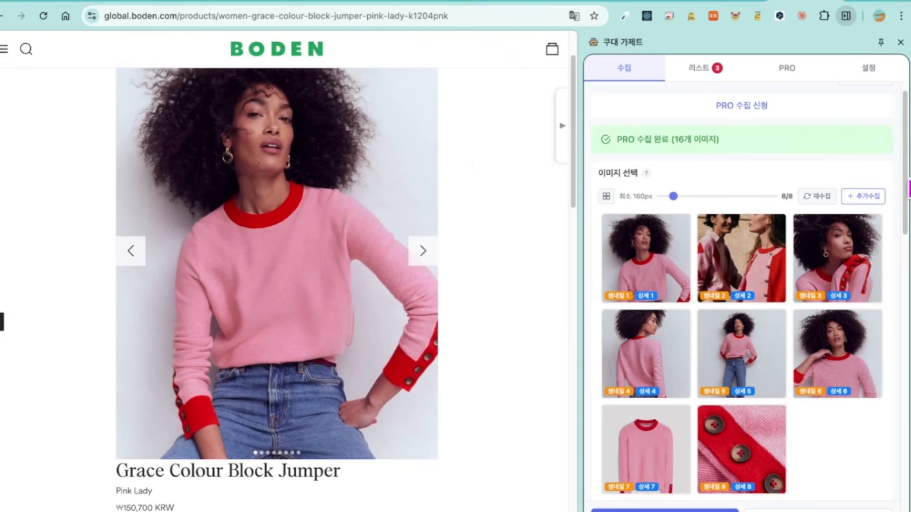
left_click_drag(904, 179, 881, 493)
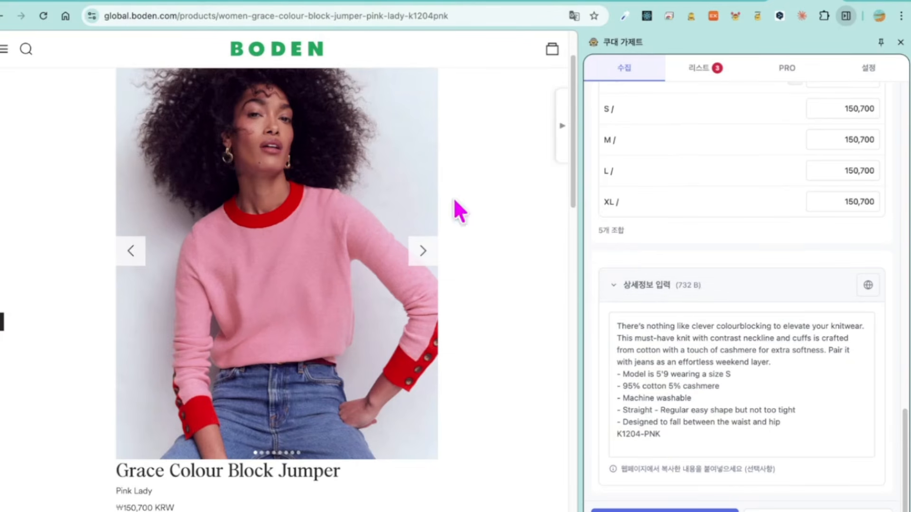
left_click(664, 511)
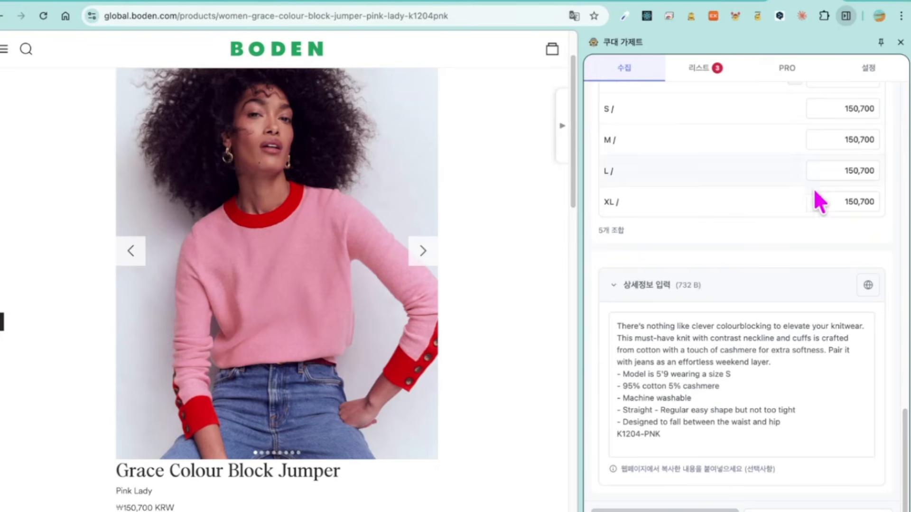
scroll(756, 237, "up", 10)
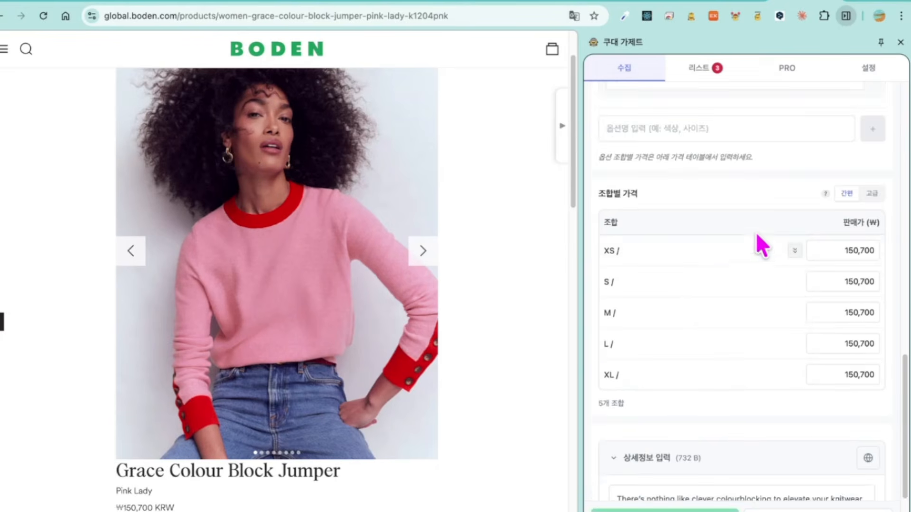
scroll(712, 212, "up", 5)
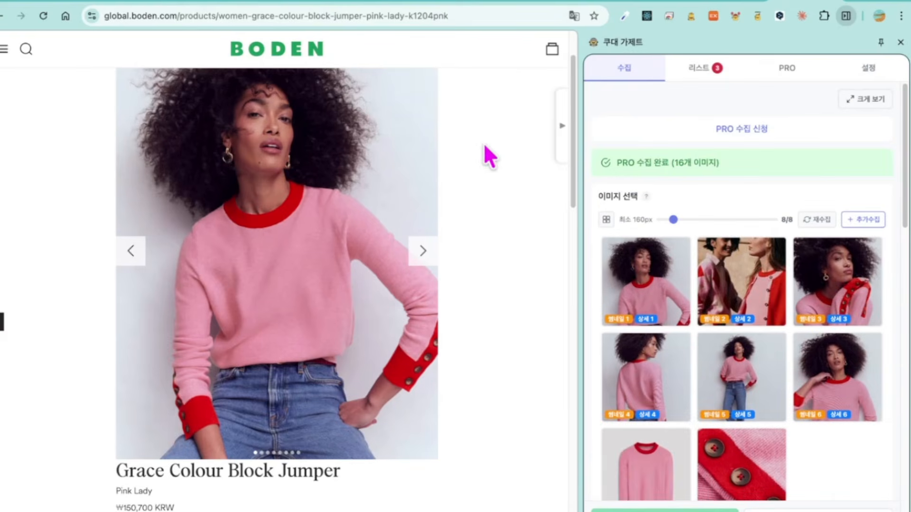
- Open Boden's Women's Jumpers & Cardigans list and select the Quinn Boyfriend Cardigan for bulk collection
scroll(455, 143, "up", 3)
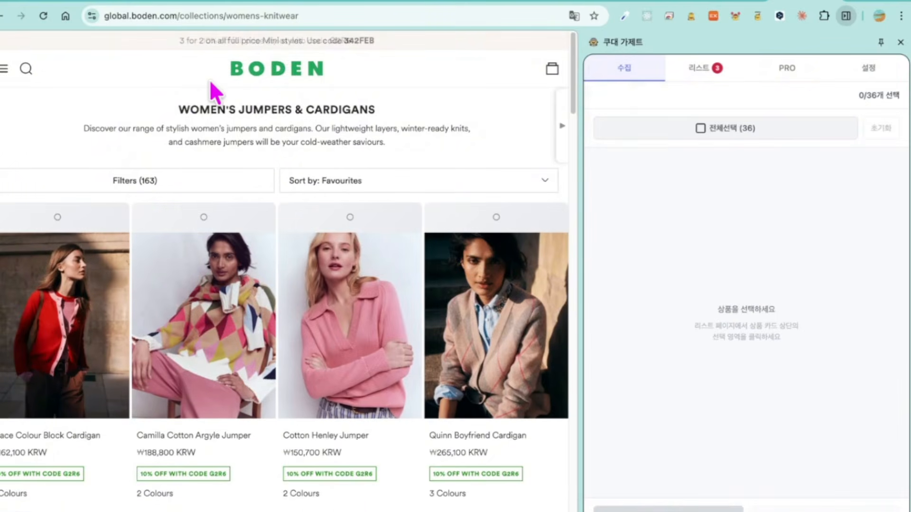
scroll(246, 121, "down", 1)
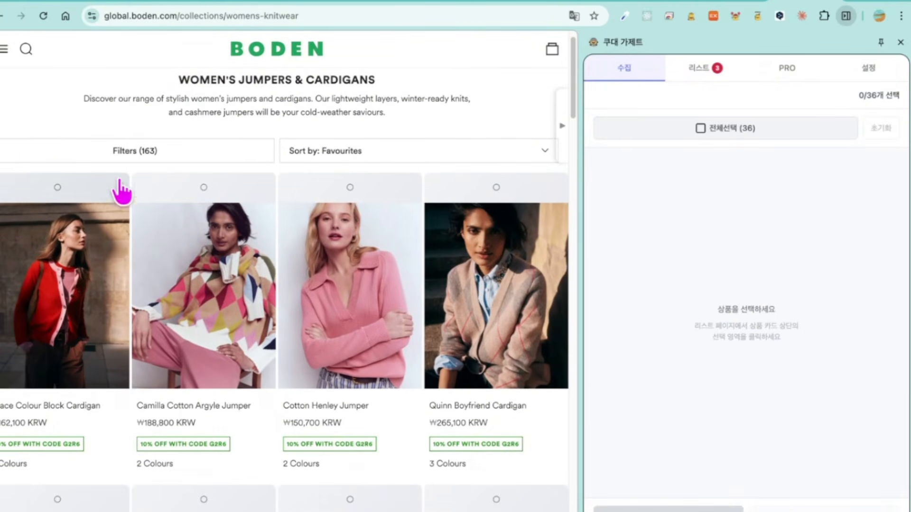
left_click(496, 195)
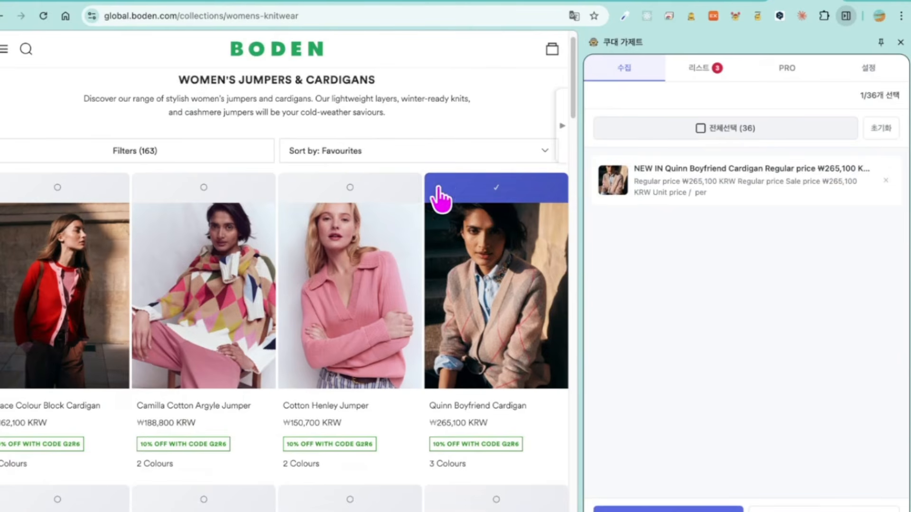
- Toggle bulk selection of individual knitwear products, then select all 36 products and clear the whole selection
left_click(362, 190)
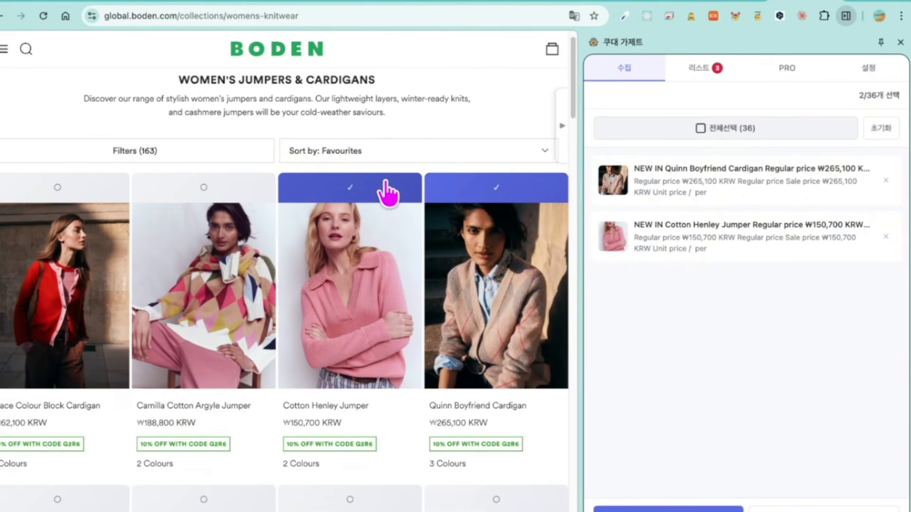
left_click(180, 194)
left_click(65, 192)
left_click(204, 192)
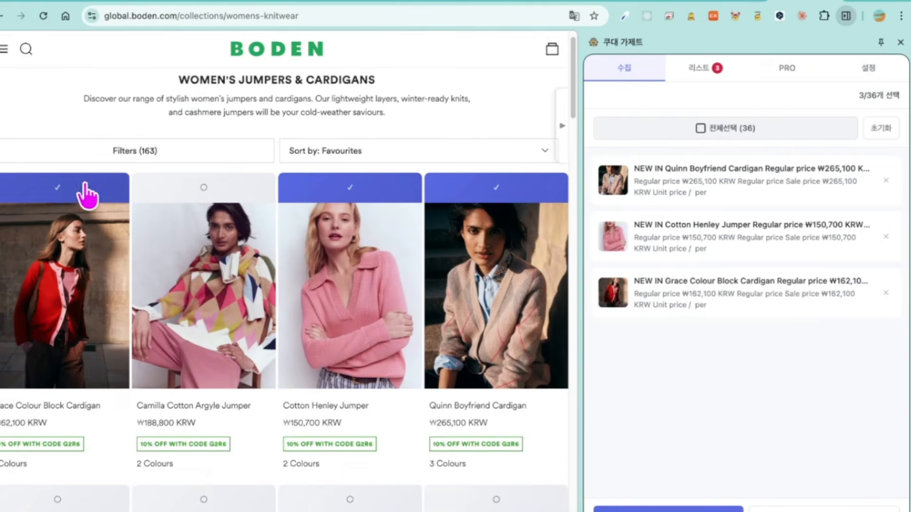
left_click(85, 193)
left_click(389, 195)
left_click(496, 192)
left_click(707, 128)
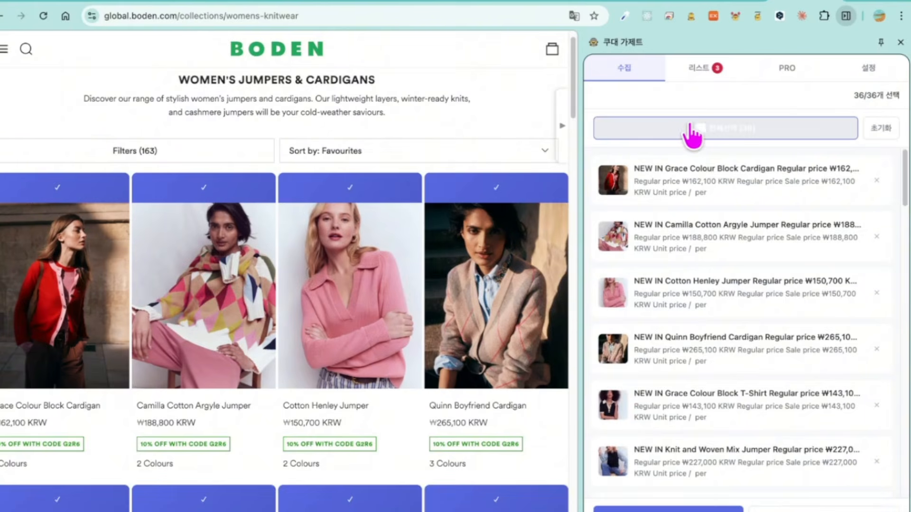
left_click(707, 128)
- Load more items at the end of Boden's Women's Jumpers & Cardigans list
scroll(433, 240, "down", 15)
scroll(418, 260, "down", 10)
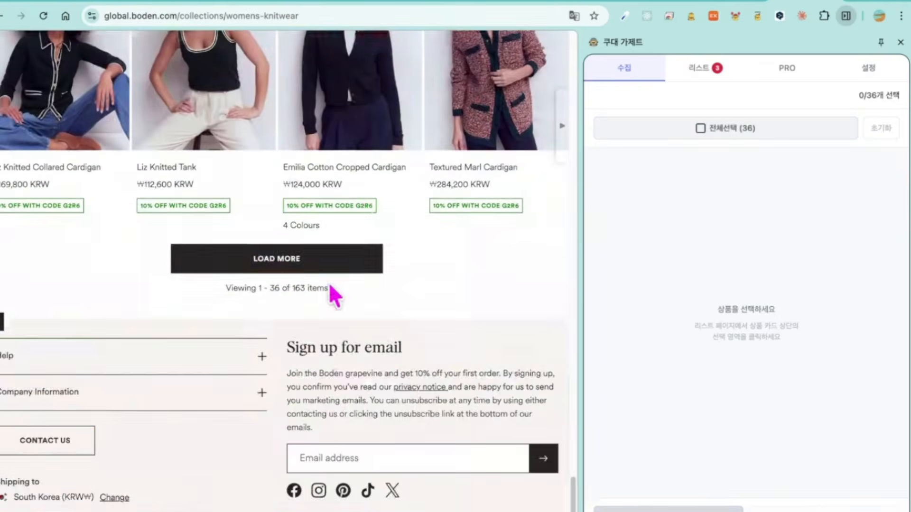
left_click(335, 256)
scroll(567, 174, "up", 2)
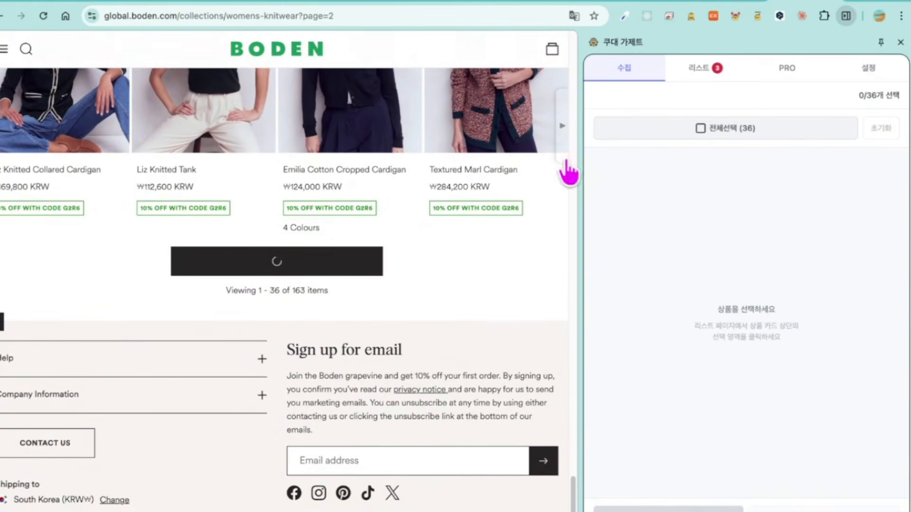
scroll(331, 251, "up", 15)
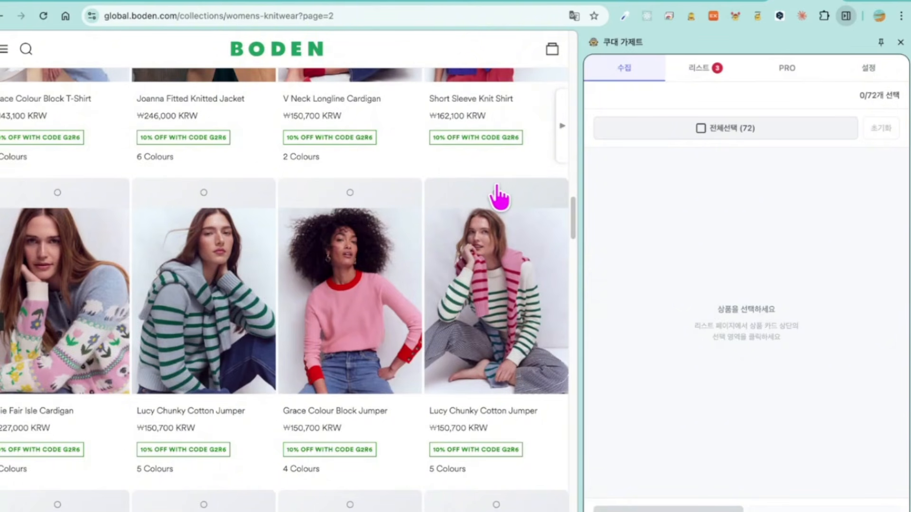
- Select two Lucy Chunky Cotton Jumpers, the Grace Colour Block Jumper, V Neck Longline Cardigan and Joanna Fitted Knitted Jacket, and bulk-transfer them to 쿠대
left_click(223, 192)
left_click(332, 186)
left_click(467, 189)
scroll(384, 170, "up", 5)
left_click(346, 171)
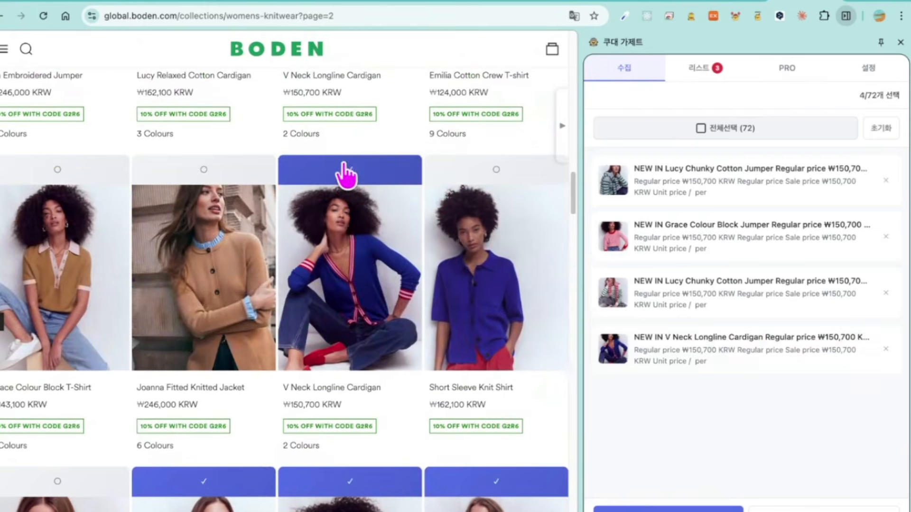
left_click(204, 170)
left_click(668, 510)
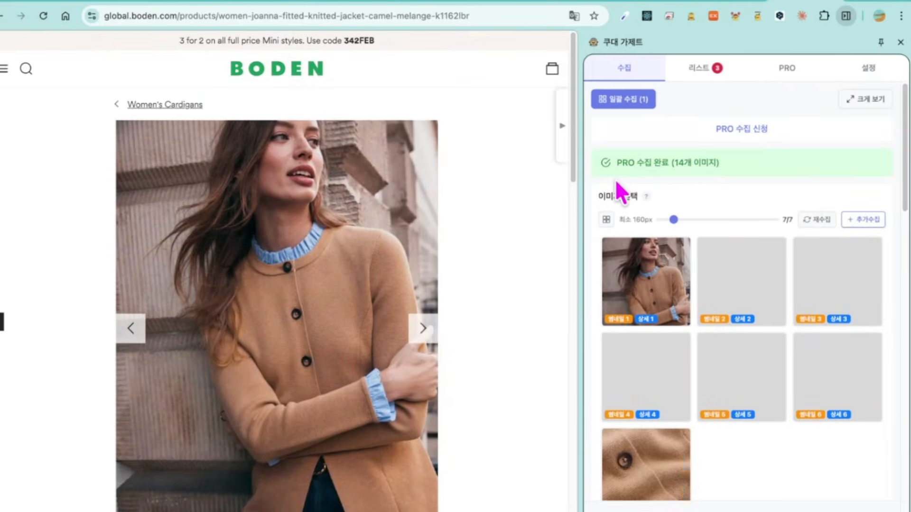
- Review the Joanna Fitted Knitted Jacket's size option prices and dismiss the bulk transfer summary
scroll(783, 261, "down", 8)
scroll(764, 244, "down", 10)
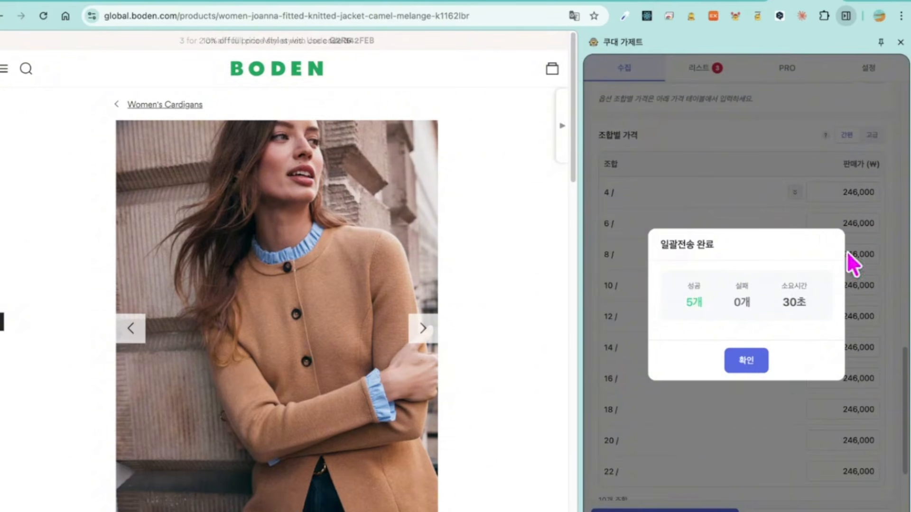
left_click(748, 363)
scroll(709, 299, "up", 15)
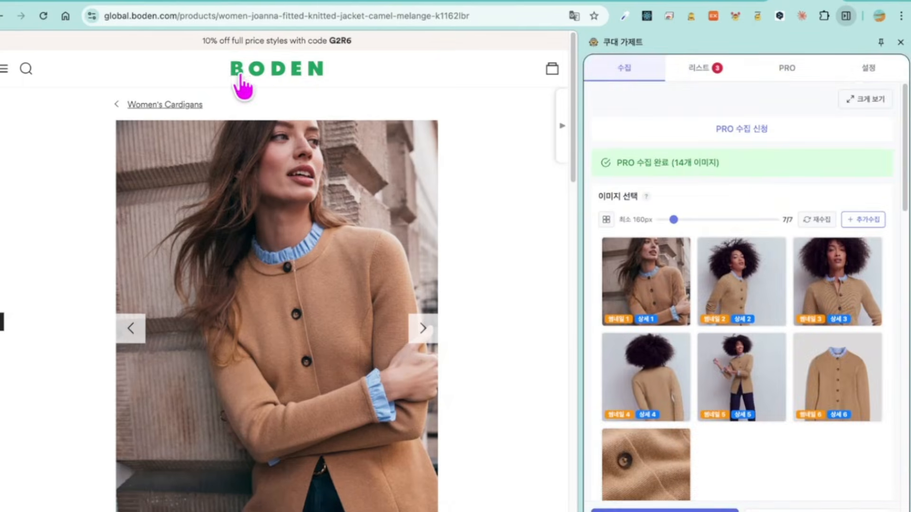
- Return to the knitwear list and select the Cotton Henley Jumper, Quinn Boyfriend Cardigan and Knit and Woven Mix Jumper for bulk collection
left_click(0, 17)
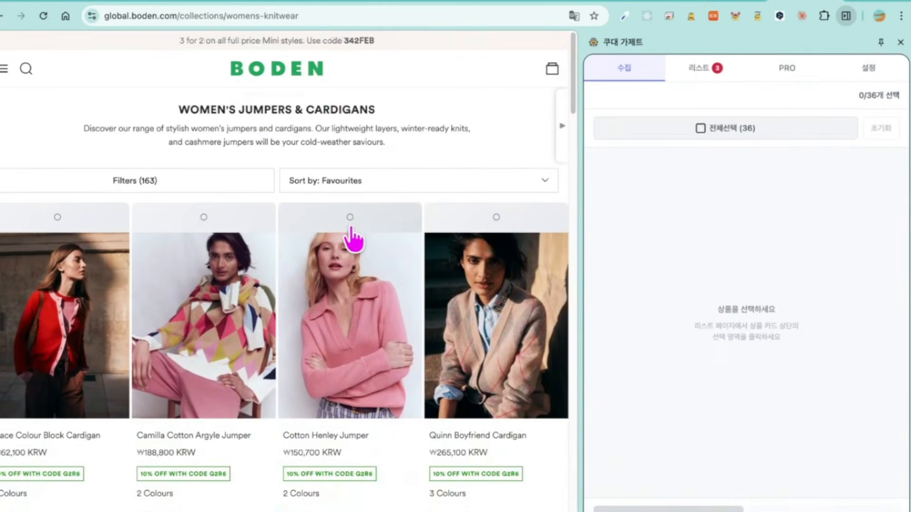
left_click(349, 226)
left_click(481, 221)
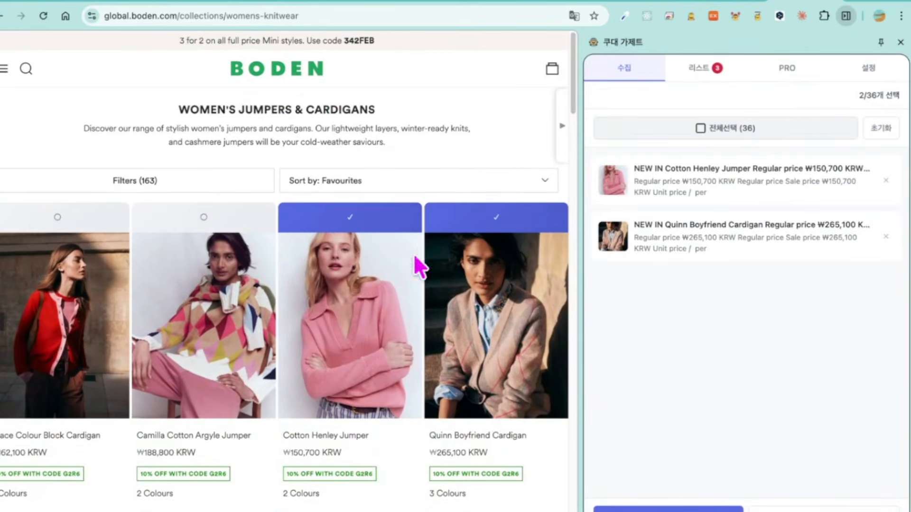
scroll(228, 380, "down", 2)
left_click(202, 428)
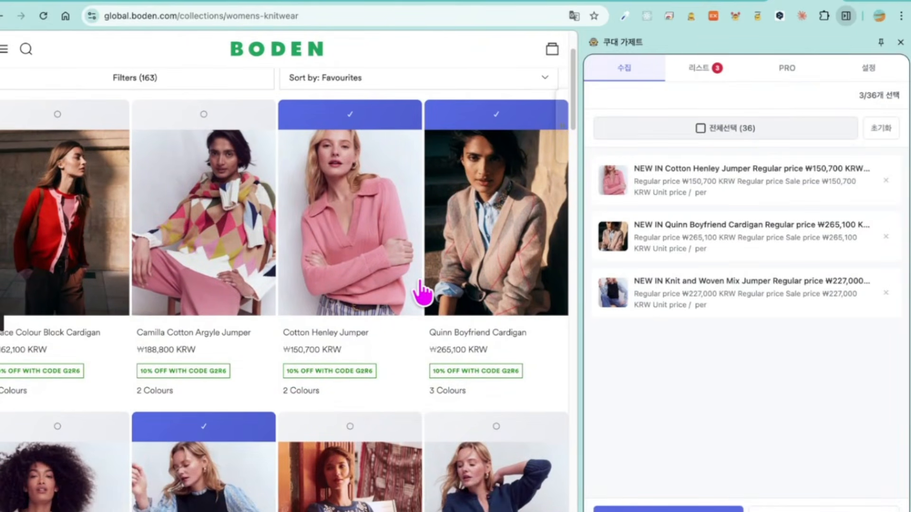
scroll(423, 291, "up", 2)
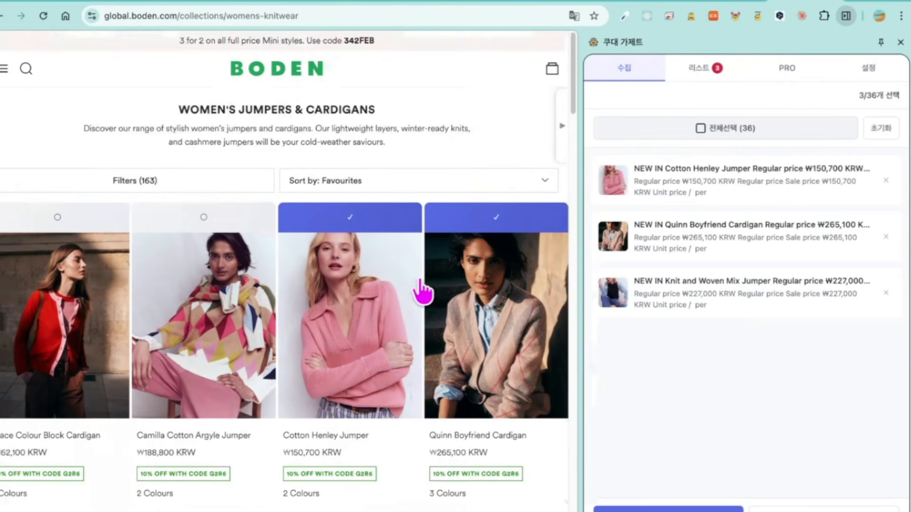
- Open the Camilla Cotton Argyle Jumper and look over its product page and collected images
left_click(167, 337)
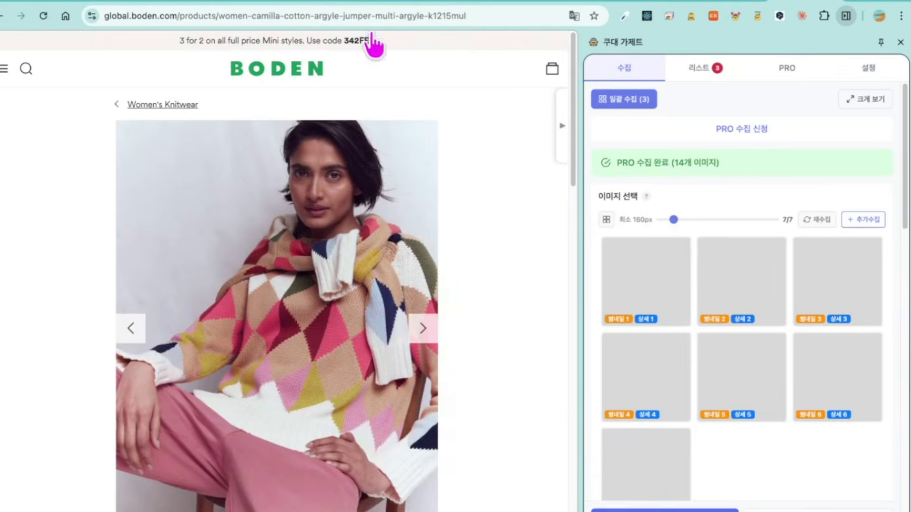
scroll(546, 235, "down", 5)
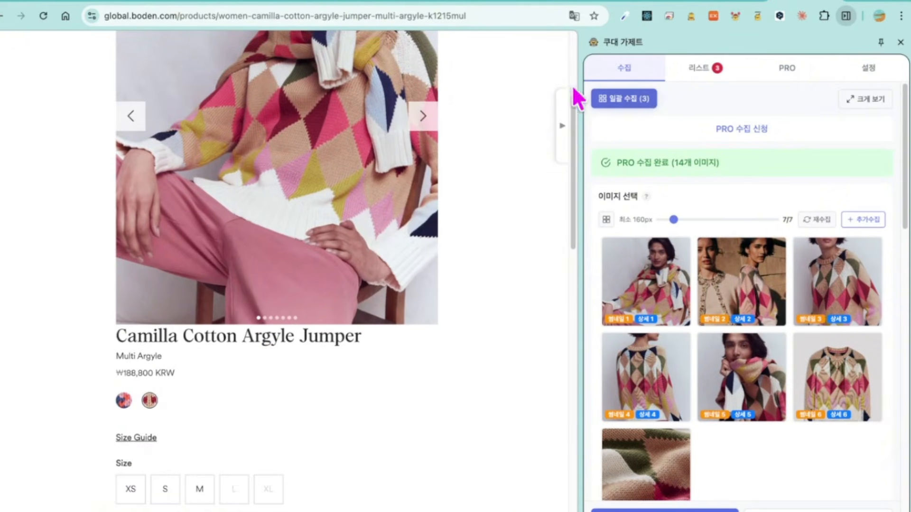
scroll(471, 86, "up", 5)
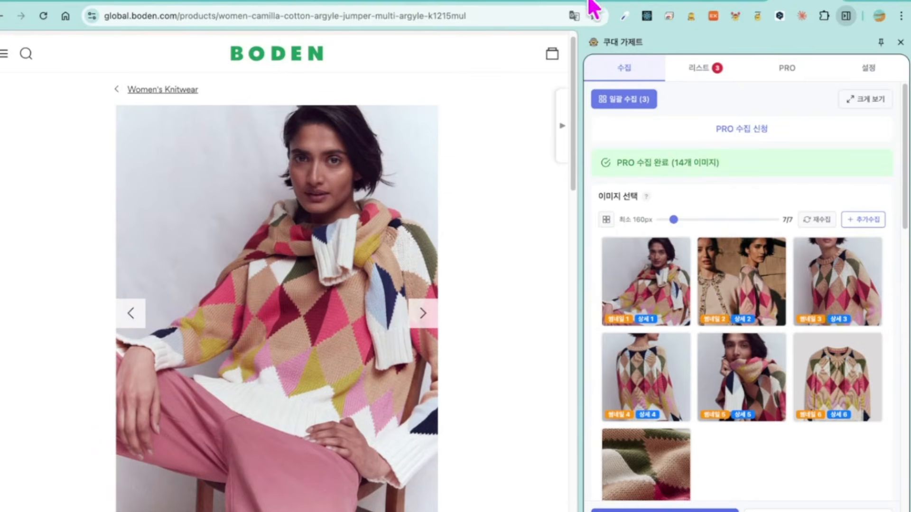
- Switch to the eBay Shark hair styler page, reopen the bulk collection list there, and bulk-transfer the three selected Boden products
left_click(508, 3)
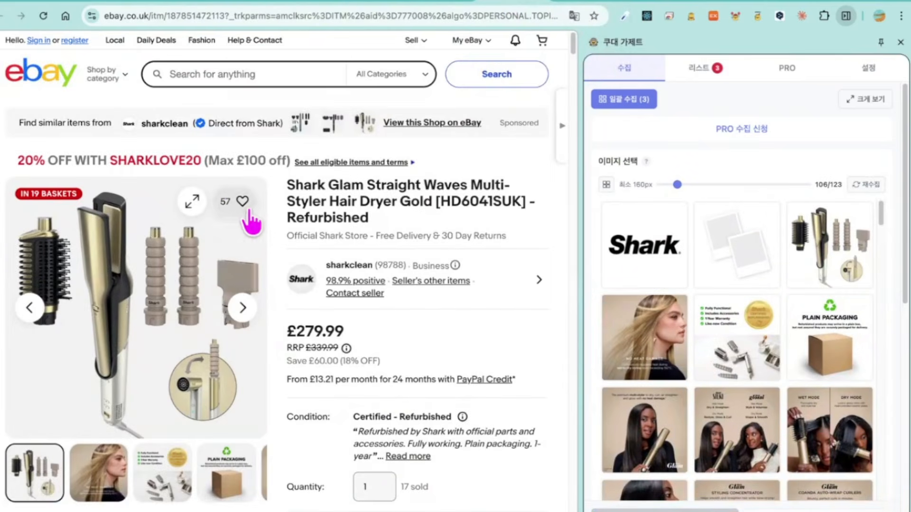
scroll(294, 208, "down", 1)
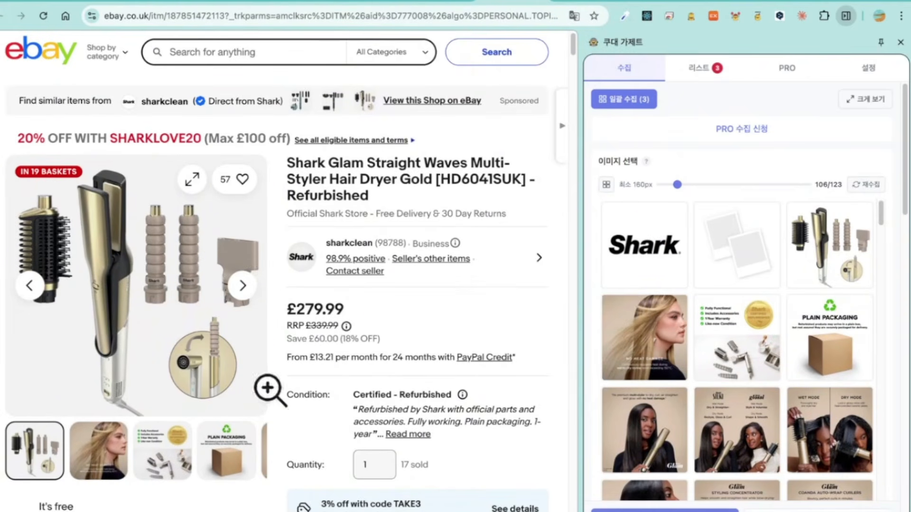
scroll(220, 194, "down", 1)
scroll(118, 90, "up", 2)
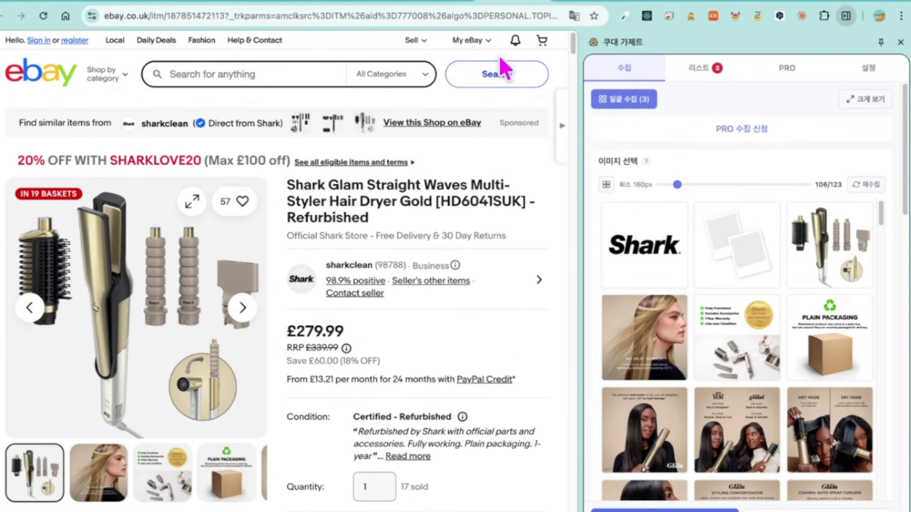
left_click(618, 102)
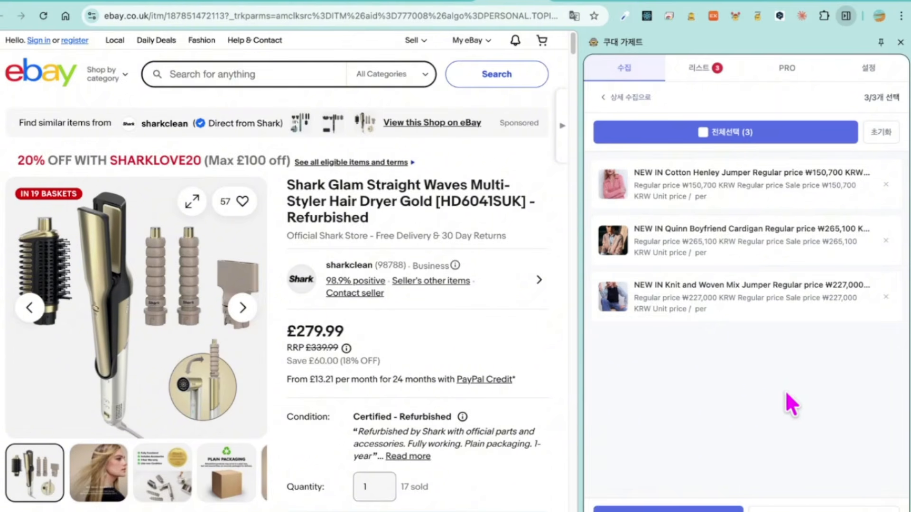
left_click(679, 507)
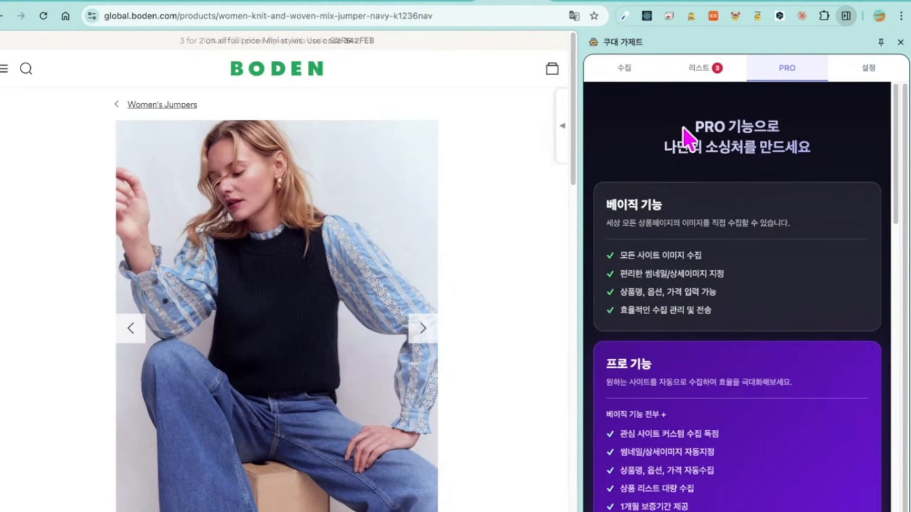
- Examine the basic and PRO feature descriptions and the application process (신청 프로세스), highlighting the overview heading and the 소싱처 요청 stage
left_click_drag(688, 128, 799, 174)
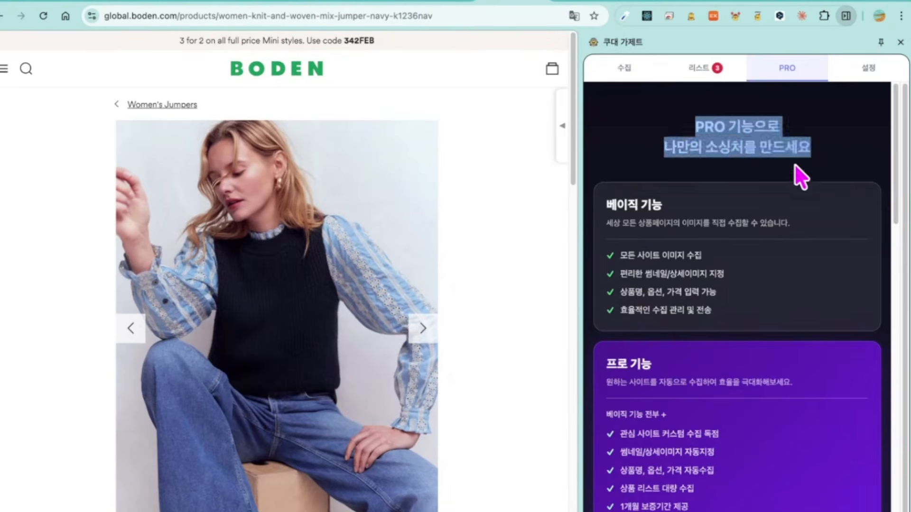
left_click(792, 204)
scroll(792, 199, "down", 3)
scroll(791, 192, "down", 1)
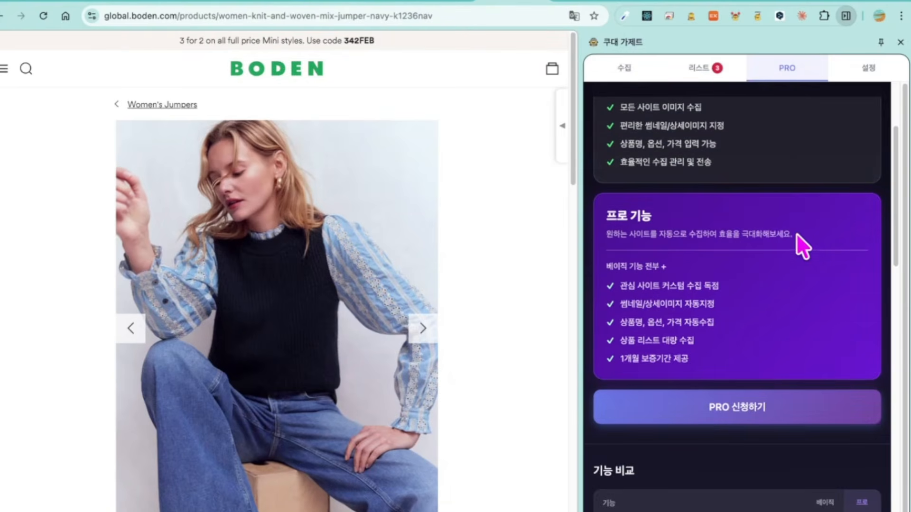
scroll(795, 233, "up", 1)
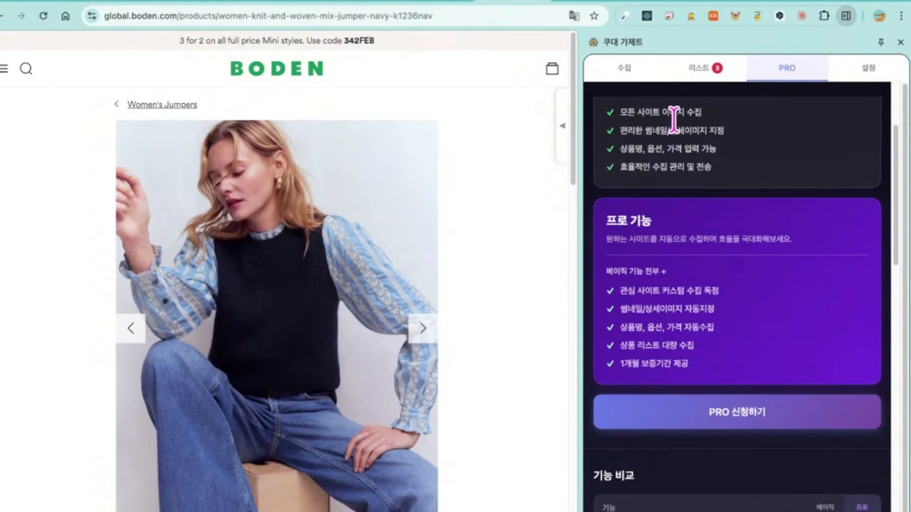
scroll(799, 331, "down", 10)
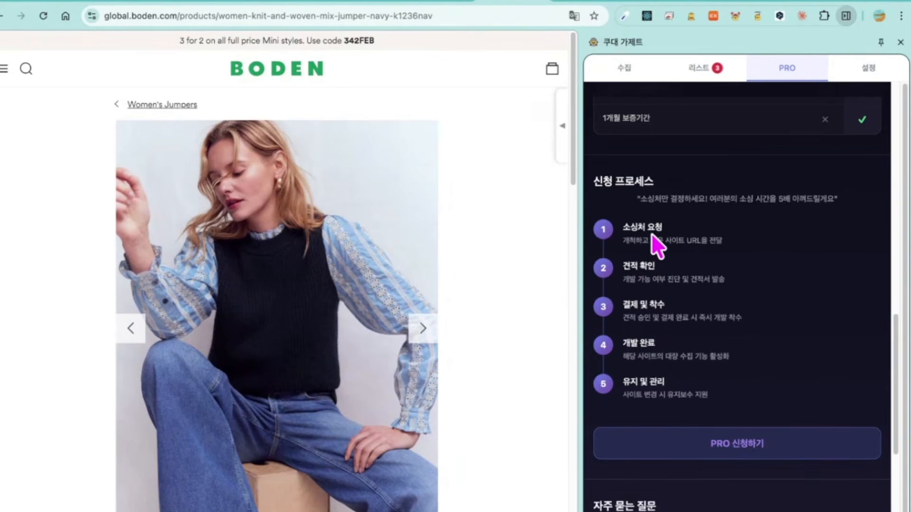
left_click_drag(629, 227, 722, 245)
left_click(752, 295)
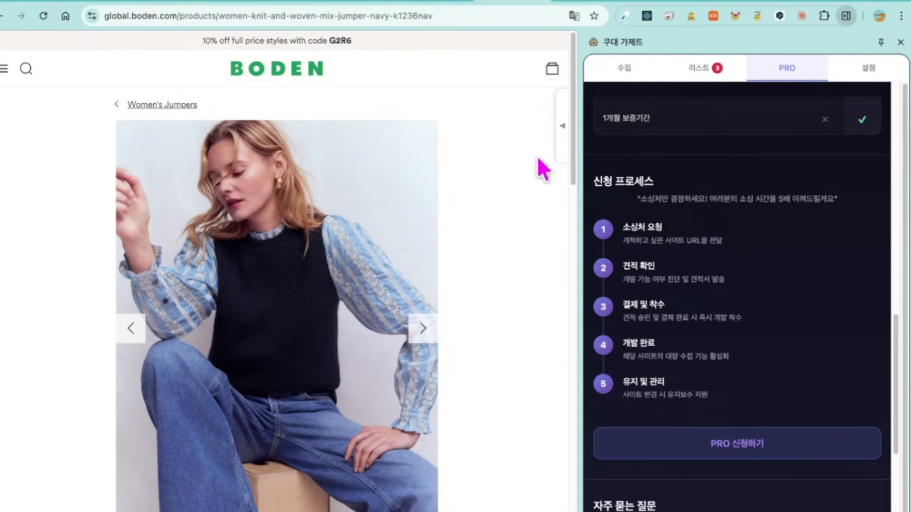
- Return to the Women's Jumpers & Cardigans list and open the Camilla Cotton Argyle Jumper for automatic PRO collection
scroll(427, 246, "down", 2)
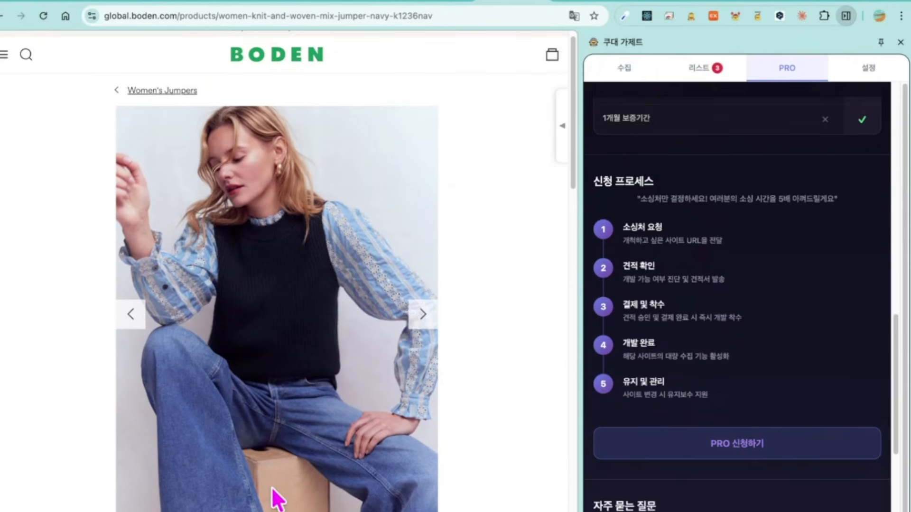
scroll(241, 144, "up", 2)
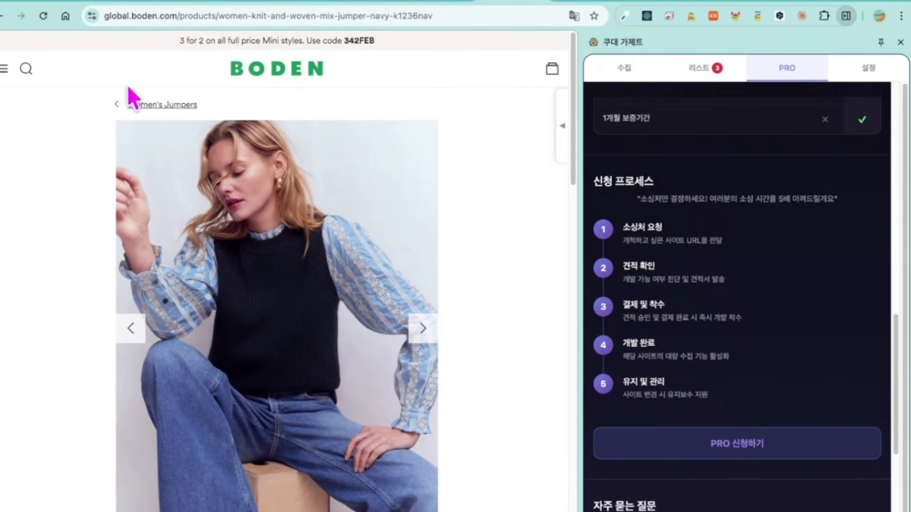
left_click(132, 103)
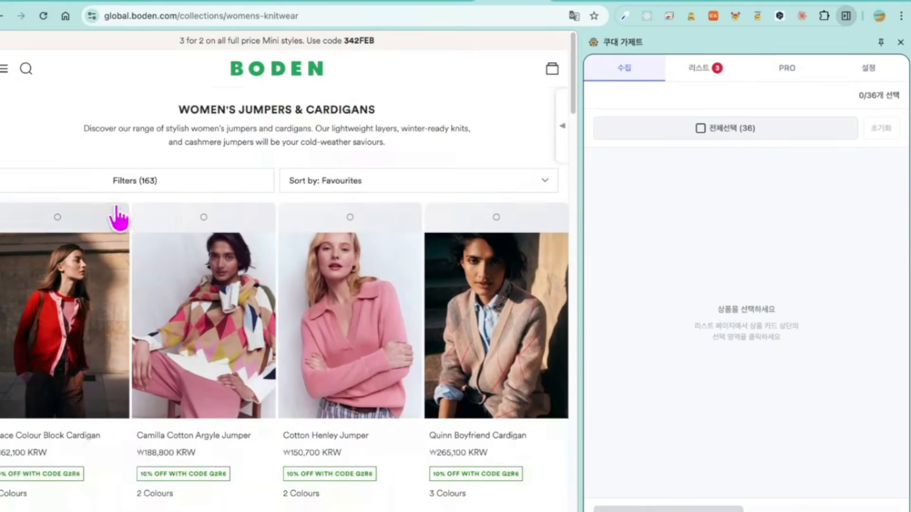
left_click(231, 319)
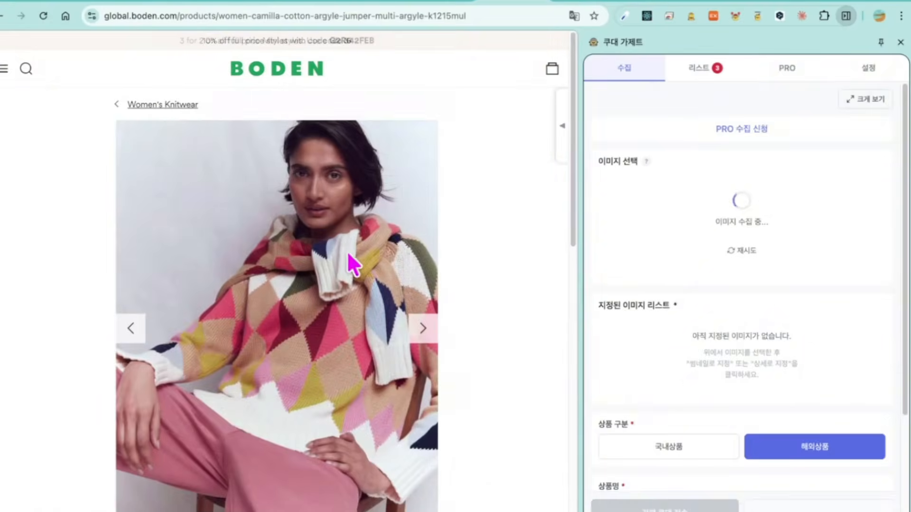
scroll(446, 223, "down", 3)
scroll(265, 431, "down", 1)
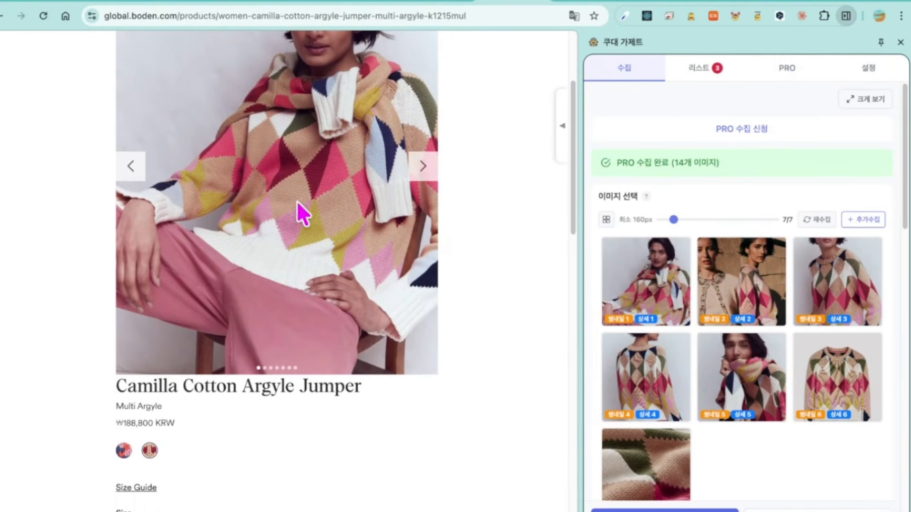
scroll(294, 370, "up", 1)
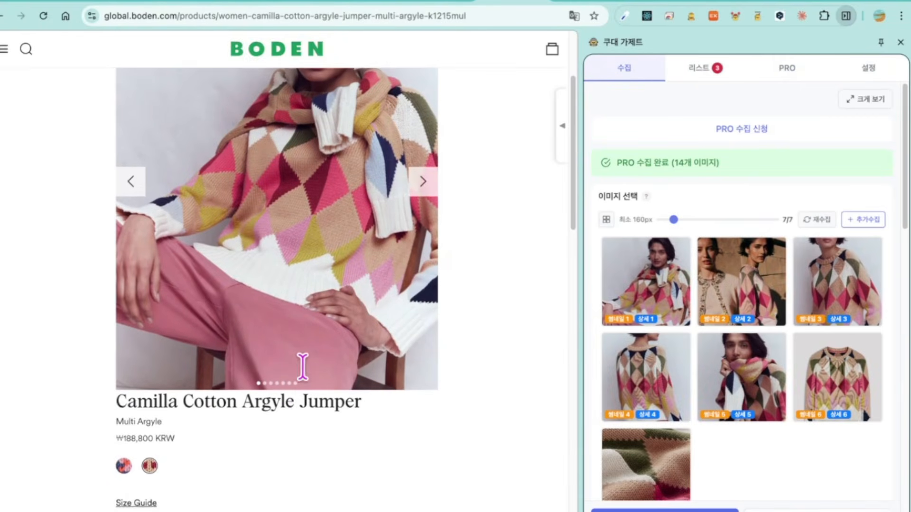
scroll(332, 322, "up", 3)
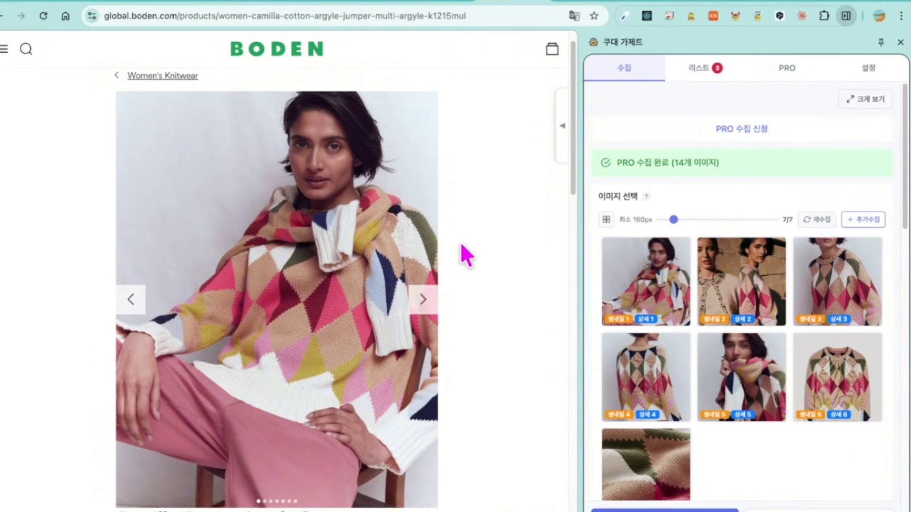
scroll(463, 254, "down", 1)
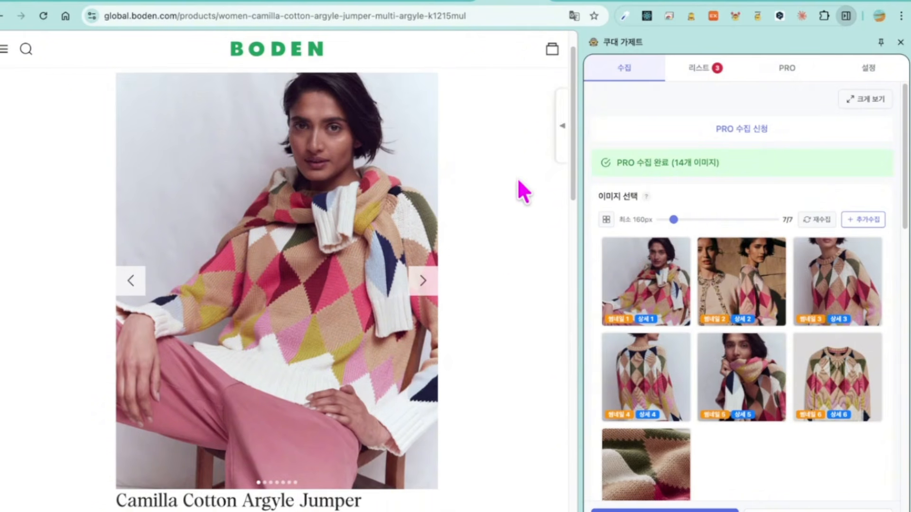
- Read the Camilla Cotton Argyle Jumper's price, sizes and product details, and check the collected products in 리스트
scroll(484, 228, "down", 3)
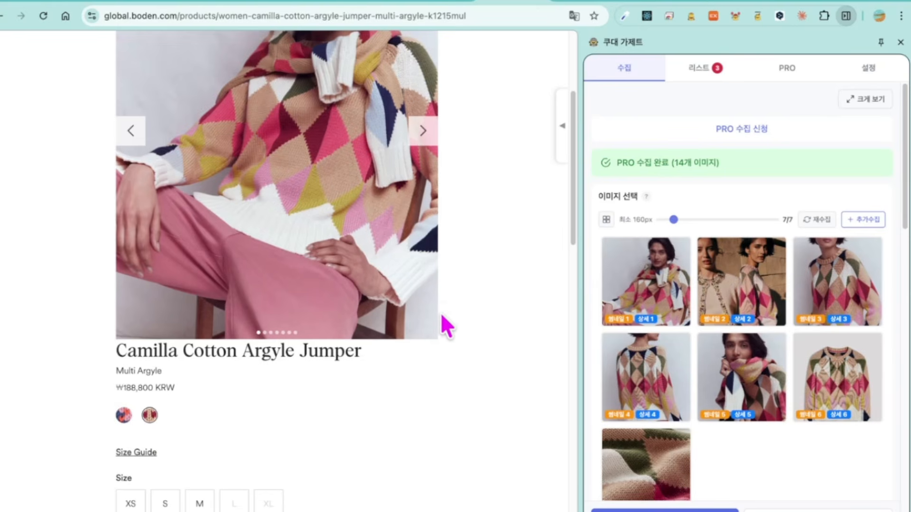
scroll(455, 352, "down", 3)
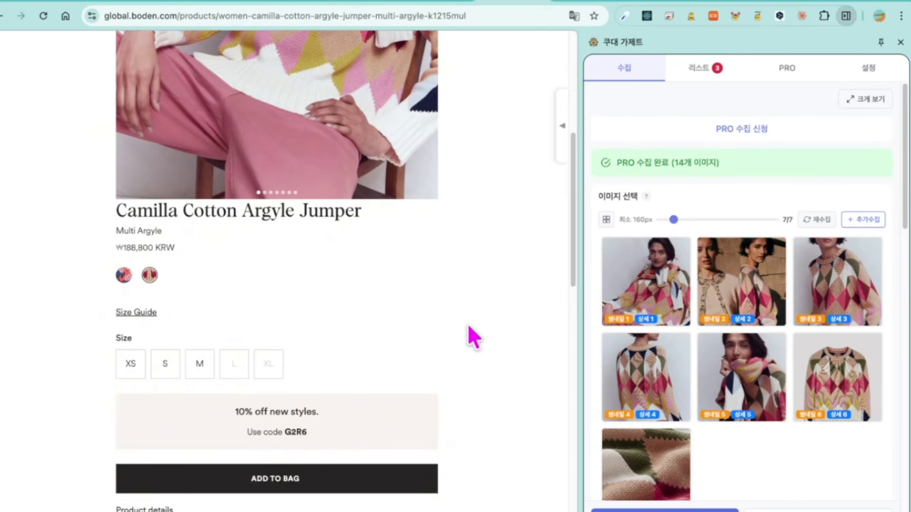
scroll(469, 325, "down", 4)
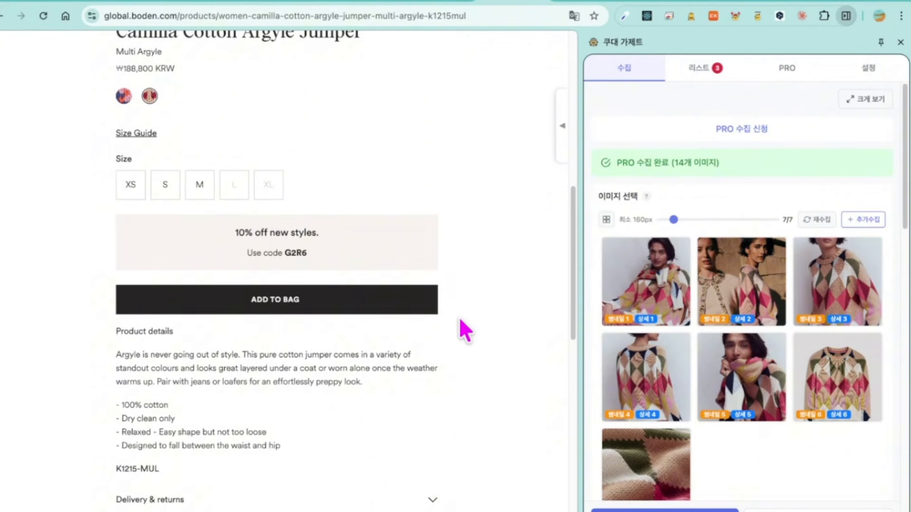
scroll(462, 320, "up", 1)
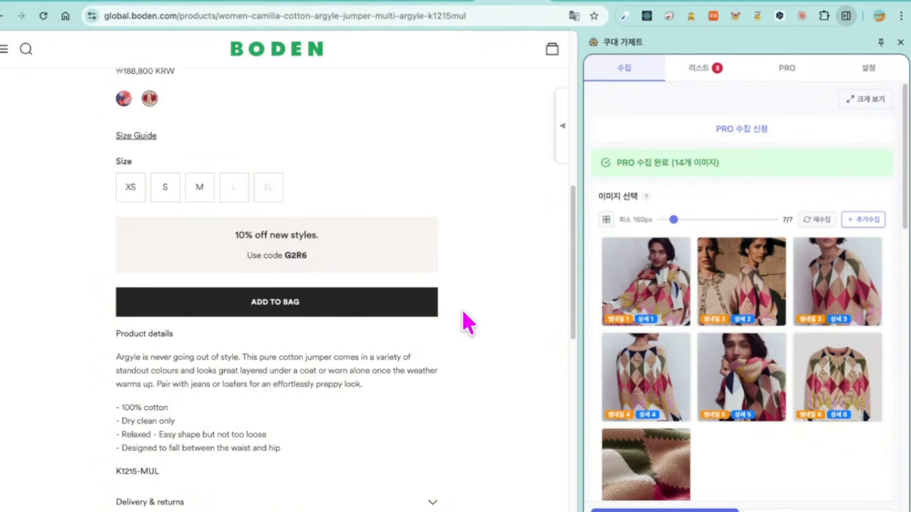
left_click(692, 72)
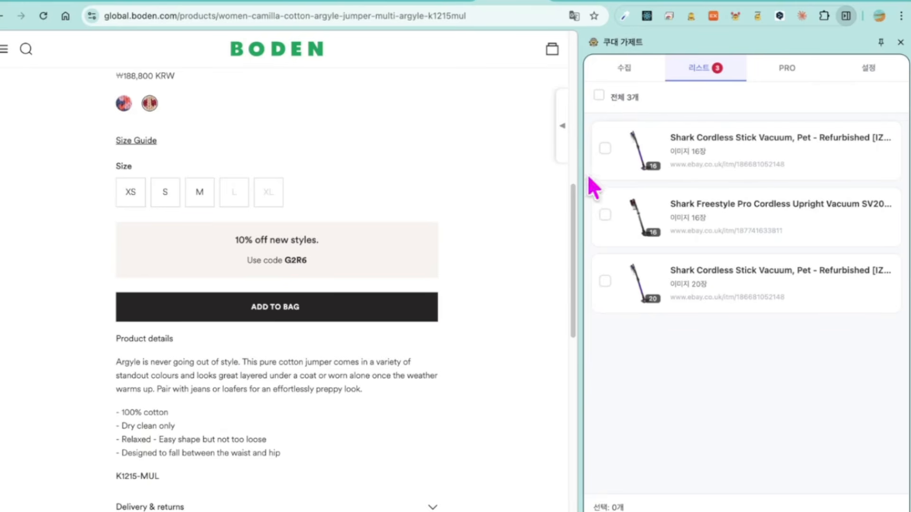
scroll(476, 225, "up", 1)
scroll(483, 204, "up", 10)
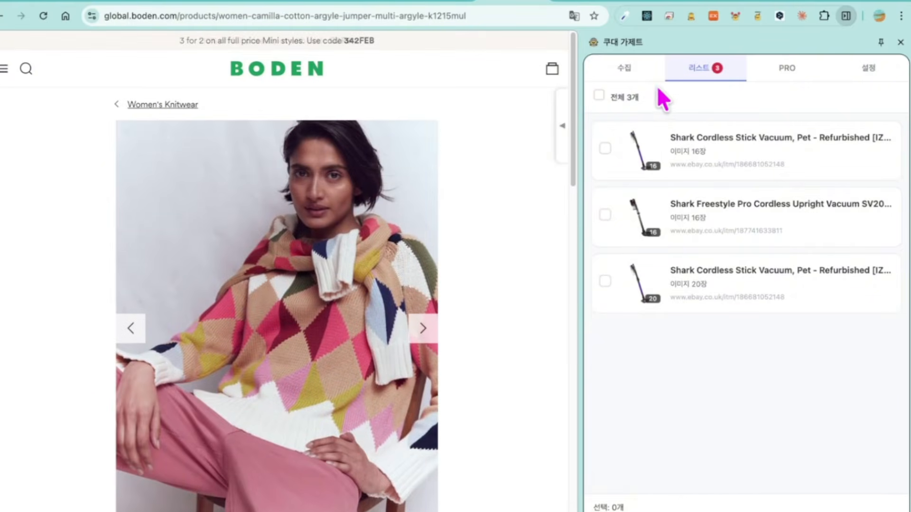
- Examine the PRO feature descriptions, the basic versus PRO comparison (기능 비교) and the application process (신청 프로세스)
left_click(788, 68)
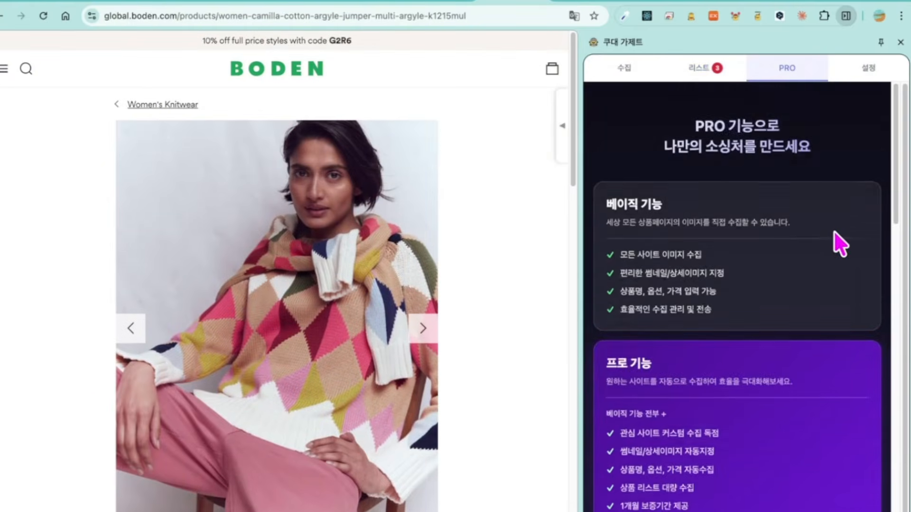
scroll(842, 297, "down", 3)
scroll(849, 297, "down", 4)
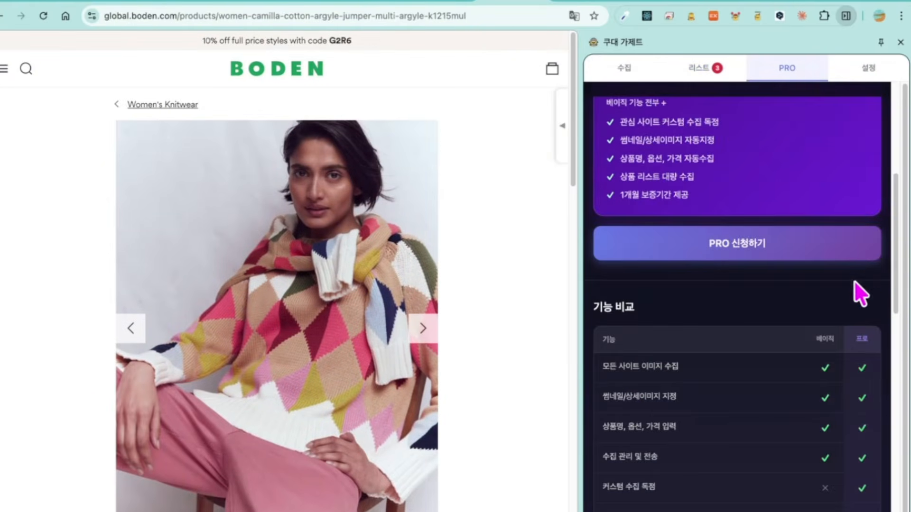
scroll(876, 289, "down", 3)
scroll(884, 287, "down", 10)
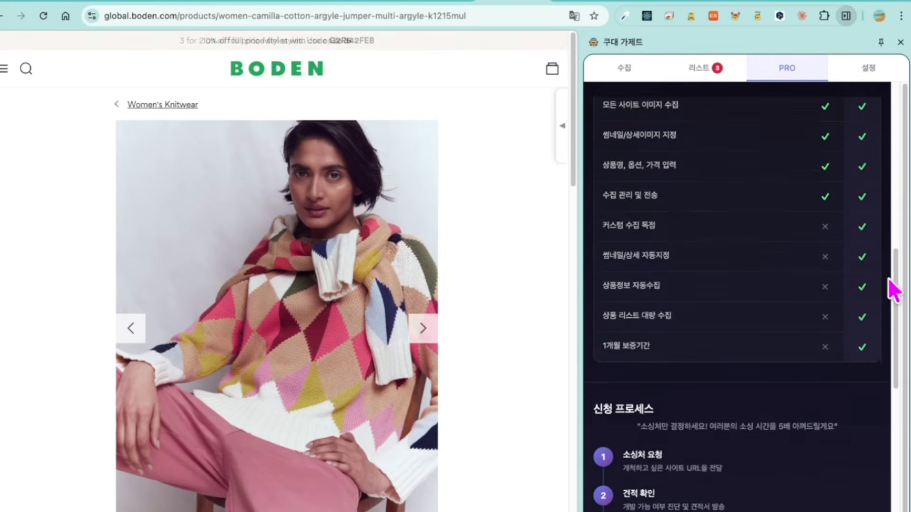
scroll(885, 295, "down", 4)
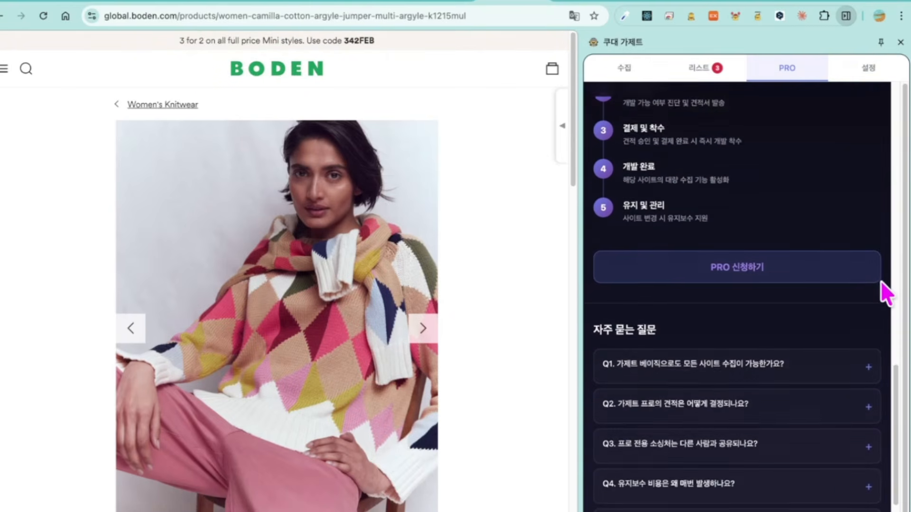
- Look through the PRO frequently asked questions (자주 묻는 질문) and return to the feature overview
scroll(879, 299, "down", 1)
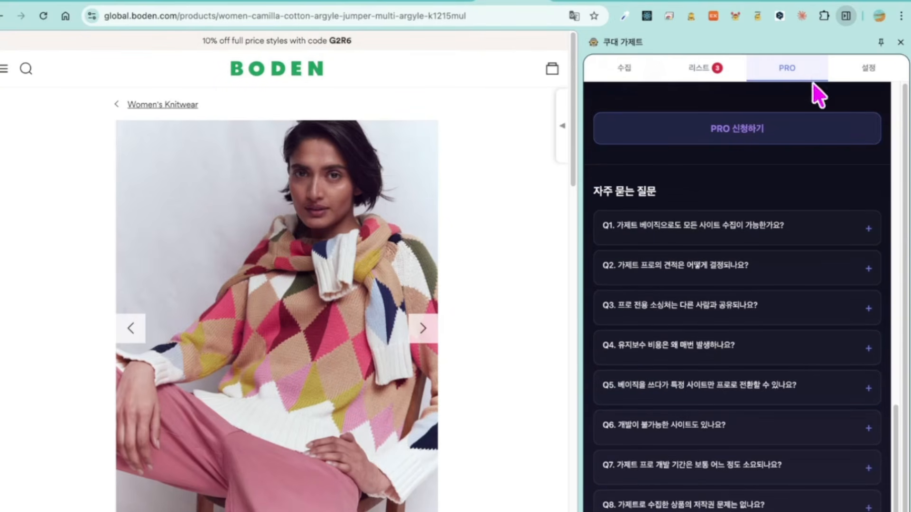
scroll(838, 325, "down", 3)
scroll(828, 335, "down", 1)
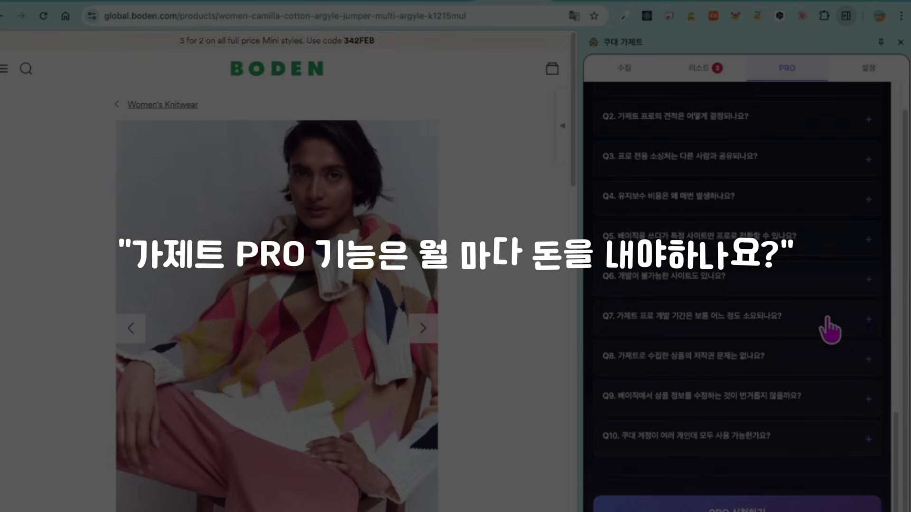
scroll(829, 327, "up", 2)
scroll(791, 238, "up", 1)
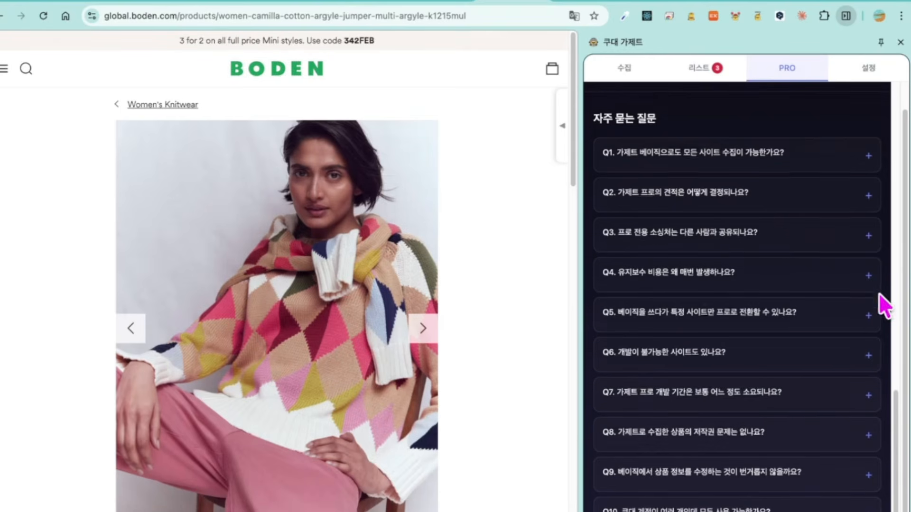
scroll(873, 294, "up", 9)
scroll(870, 266, "up", 1)
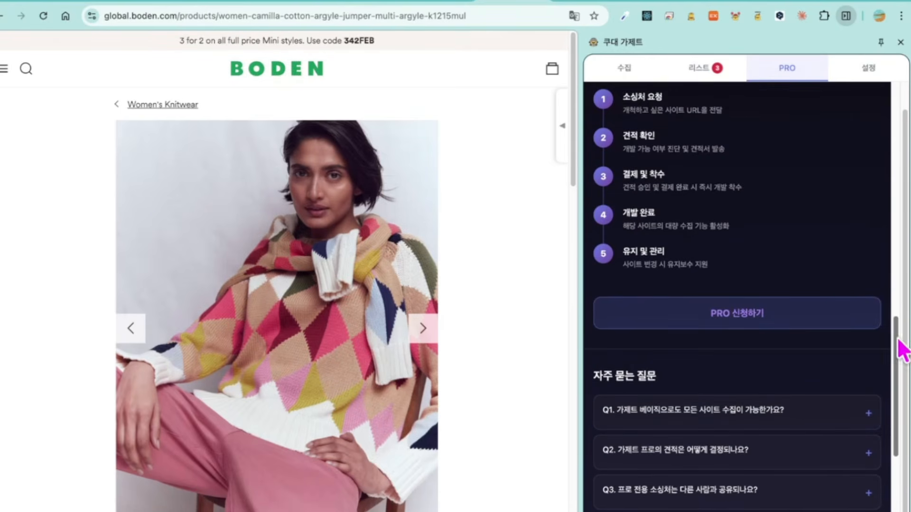
left_click_drag(898, 338, 890, 85)
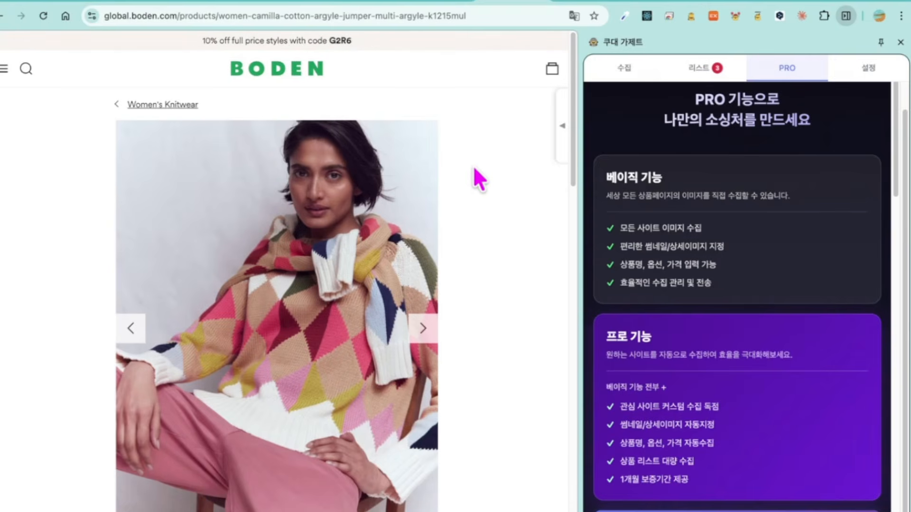
- Review the Camilla jumper's product page and its collected images, product name and Fit options in the 수집 form
scroll(471, 205, "down", 3)
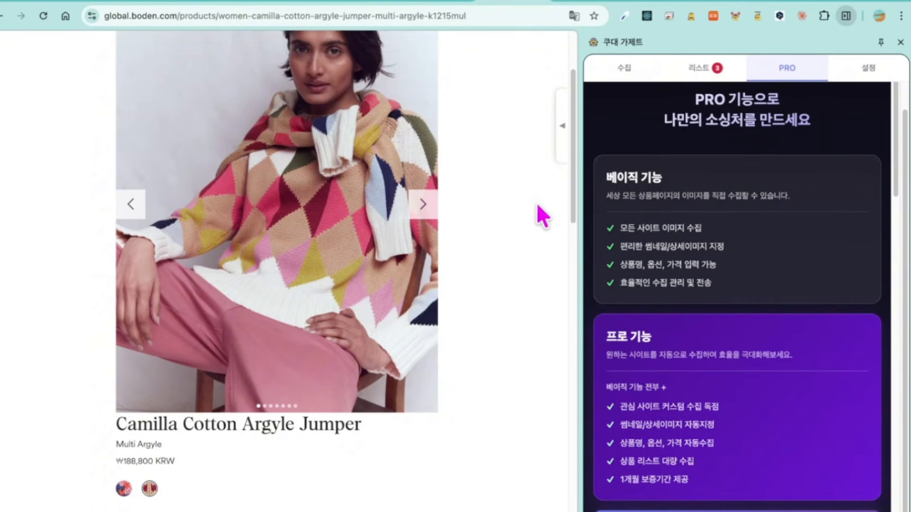
scroll(487, 213, "down", 2)
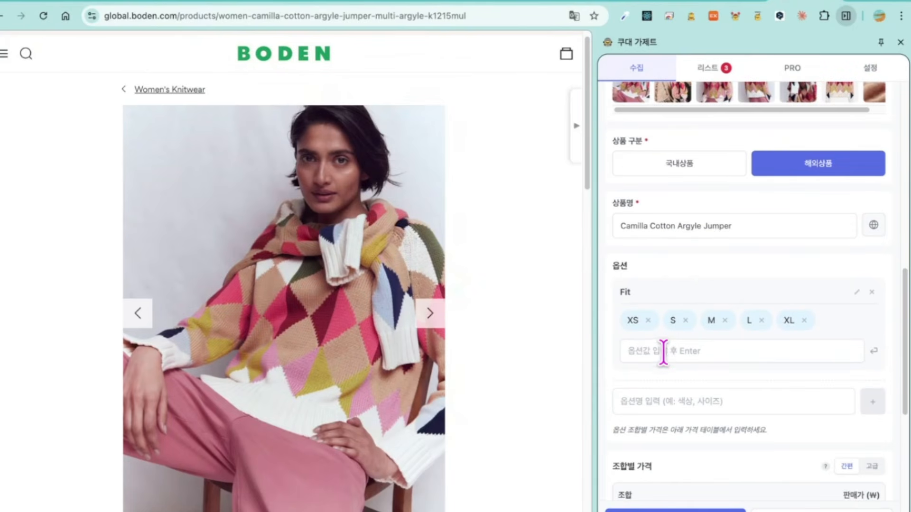
scroll(679, 341, "up", 5)
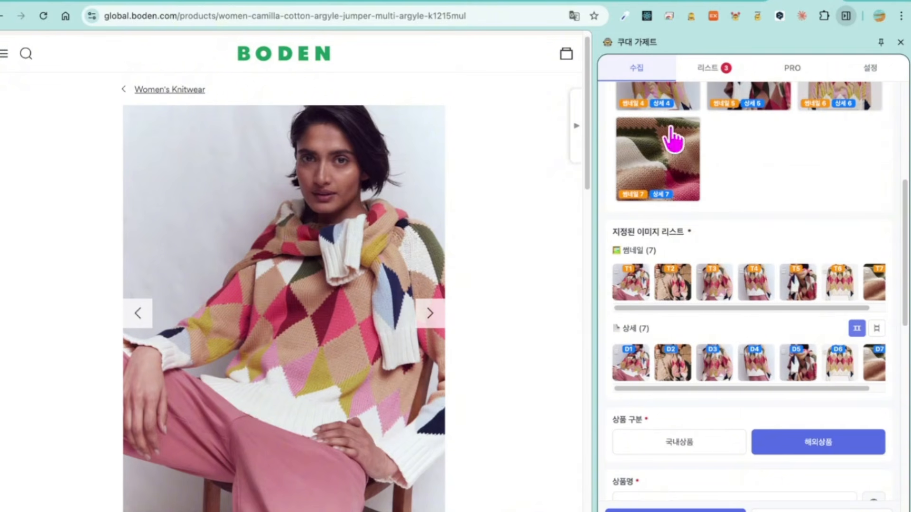
scroll(736, 374, "down", 1)
scroll(735, 371, "down", 1)
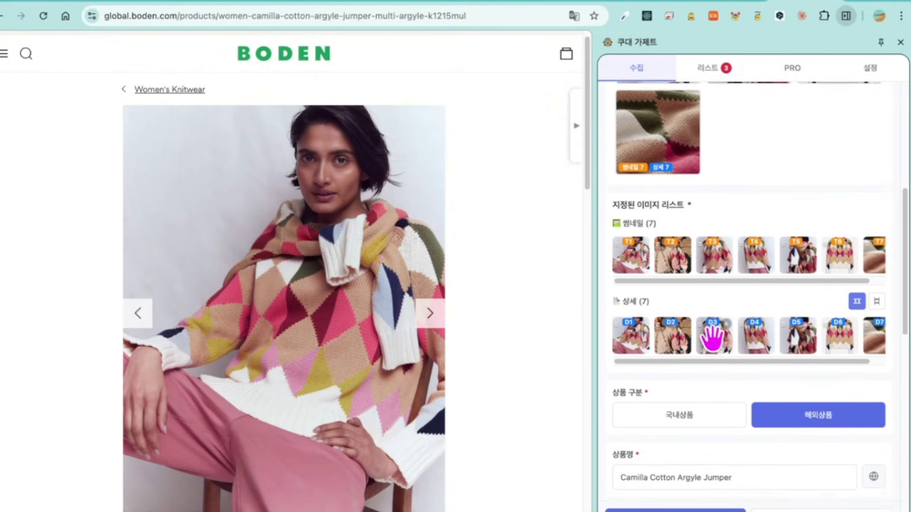
scroll(746, 421, "down", 4)
scroll(731, 288, "up", 4)
scroll(727, 286, "up", 3)
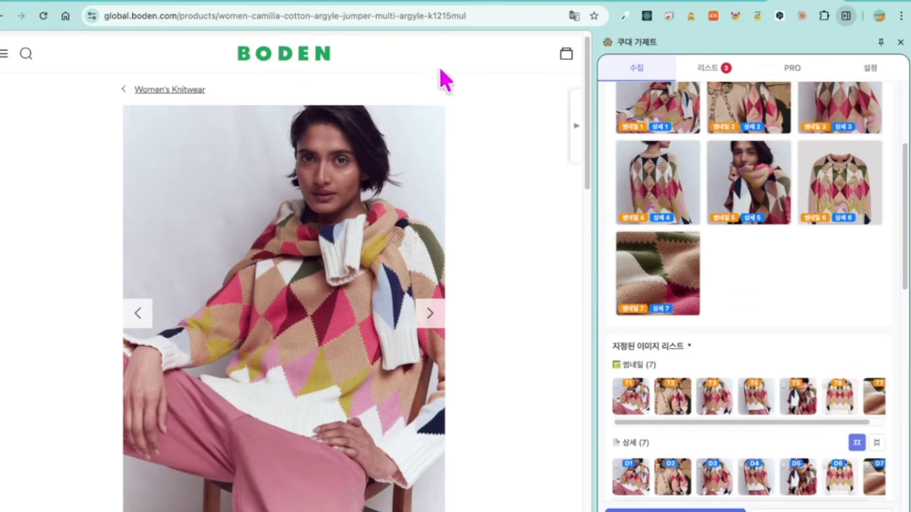
- Return to the Women's Knitwear list and select the first four products plus the Knit and Woven Mix Jumper and both Davina Puff Sleeve items
left_click(152, 90)
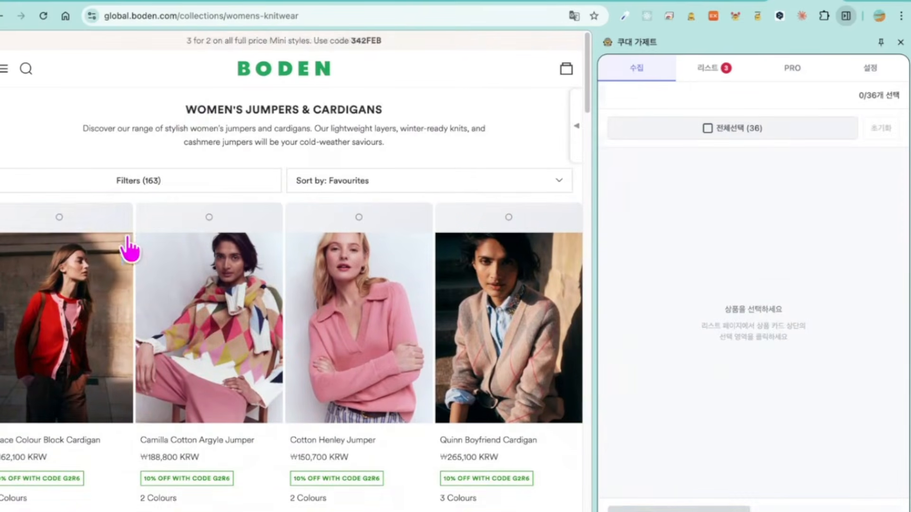
left_click(81, 225)
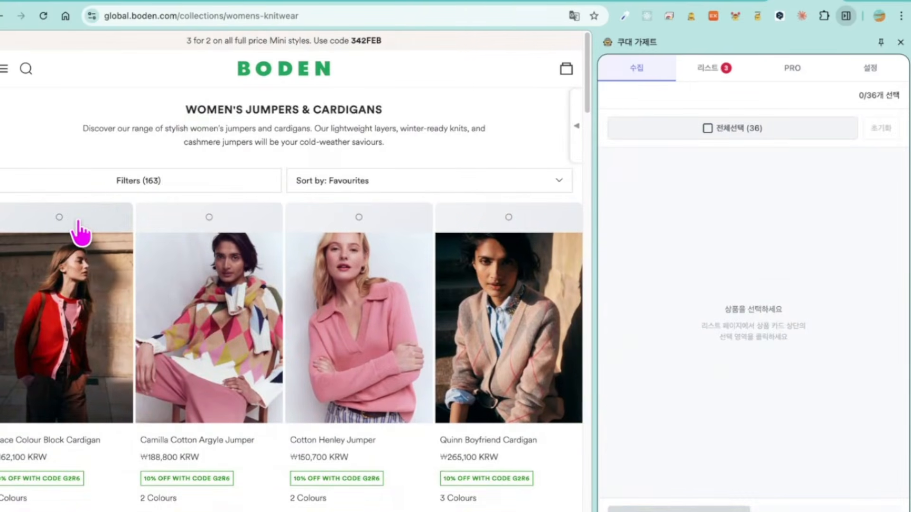
left_click(209, 219)
left_click(325, 219)
left_click(468, 223)
scroll(299, 327, "down", 4)
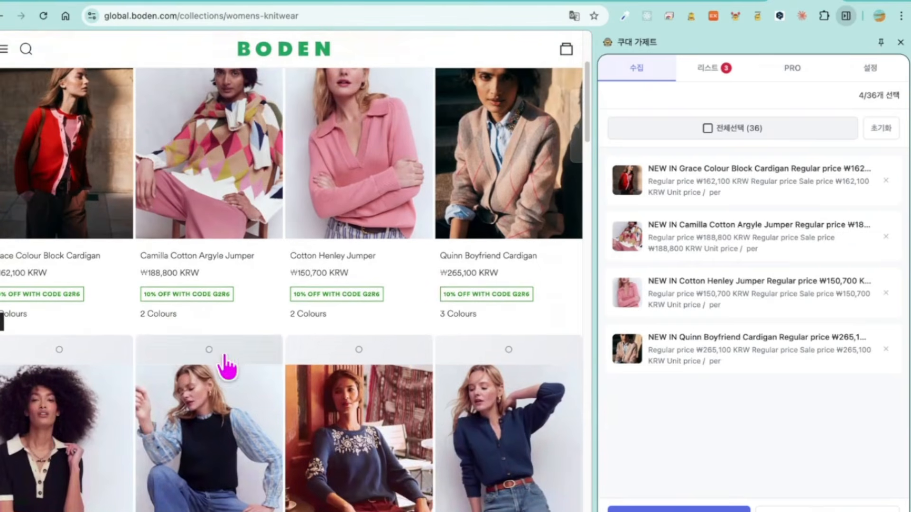
left_click(228, 353)
left_click(372, 354)
left_click(514, 354)
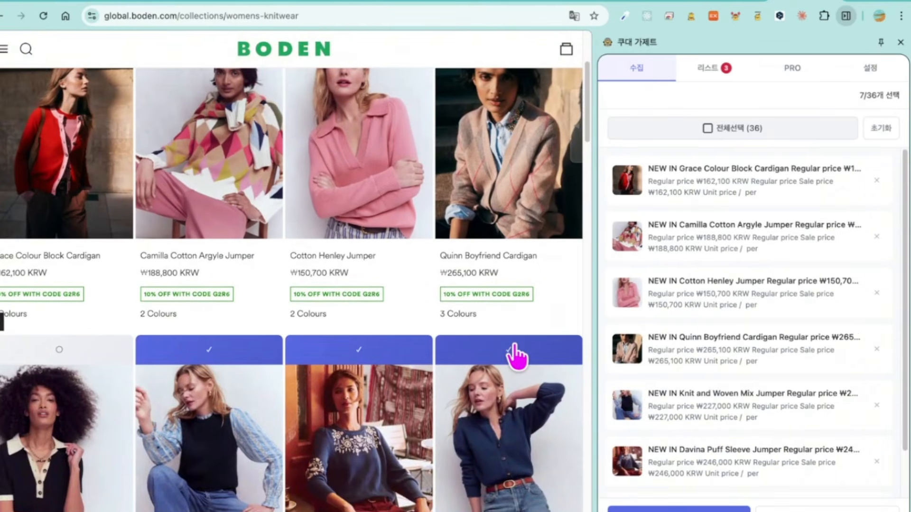
- Toggle the Grace Colour Block Cardigan, and reduce the bulk selection to only the Cotton Henley Jumper and Quinn Boyfriend Cardigan
scroll(549, 295, "up", 3)
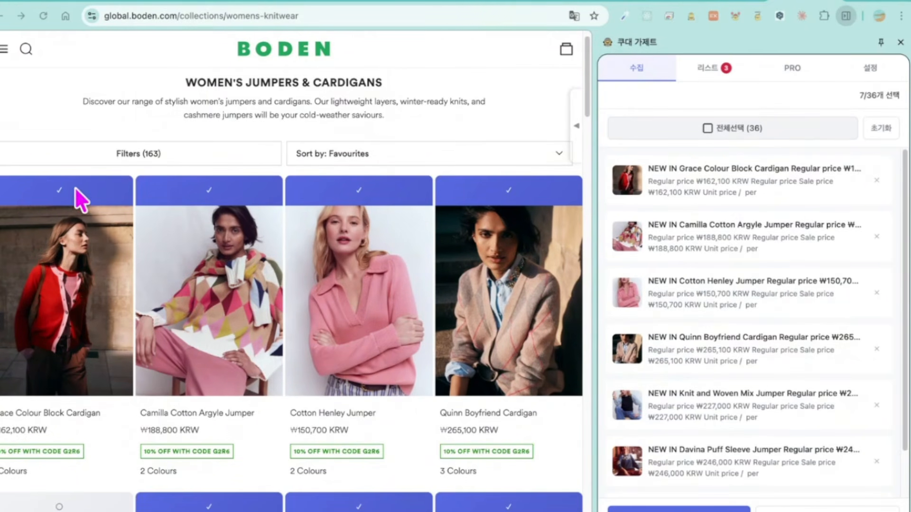
left_click(107, 193)
left_click(132, 183)
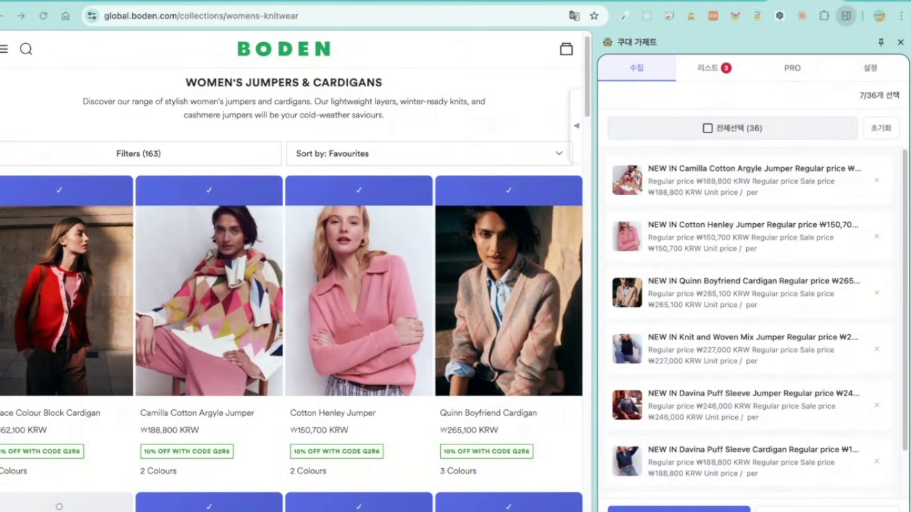
scroll(443, 200, "down", 5)
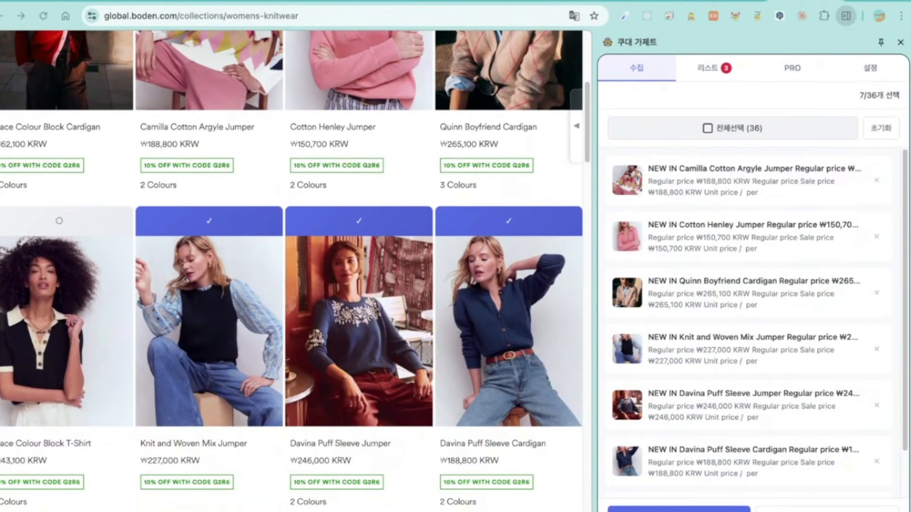
left_click(359, 220)
left_click(252, 222)
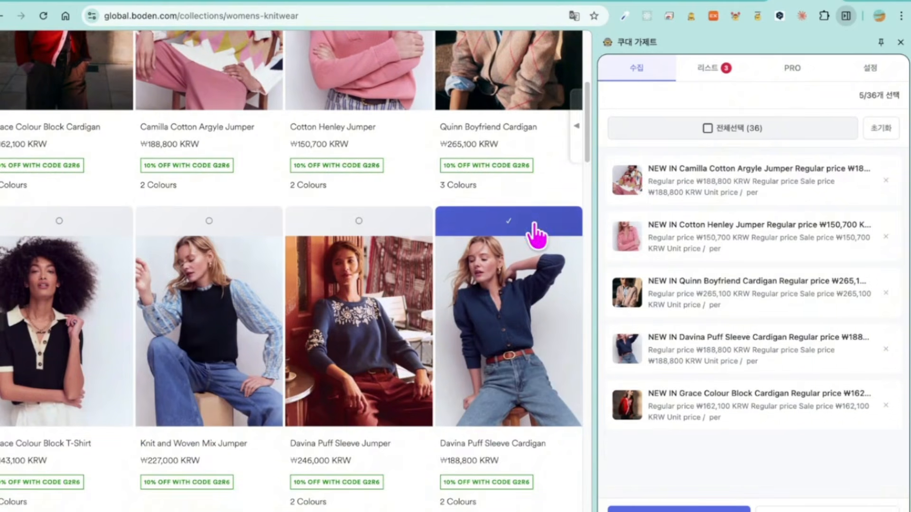
left_click(534, 224)
scroll(464, 169, "up", 5)
left_click(213, 214)
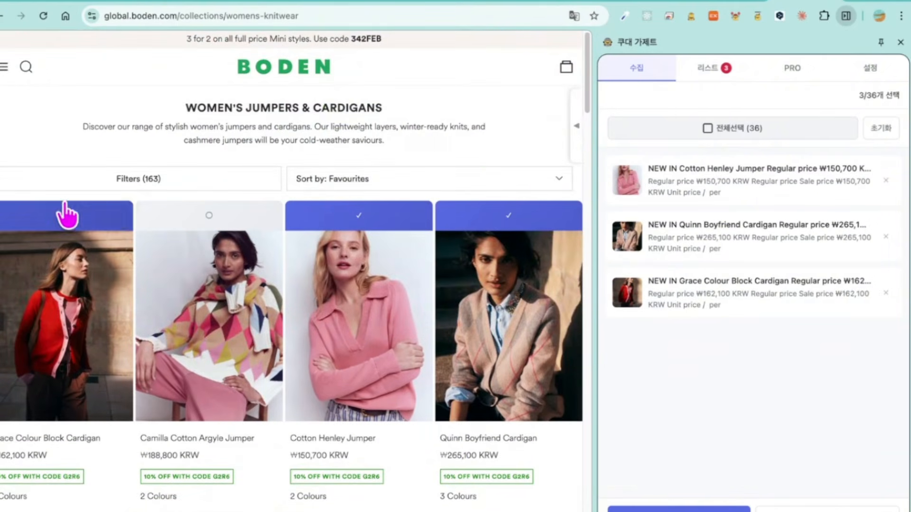
left_click(66, 211)
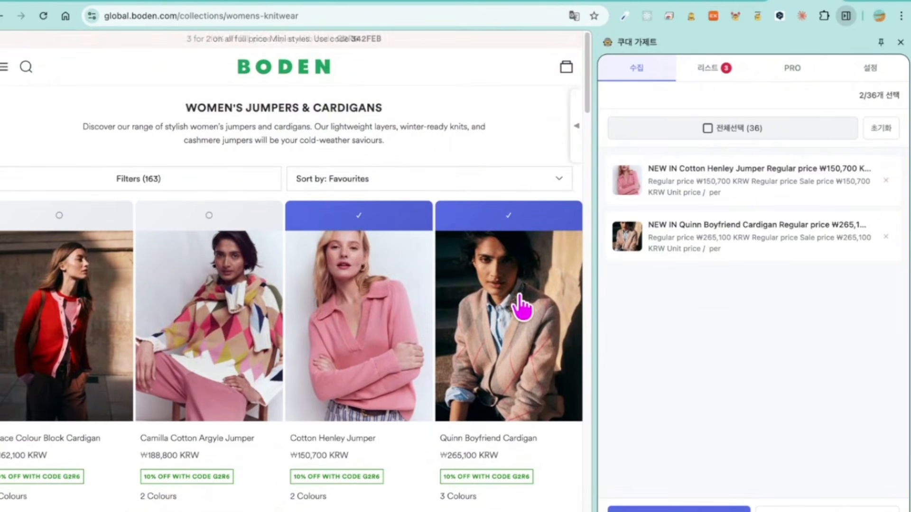
- Open the Cotton Henley Jumper, review its auto-collected images, options, prices and details, and save it to 리스트
left_click(367, 339)
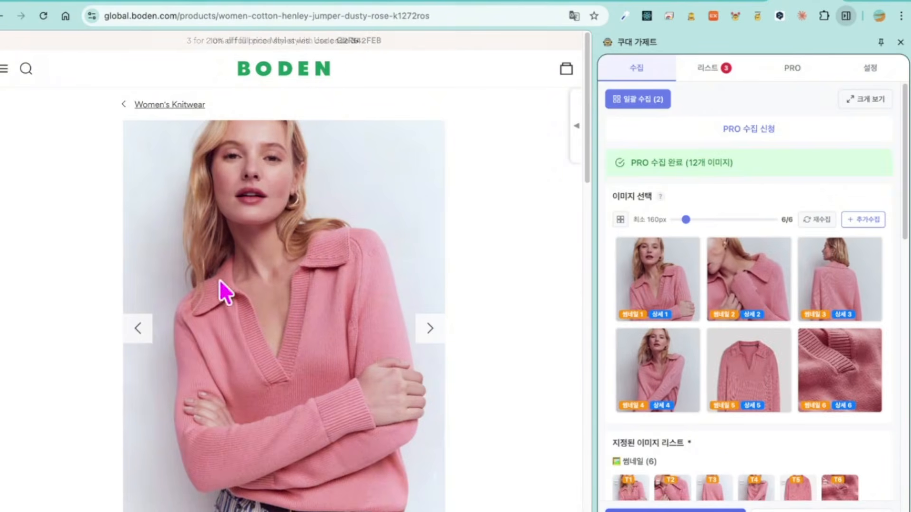
scroll(759, 332, "down", 3)
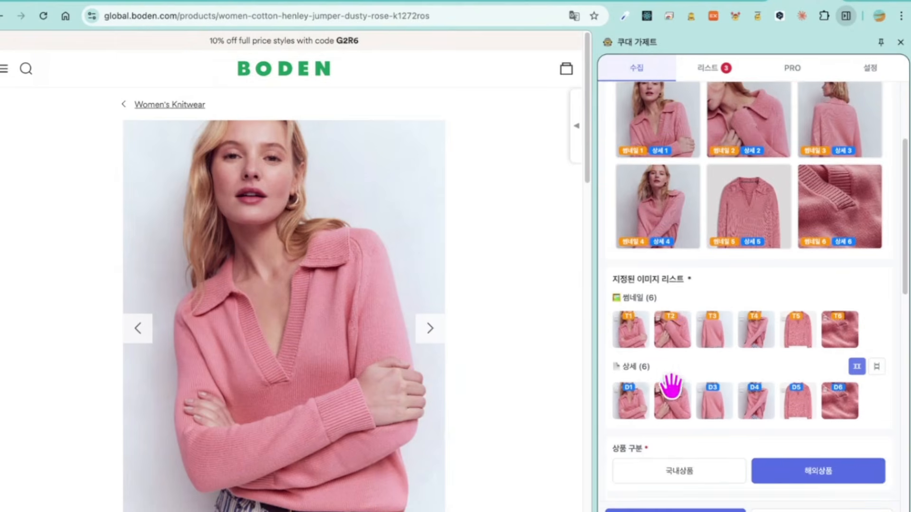
scroll(671, 382, "down", 8)
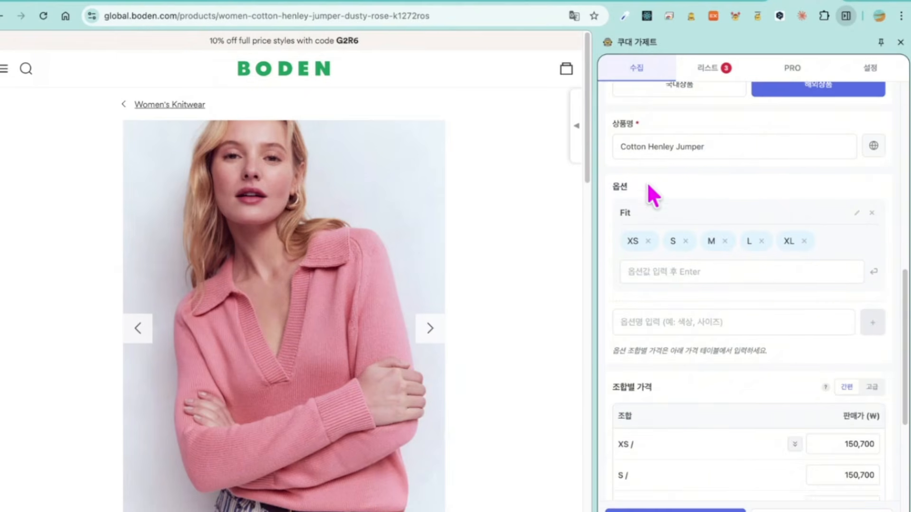
scroll(802, 233, "down", 4)
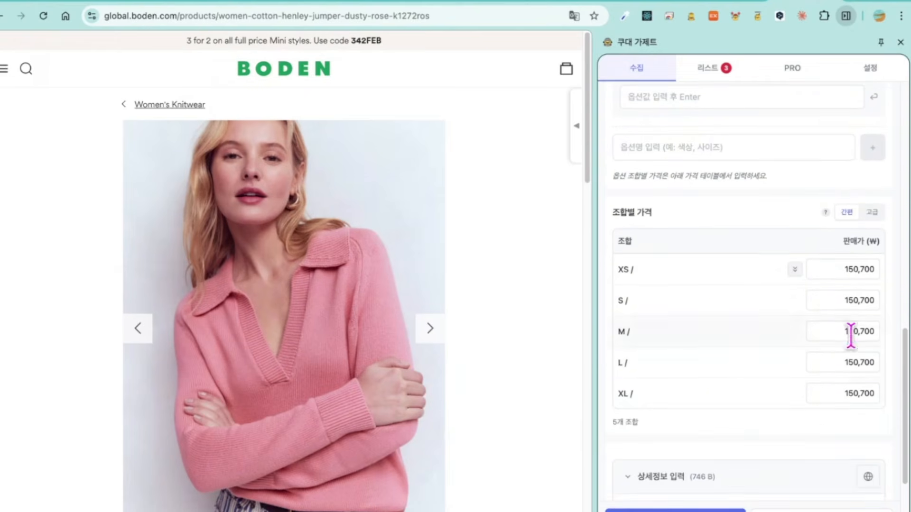
scroll(829, 412, "down", 5)
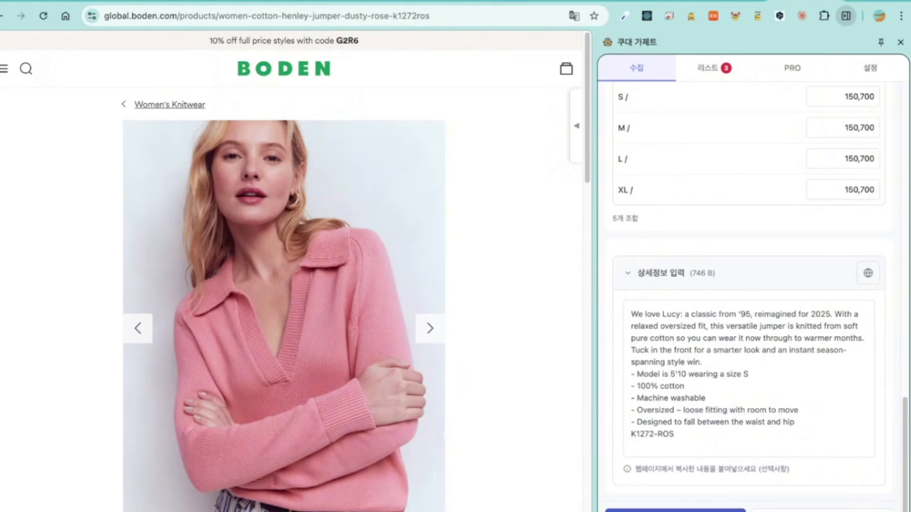
left_click(675, 511)
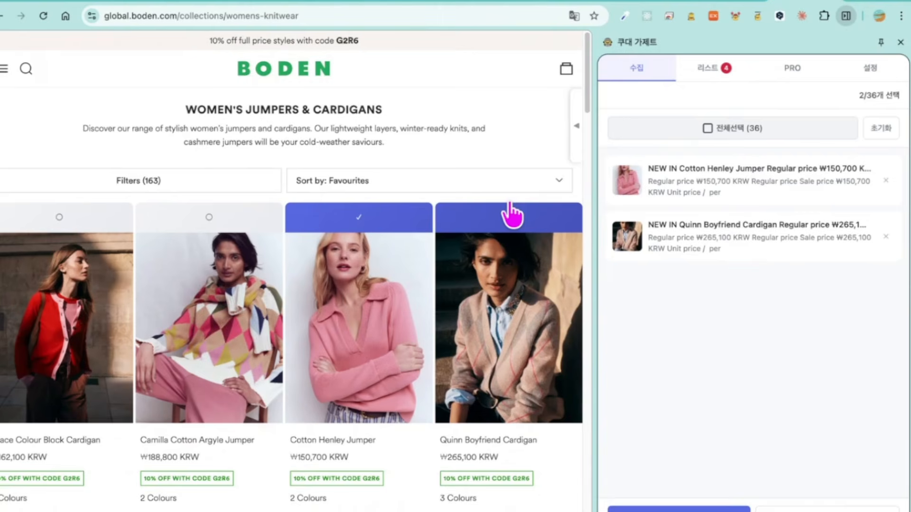
- Back on the Women's Jumpers & Cardigans list, deselect the Cotton Henley Jumper and the Quinn Boyfriend Cardigan
left_click(403, 216)
left_click(485, 219)
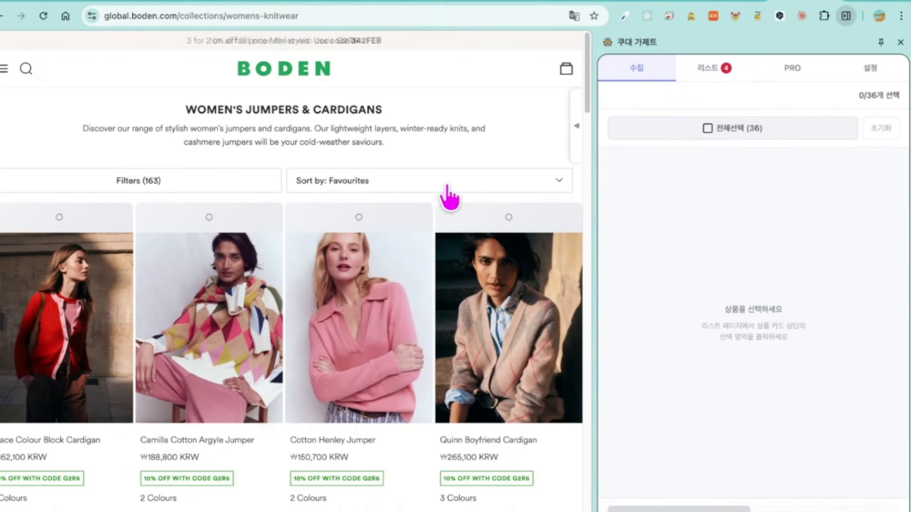
- Go over the basic (베이직) and PRO (프로) feature descriptions again
left_click(783, 72)
scroll(778, 218, "down", 3)
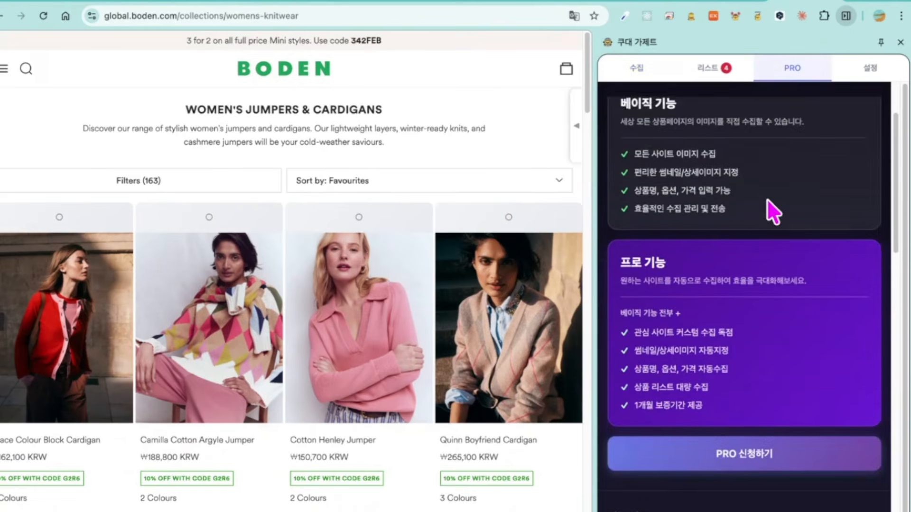
left_click(735, 420)
left_click(681, 302)
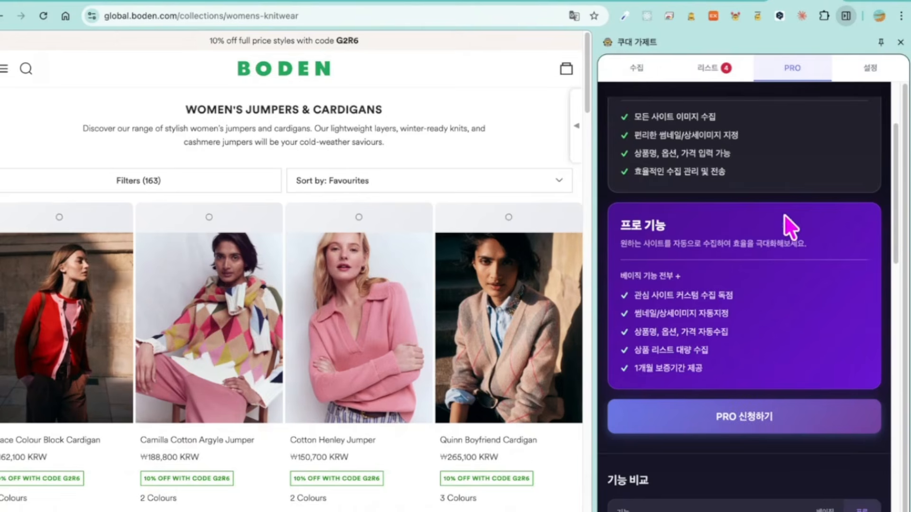
scroll(801, 171, "up", 3)
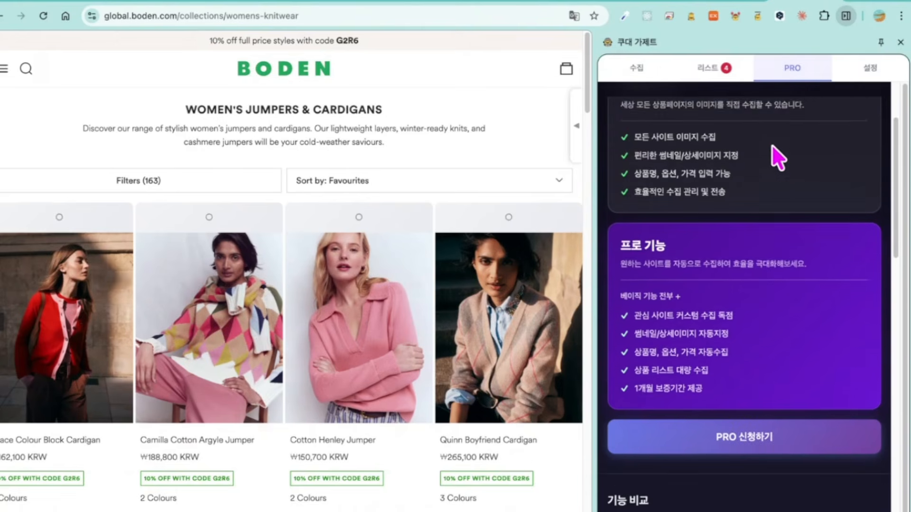